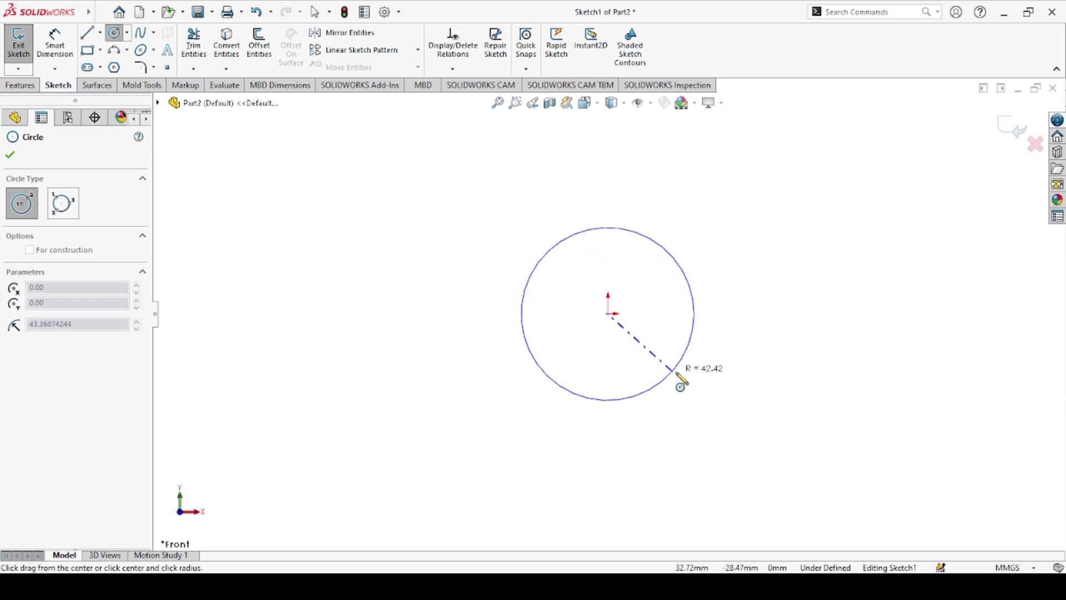
Finish the circle centred on the origin on the Front Plane and dimension its diameter to 100 mm
key("Escape")
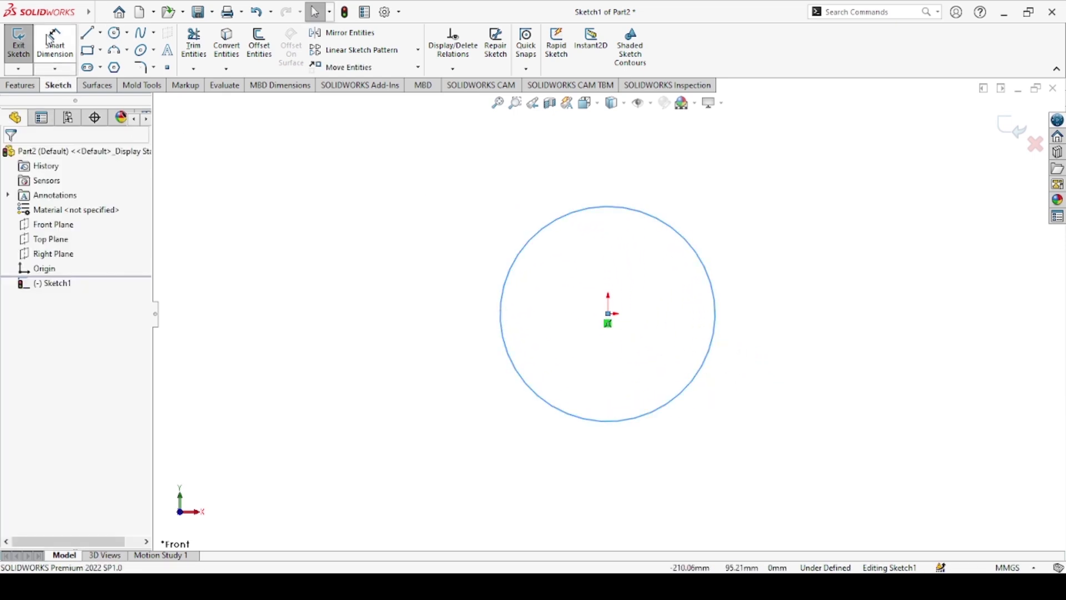
left_click(522, 248)
left_click(482, 294)
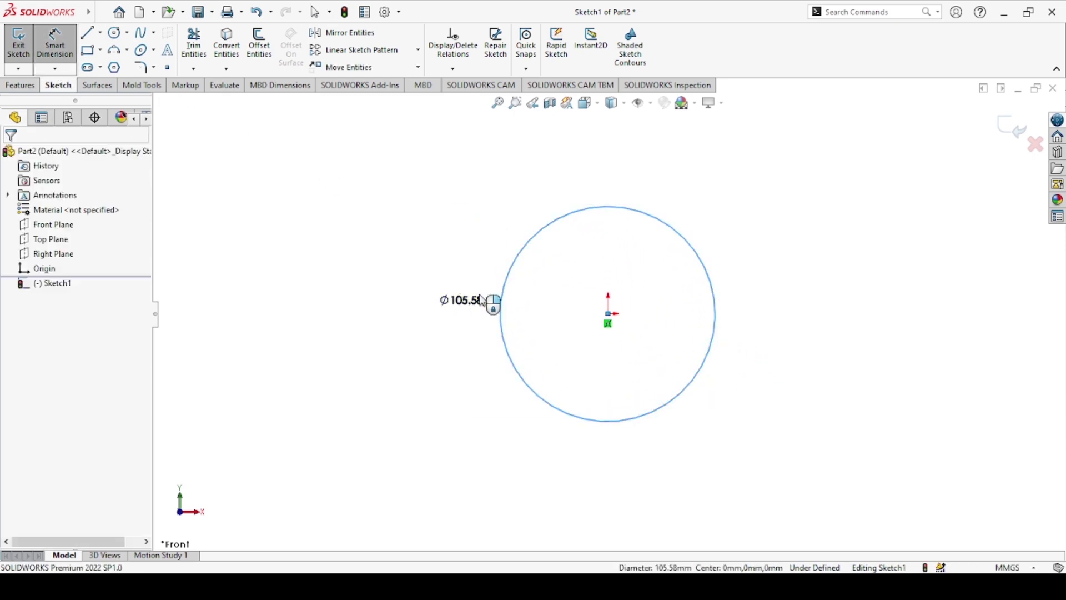
type("100.00mm")
left_click(401, 287)
left_click(9, 155)
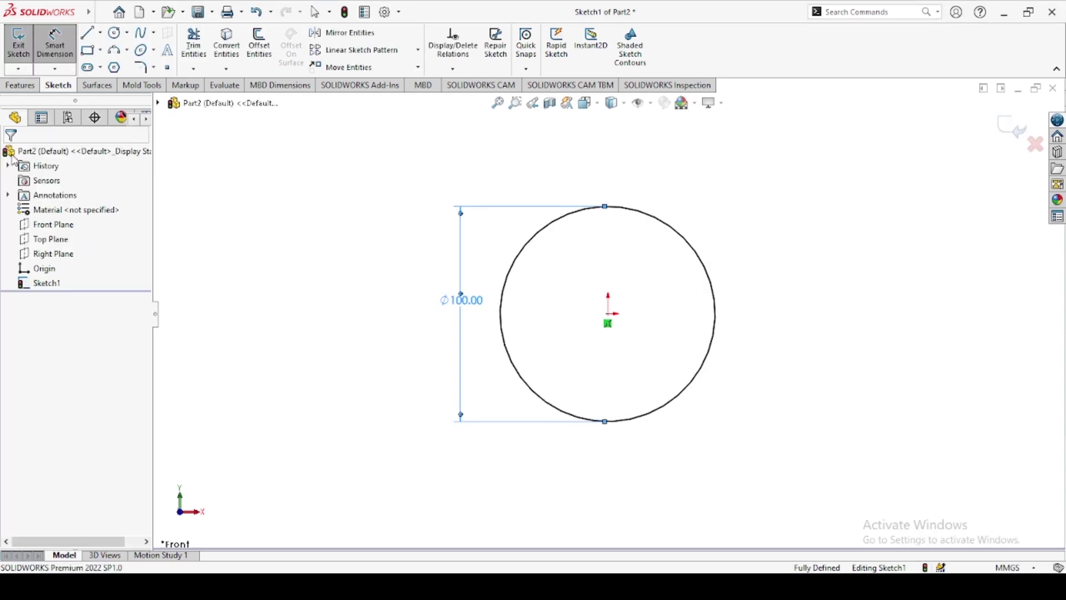
left_click(9, 155)
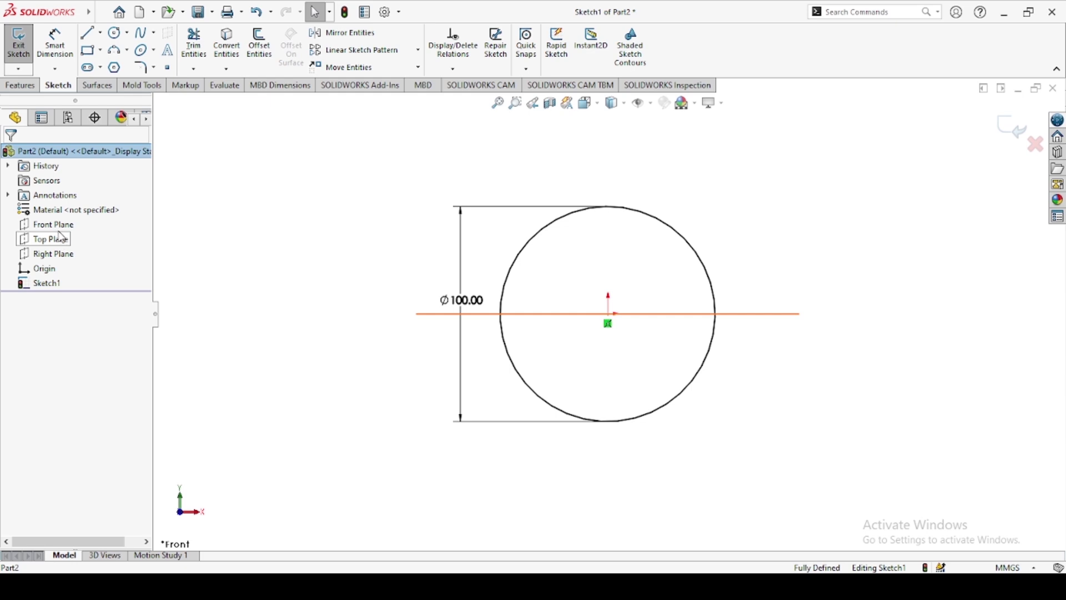
On the Top Plane, sketch a three-sided inscribed-circle polygon with sides about 47 mm, to the left of the origin
left_click(59, 233)
left_click(65, 219)
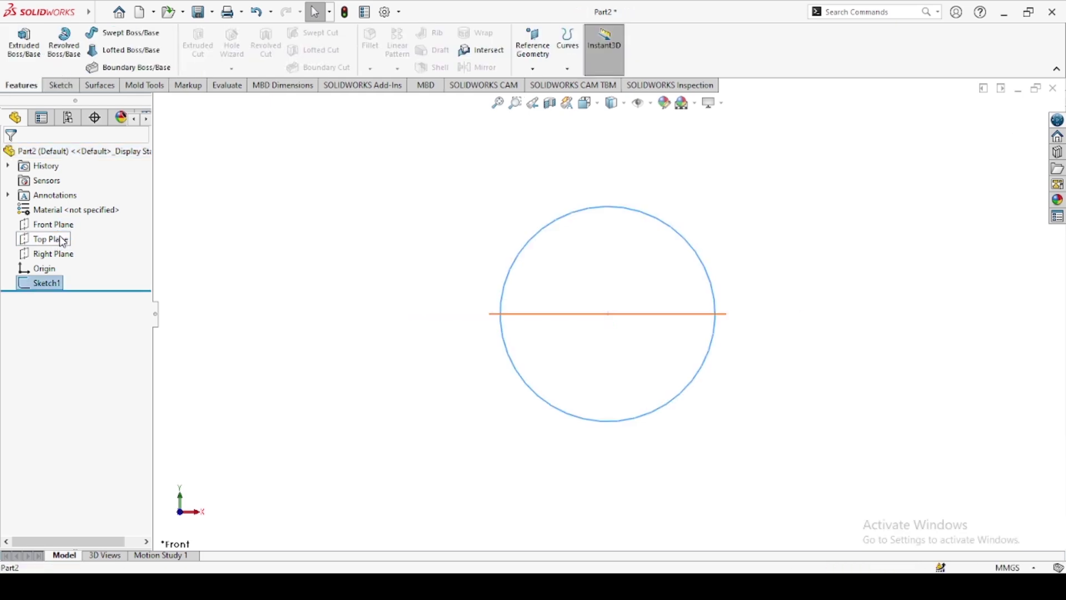
left_click(74, 225)
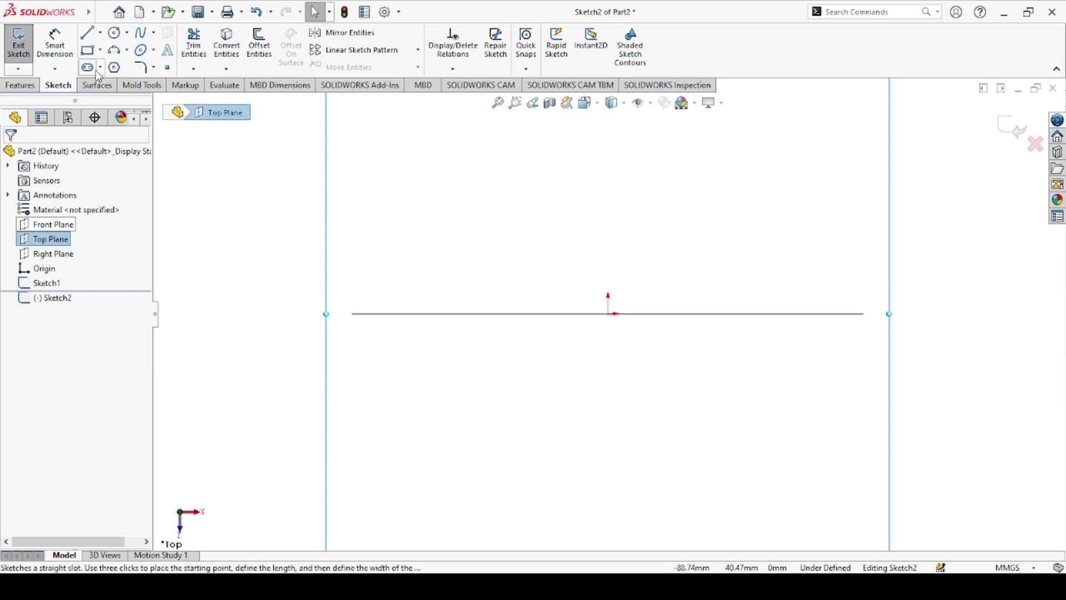
left_click(114, 67)
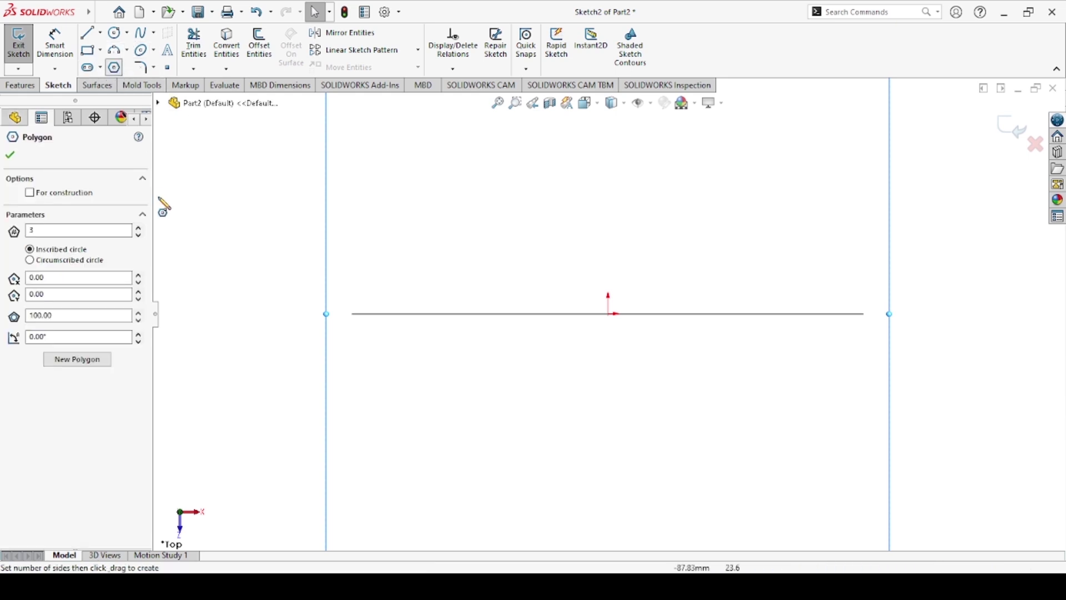
double_click(66, 233)
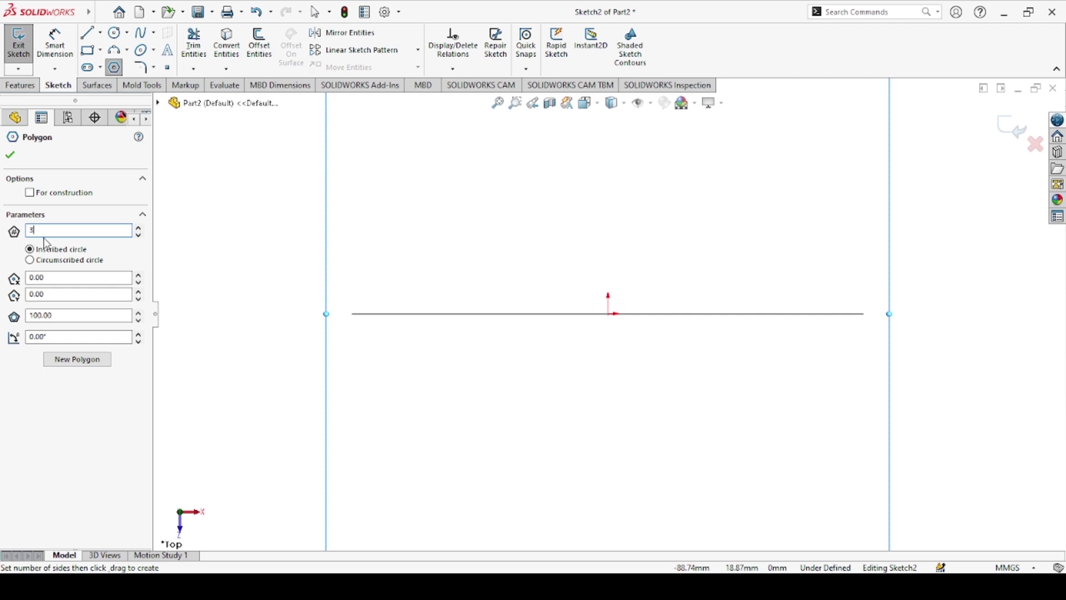
mouse_move(285, 276)
left_mouse_down()
mouse_move(331, 365)
mouse_move(381, 388)
mouse_move(411, 344)
mouse_move(418, 352)
left_mouse_up()
key("Escape")
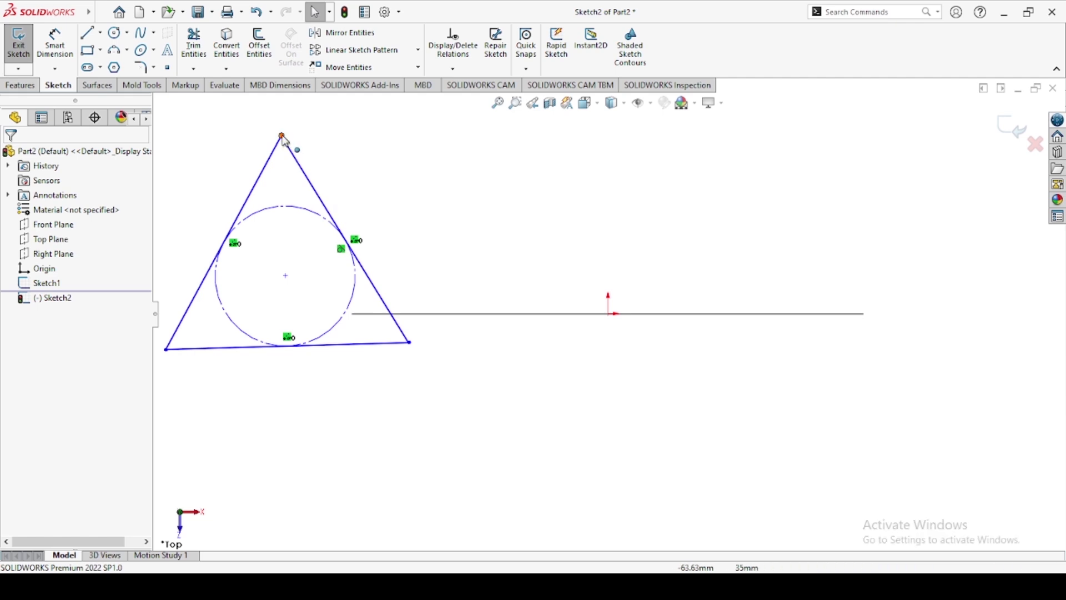
Add a Vertical relation between the triangle's apex and the centre of its construction circle
left_click(282, 136)
left_click(286, 277, "ctrl")
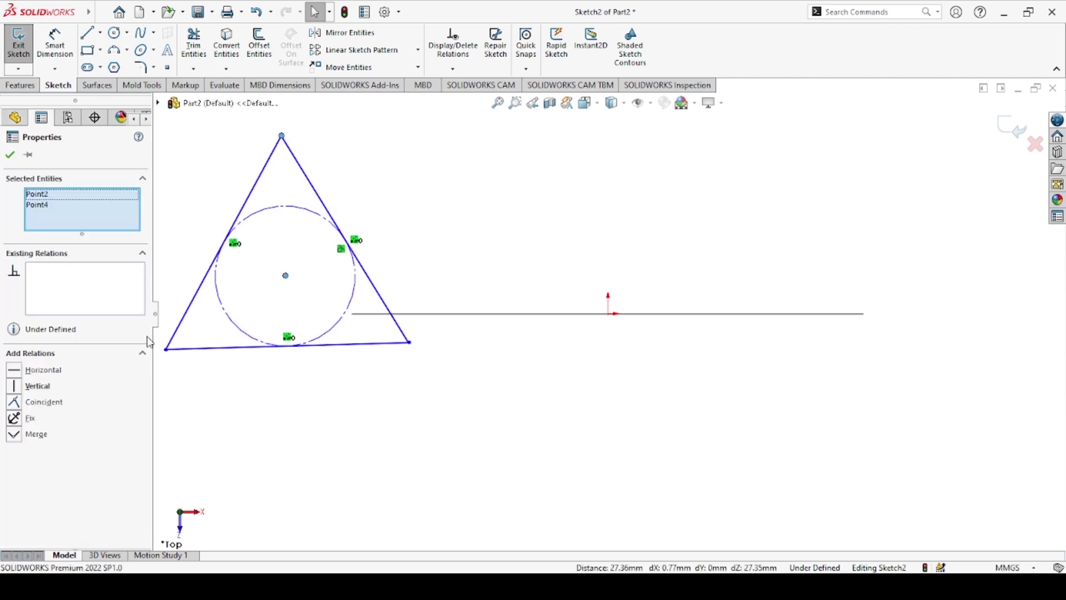
left_click(18, 387)
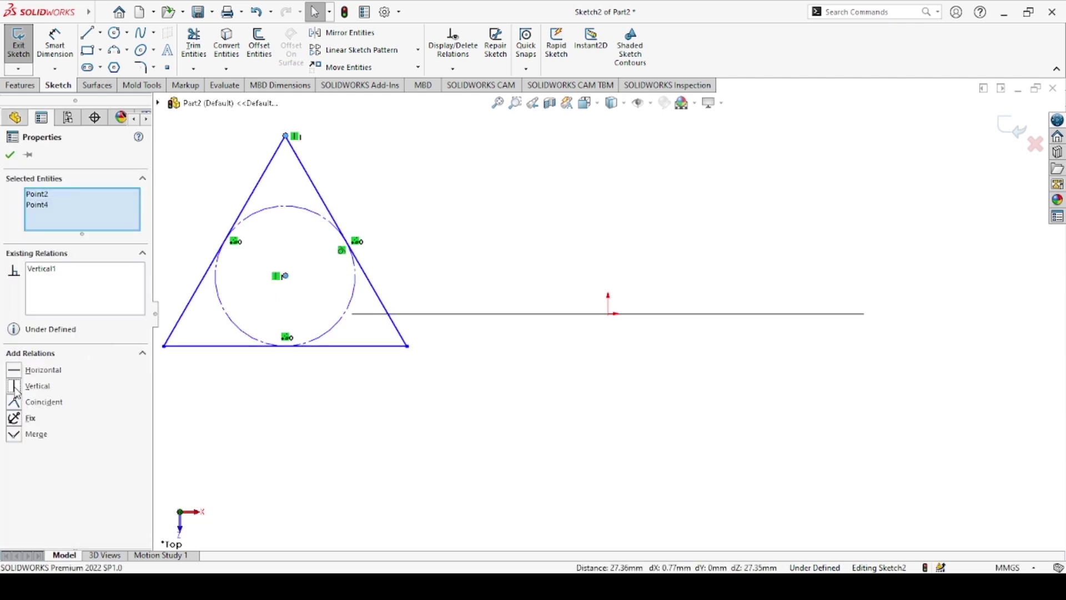
left_click(10, 156)
Dimension the triangle's height from its base line to the apex at 30 mm
left_click(55, 44)
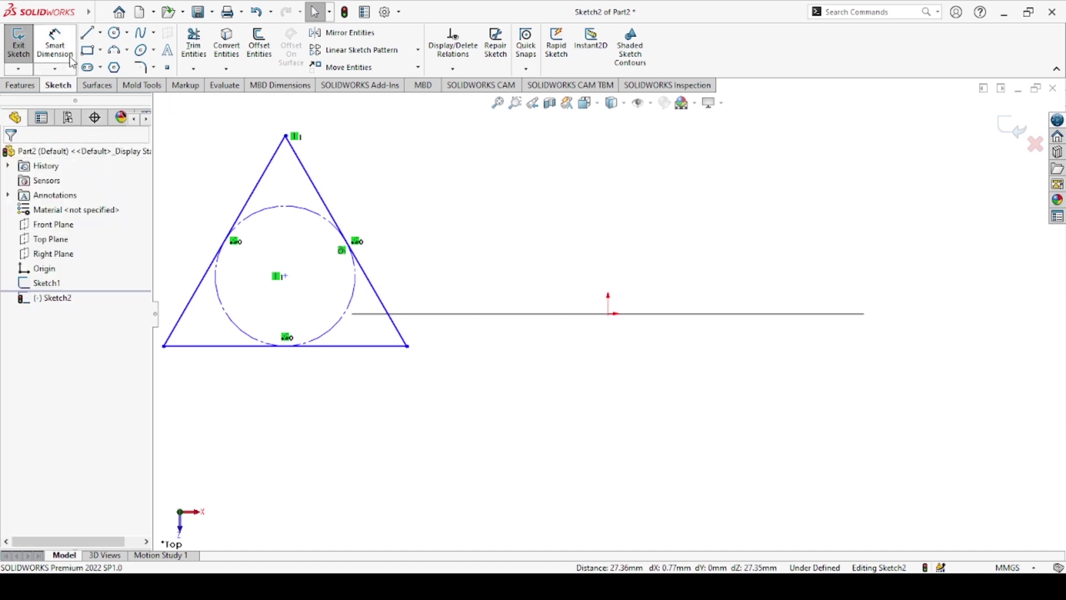
left_click(291, 145)
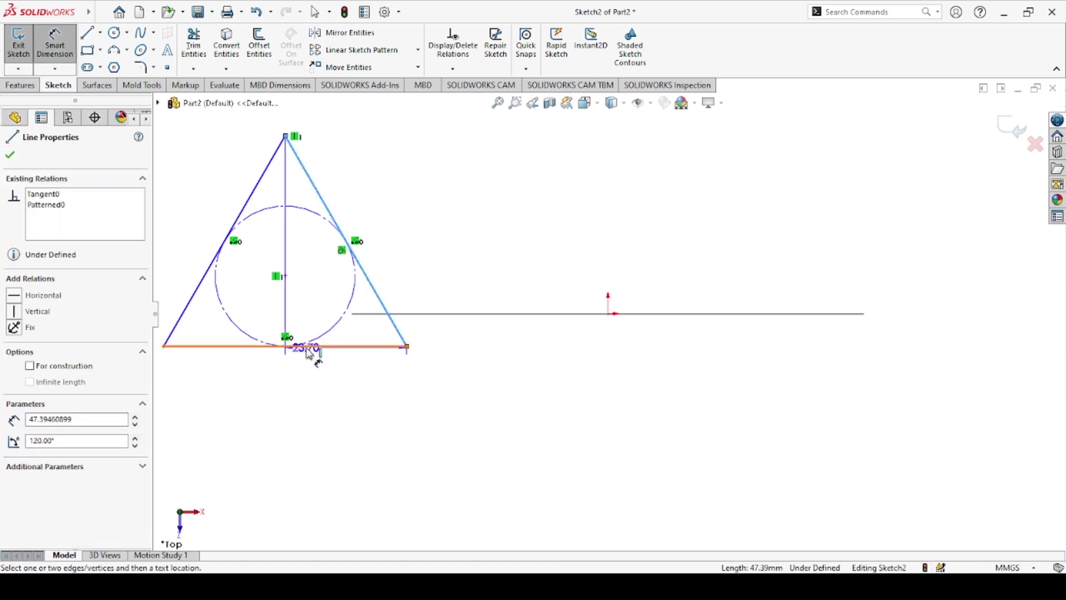
key("Escape")
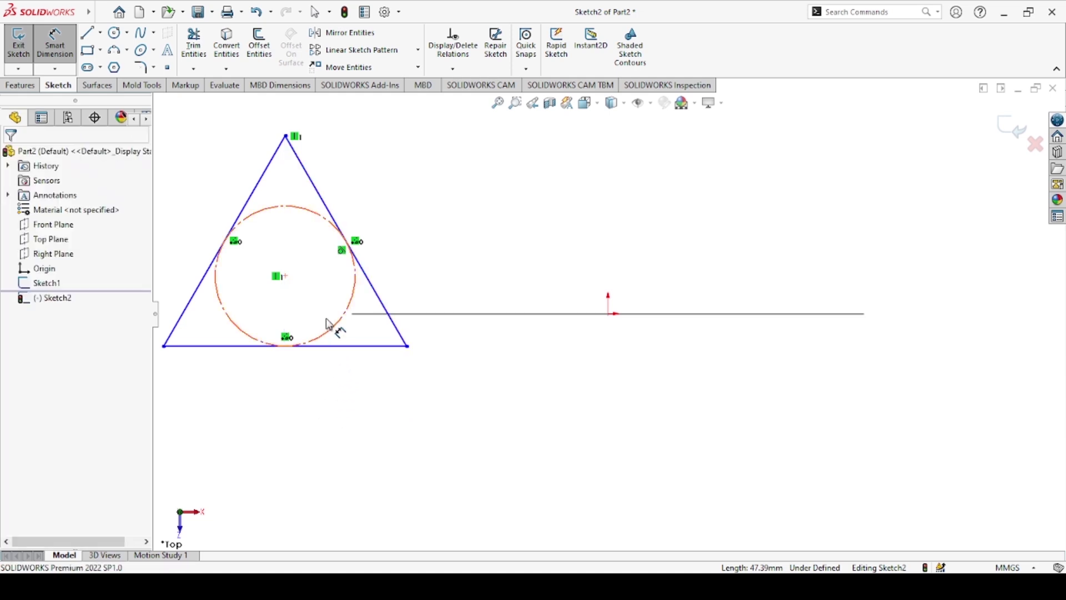
left_click(324, 347)
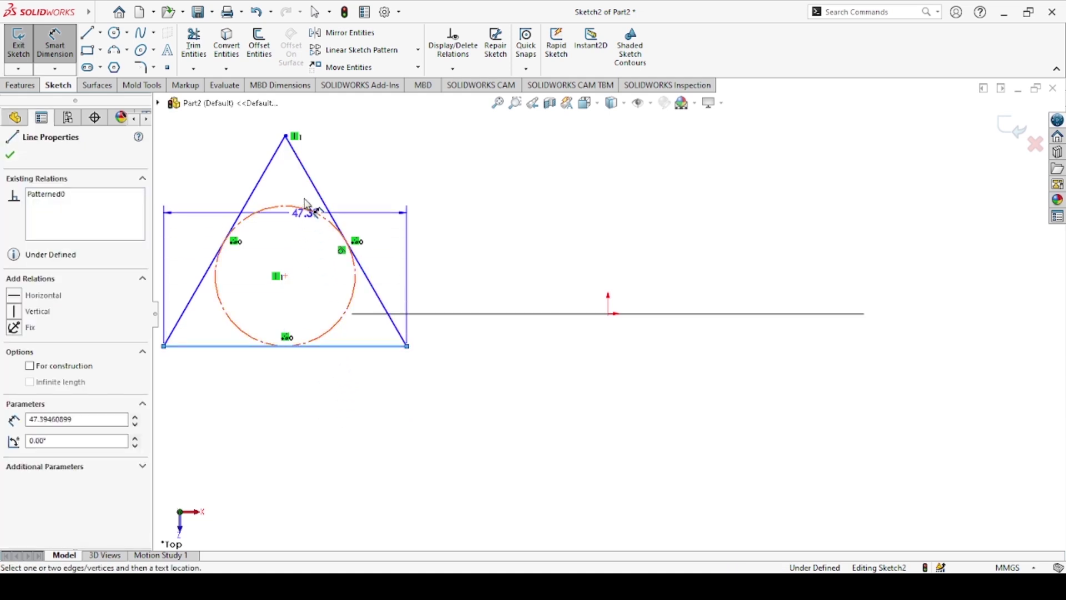
left_click(286, 137)
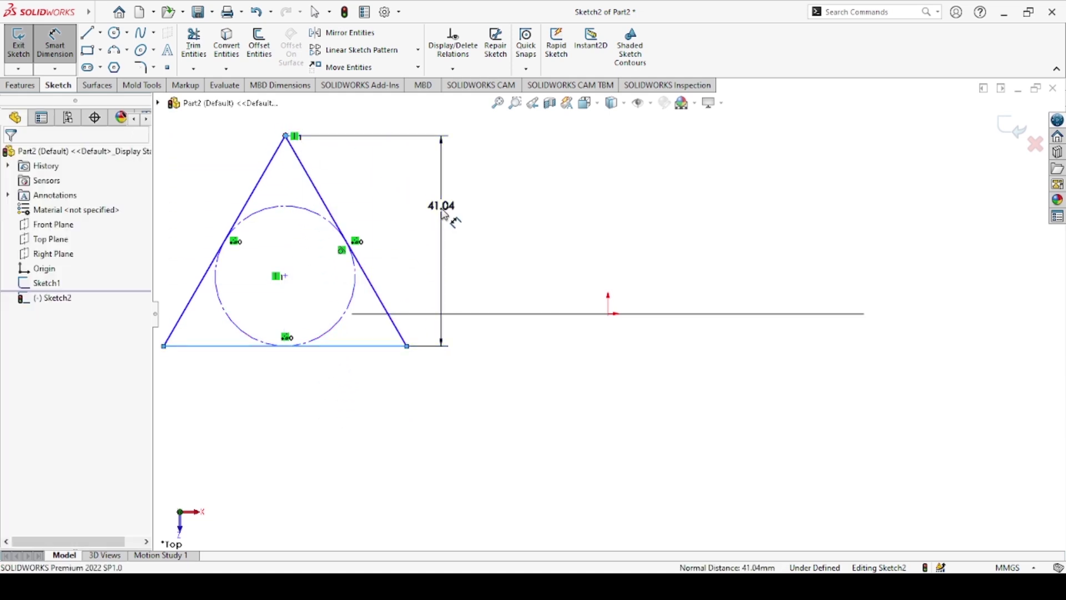
left_click(443, 211)
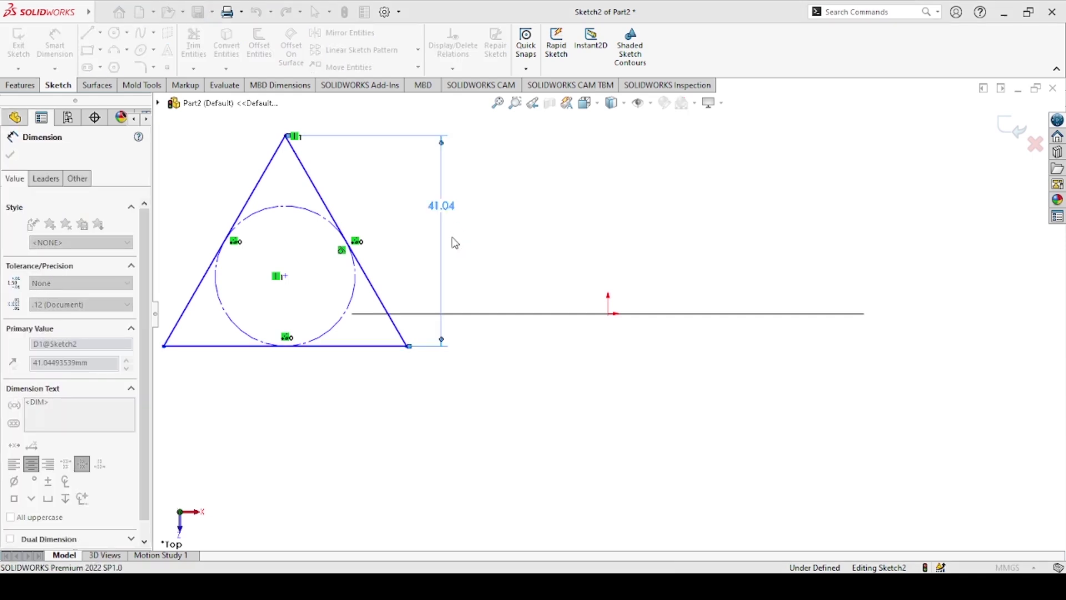
type("30")
key("Return")
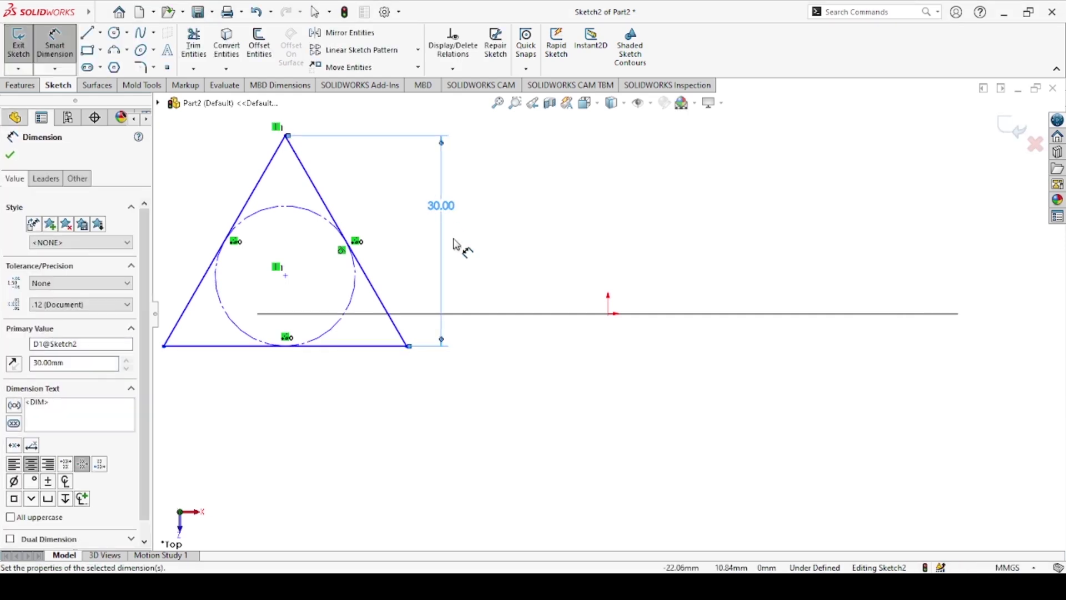
Set the triangle's height dimension to 20 mm
double_click(447, 204)
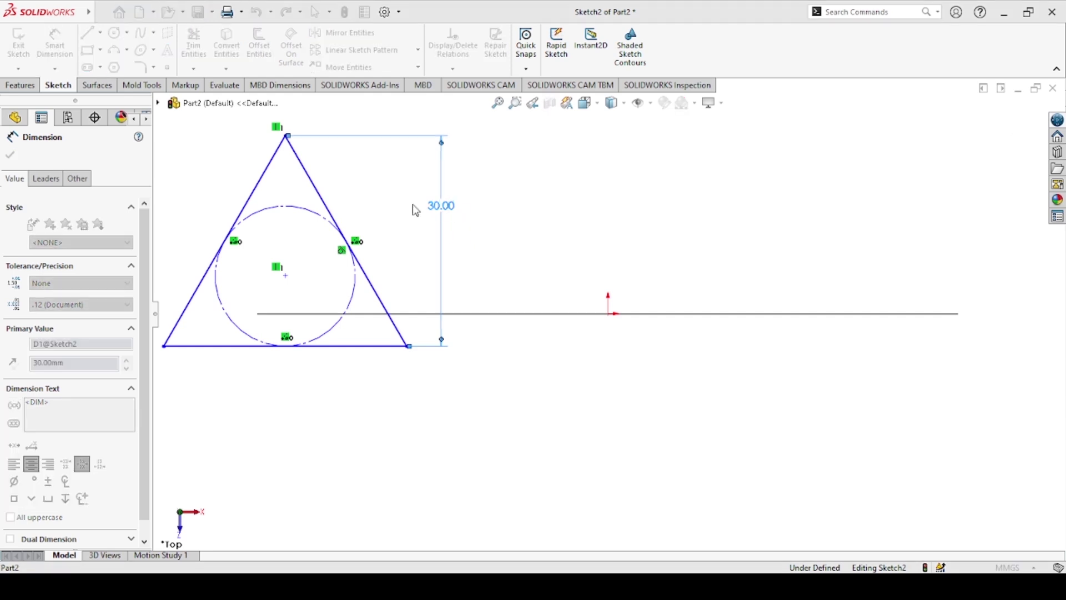
type("20")
key("Return")
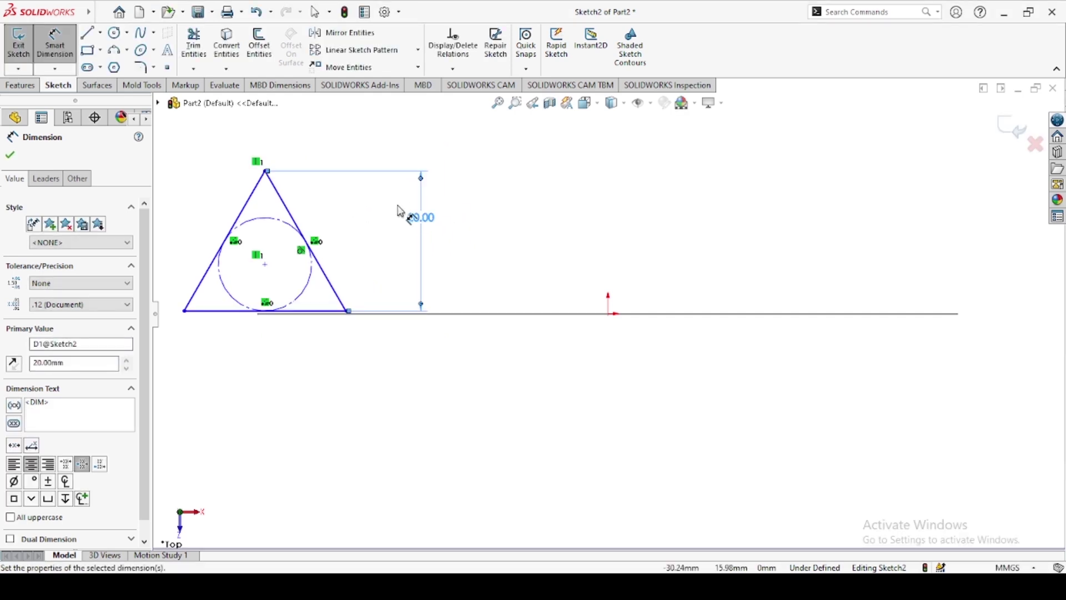
left_click(10, 157)
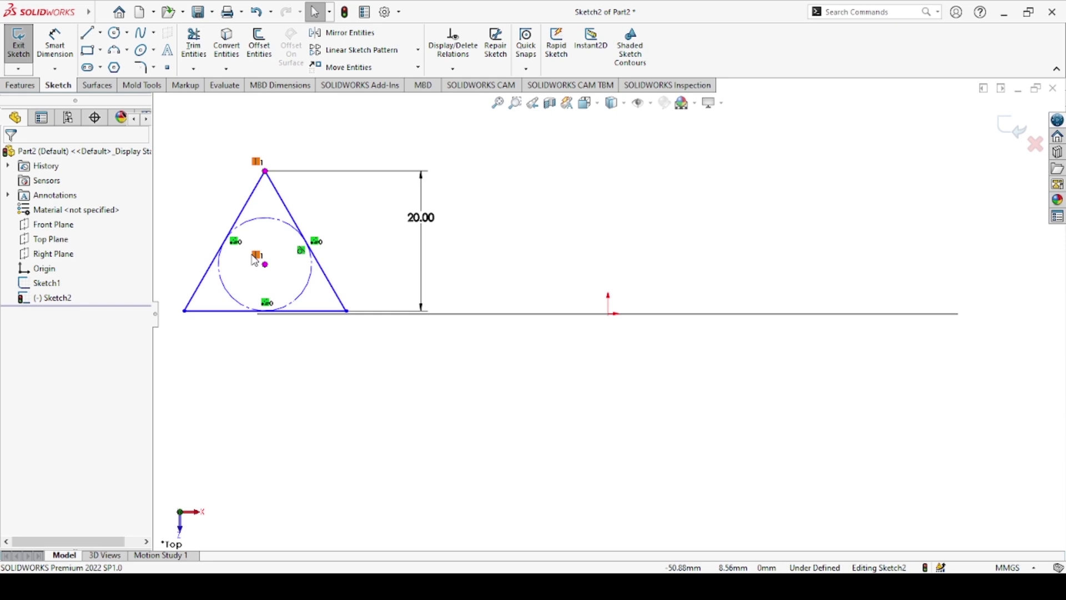
Add a Pierce relation between the centre of the triangle's construction circle and the 100 mm circle
mouse_move(281, 278)
middle_mouse_down()
mouse_move(283, 315)
mouse_move(268, 328)
middle_mouse_up()
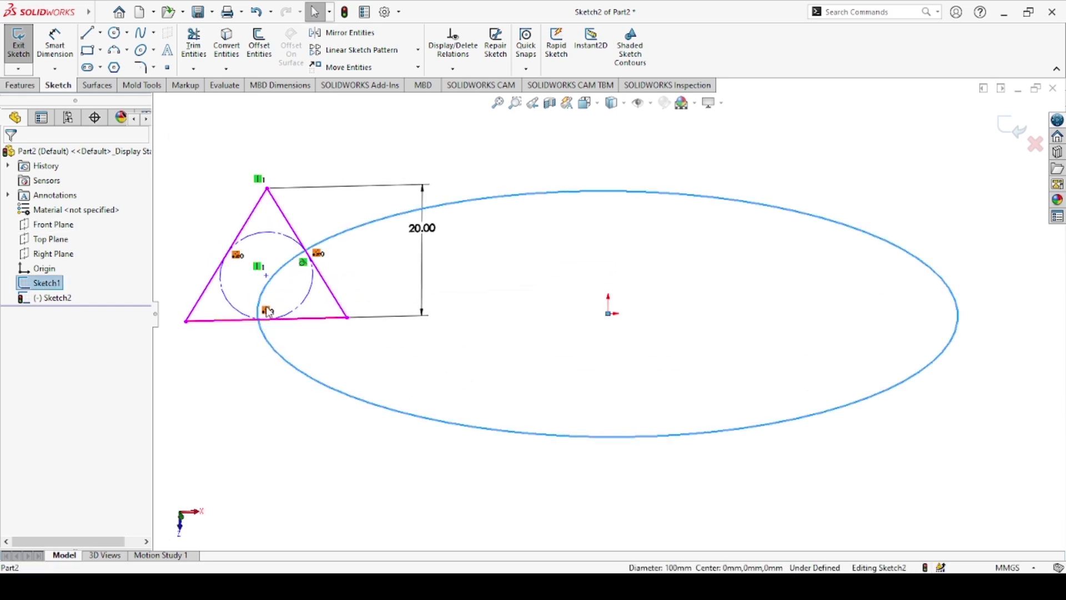
left_click(268, 281, "ctrl")
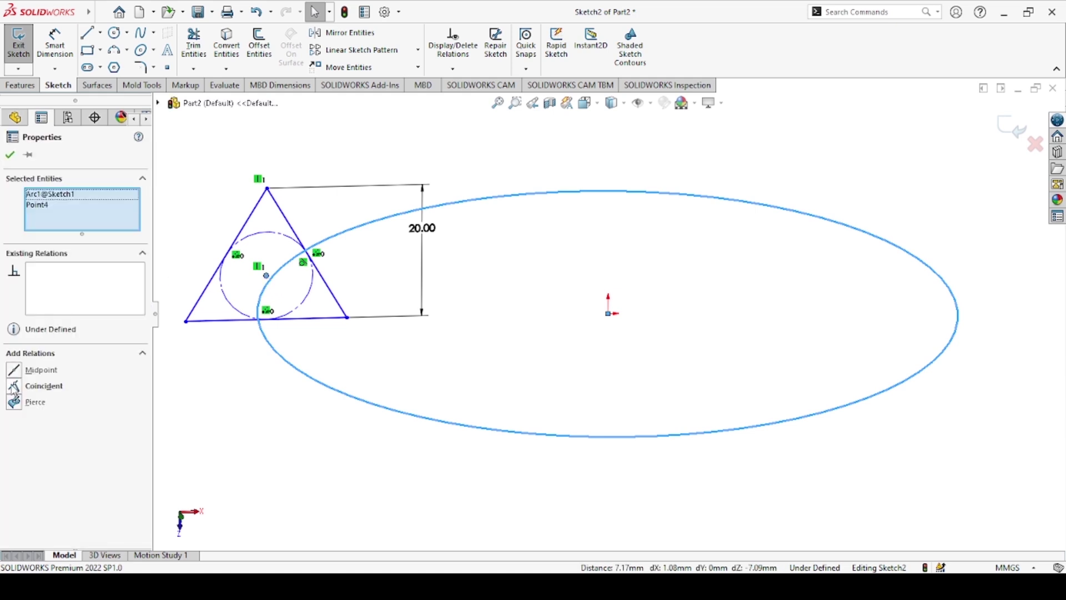
left_click(15, 403)
left_click(11, 156)
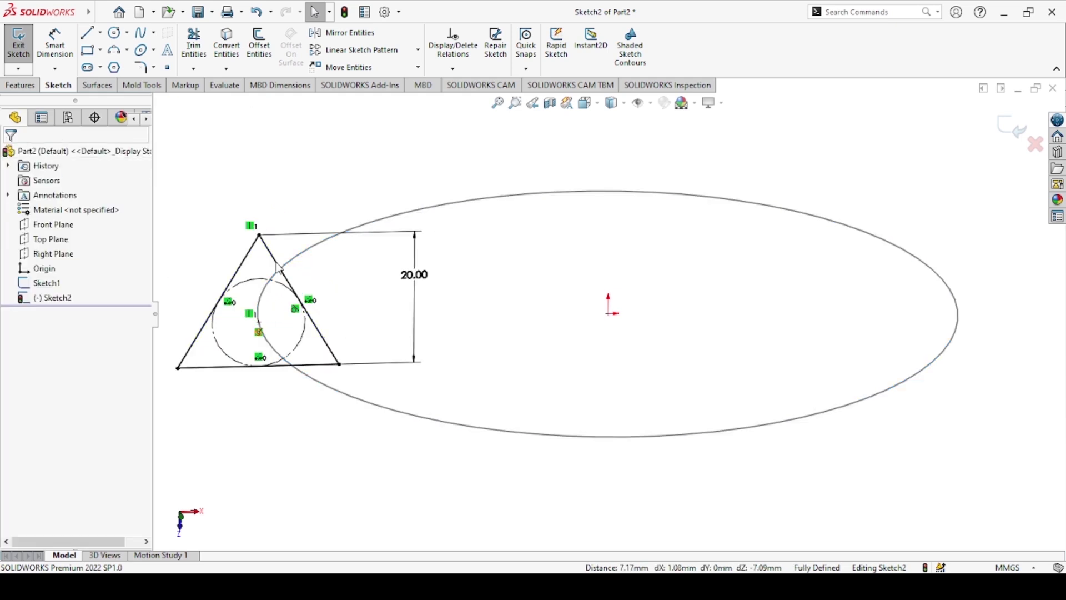
Start a Swept Boss/Base with the triangle sketch as profile and the 100 mm circle as path
scroll(326, 302, "up", 3)
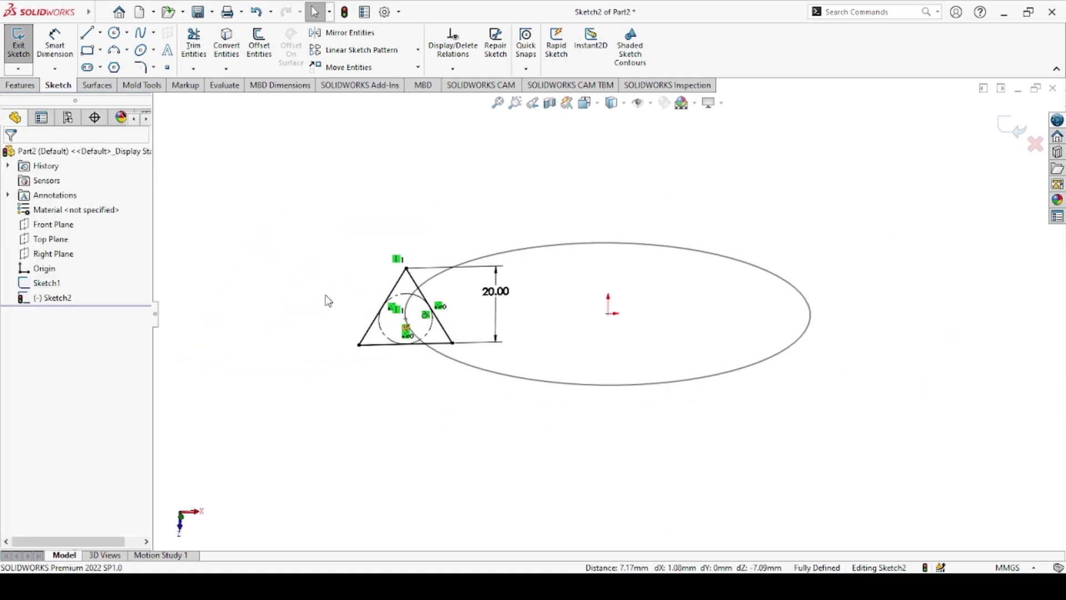
left_click(20, 85)
left_click(127, 33)
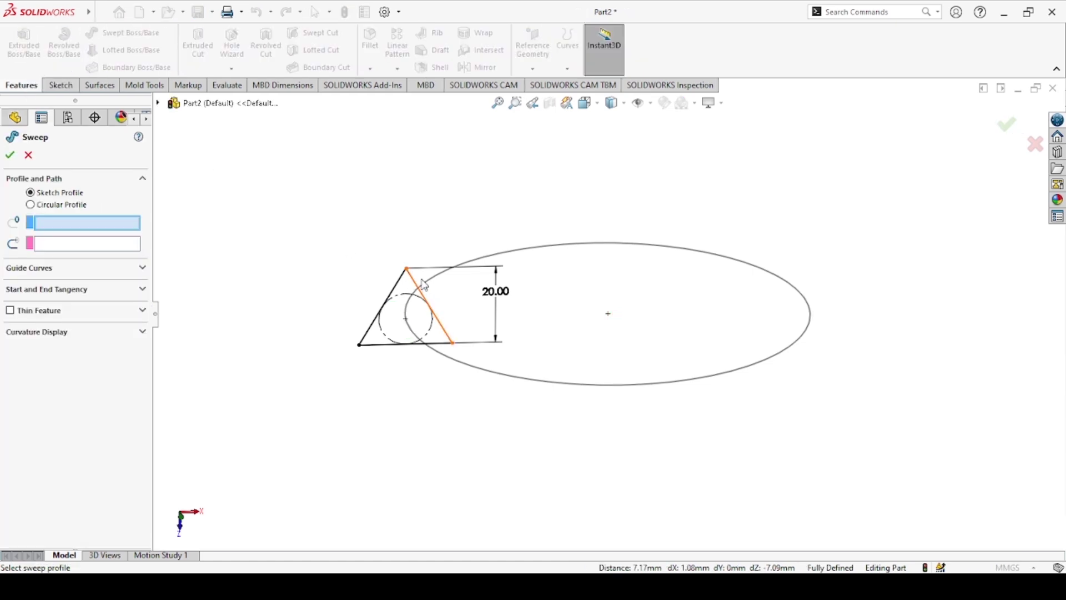
left_click(396, 289)
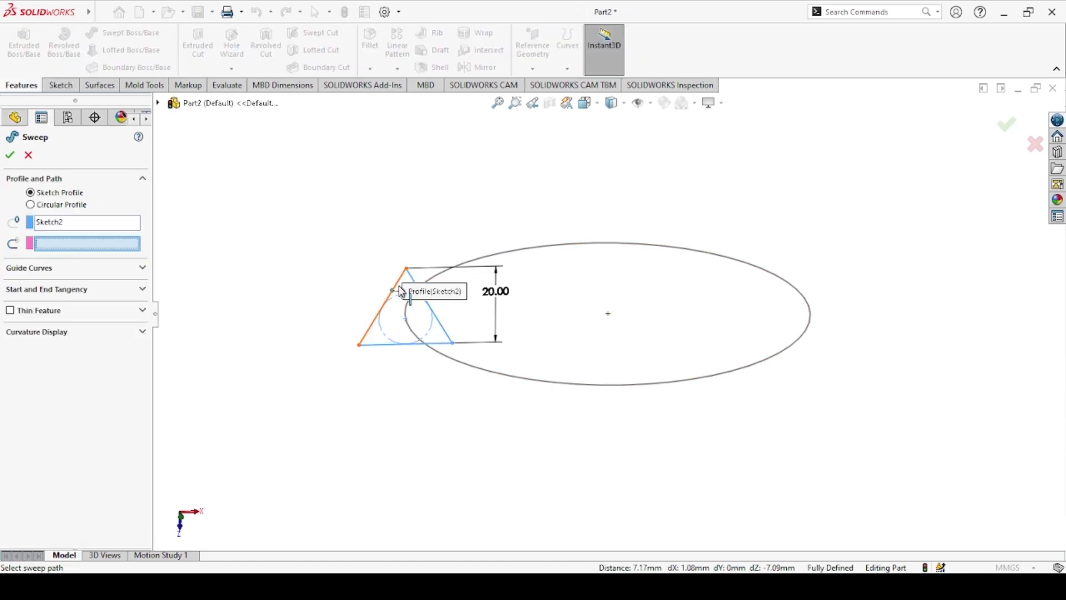
left_click(515, 382)
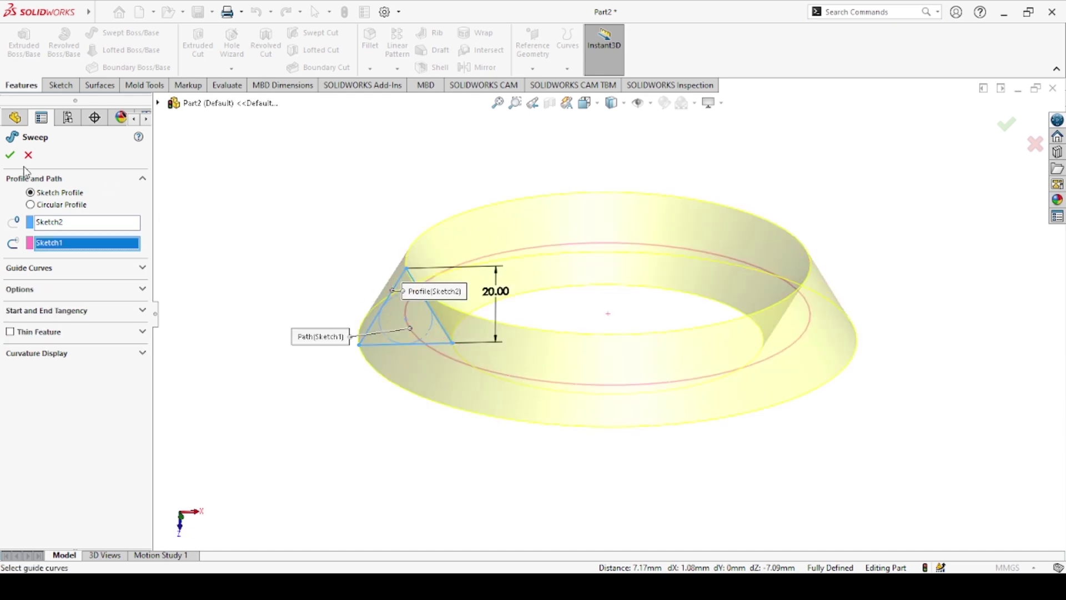
Set the sweep's profile twist to Specify Twist Value with 1 revolution and create the twisted ring
left_click(46, 290)
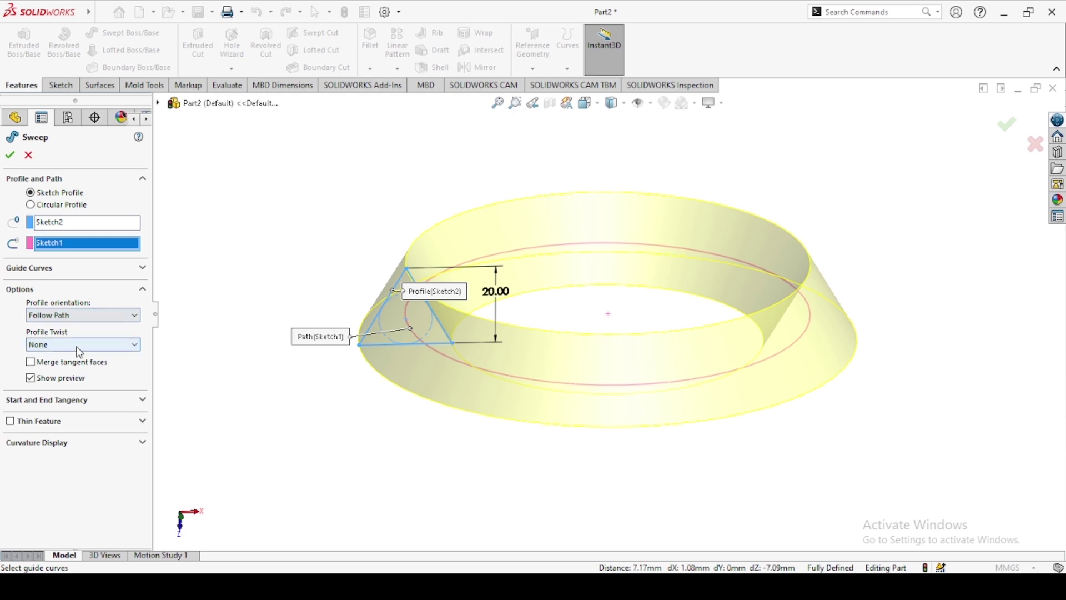
left_click(81, 368)
left_click(88, 352)
left_click(61, 387)
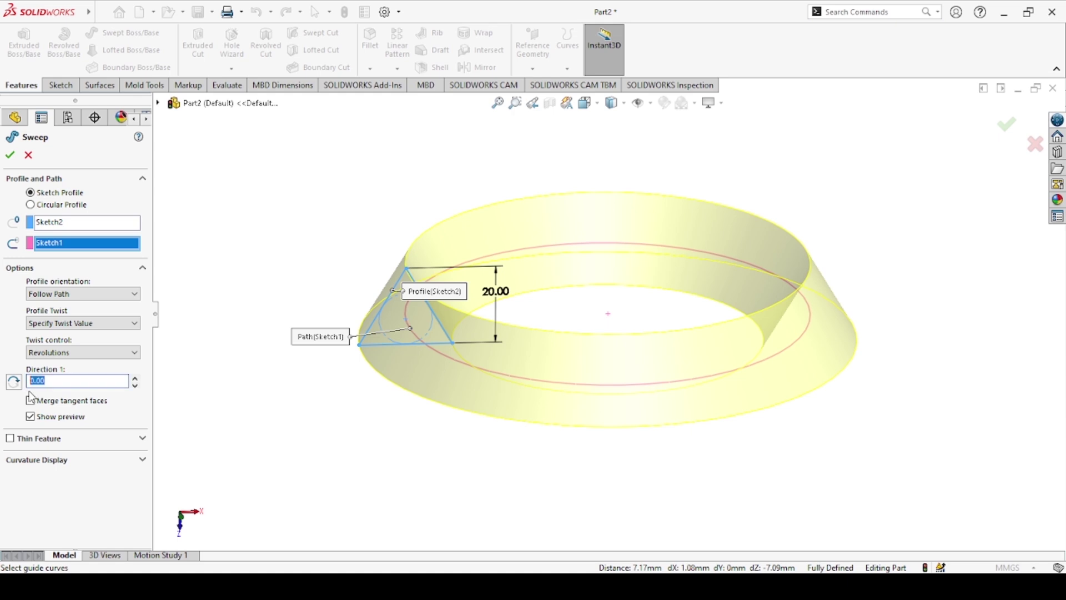
type("1")
key("Return")
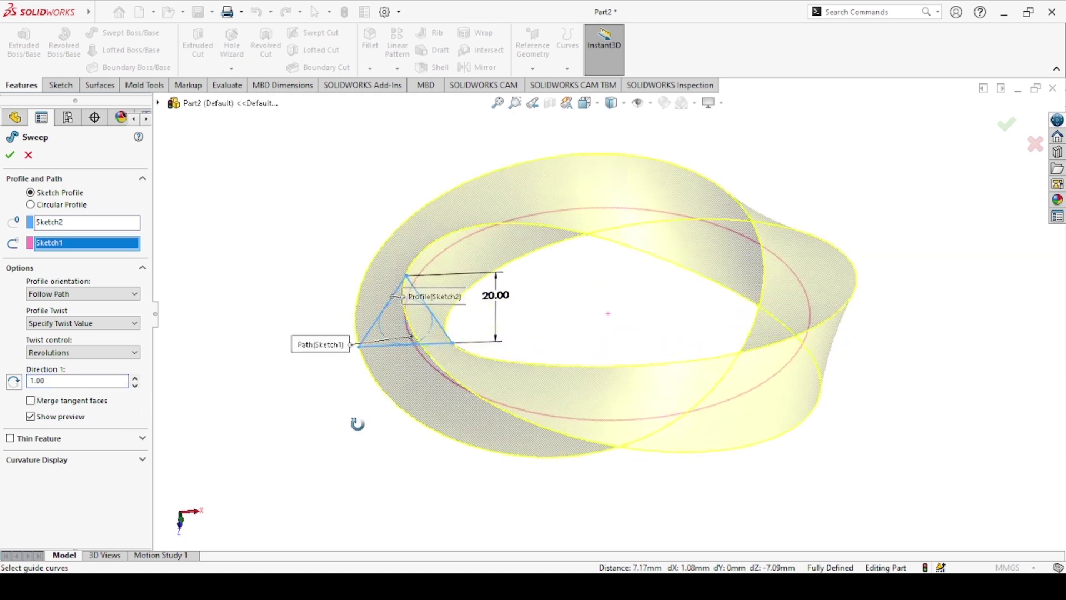
left_click(10, 156)
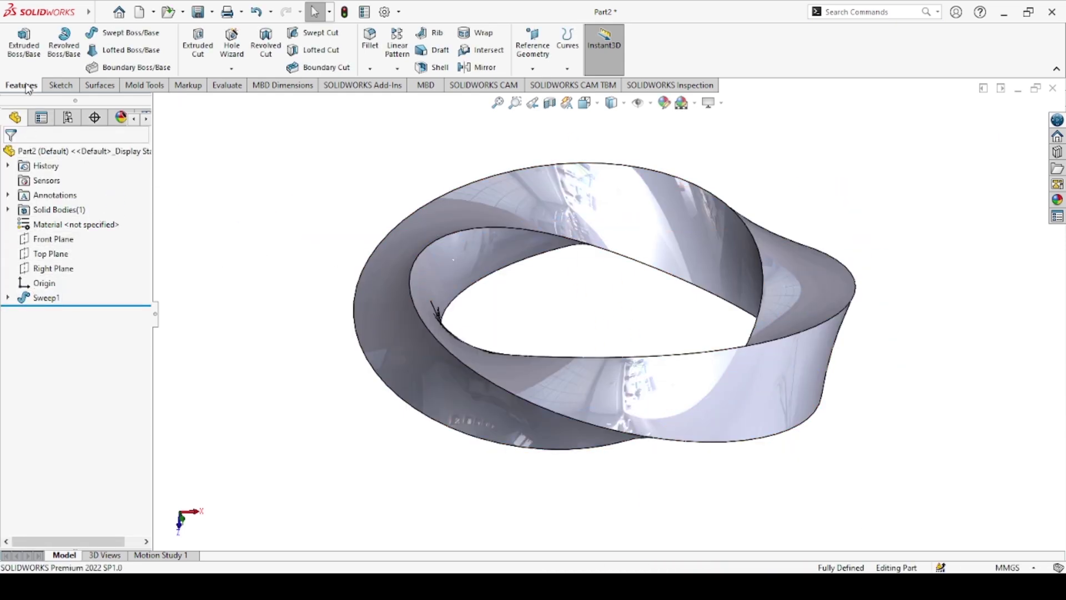
Start a 3D sketch and convert the ring's large outer twisted edge into it
left_click(61, 85)
left_click(18, 68)
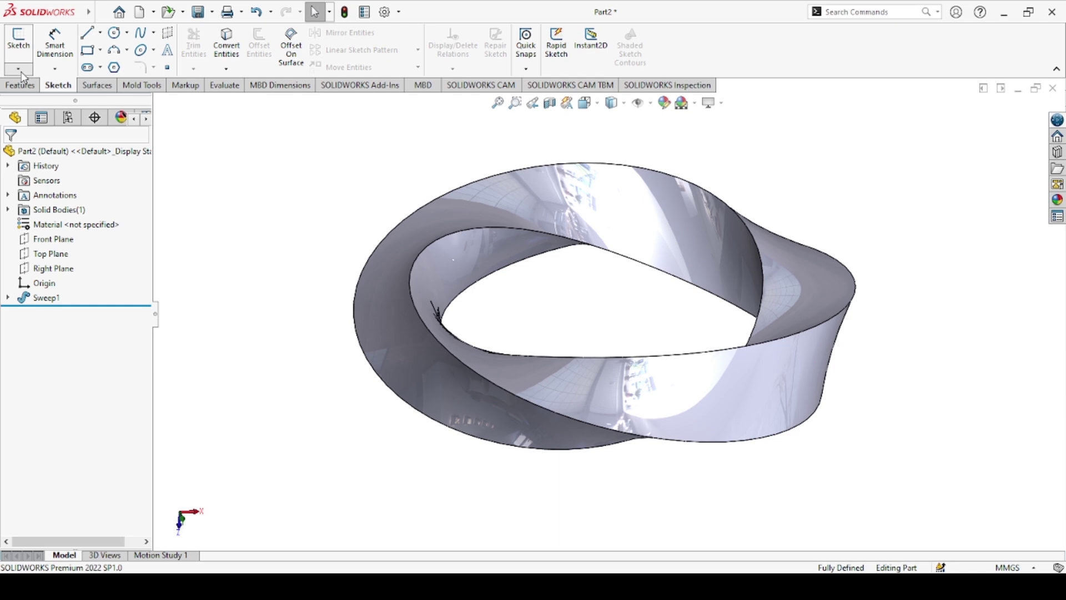
left_click(39, 104)
left_click(226, 42)
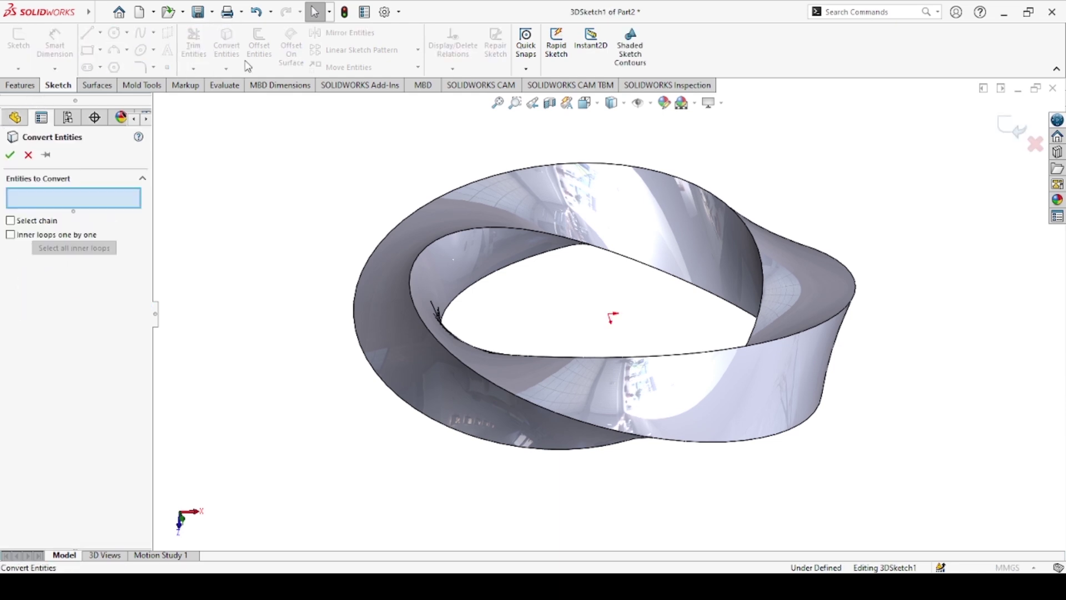
left_click(452, 192)
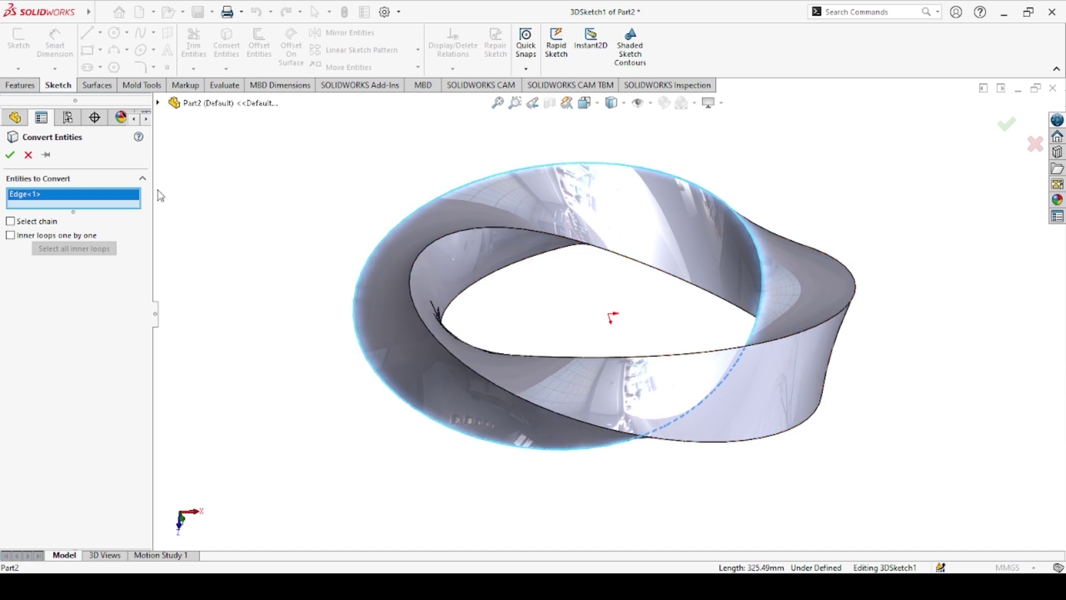
left_click(15, 158)
Convert the ring's two remaining twisted edges into the 3D sketch
left_click(226, 42)
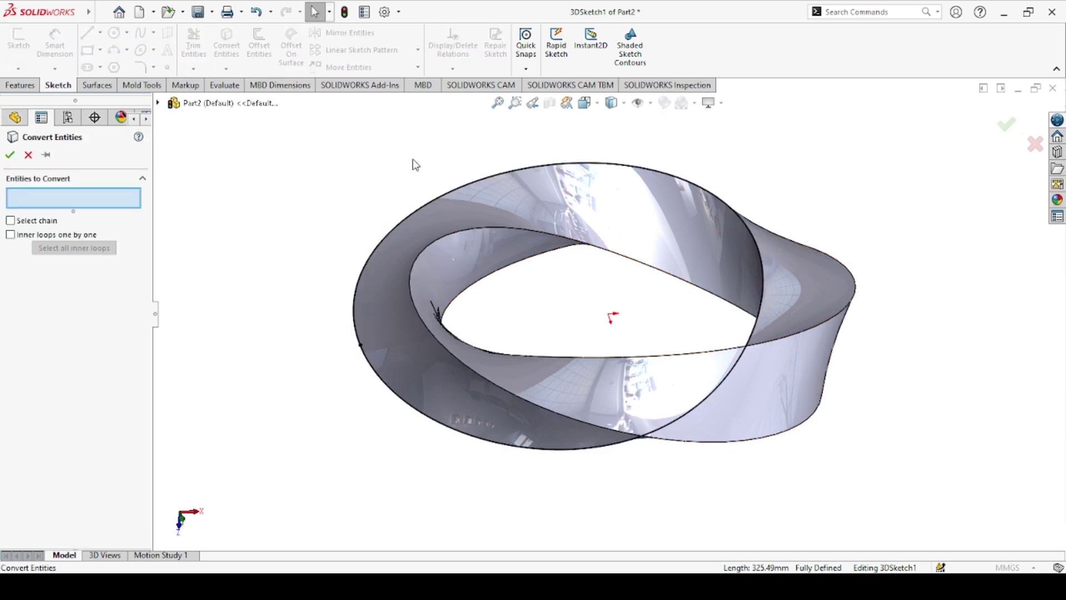
left_click(450, 234)
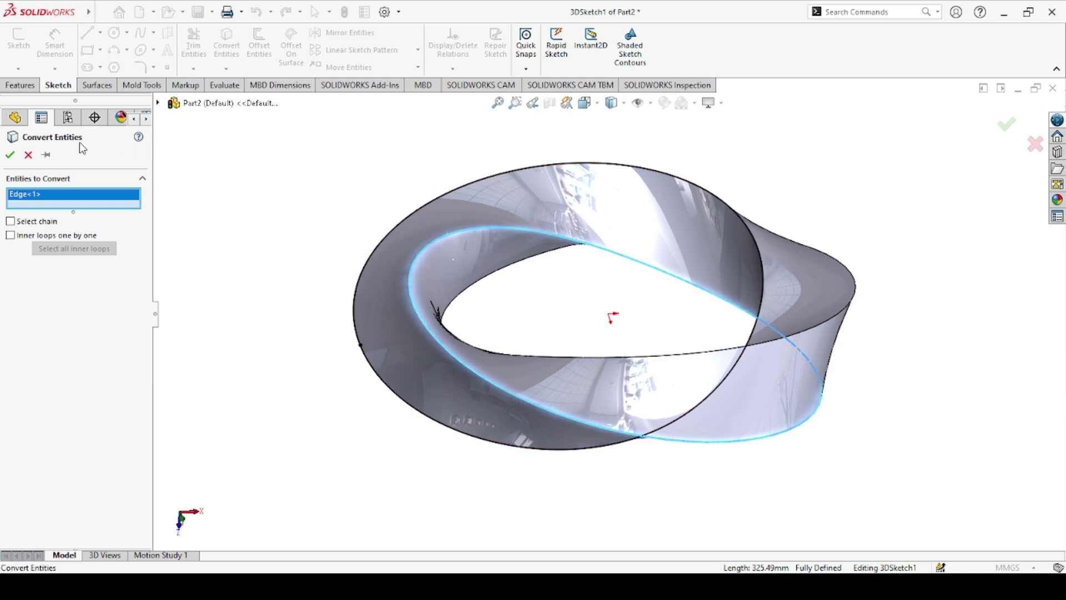
left_click(14, 158)
left_click(226, 42)
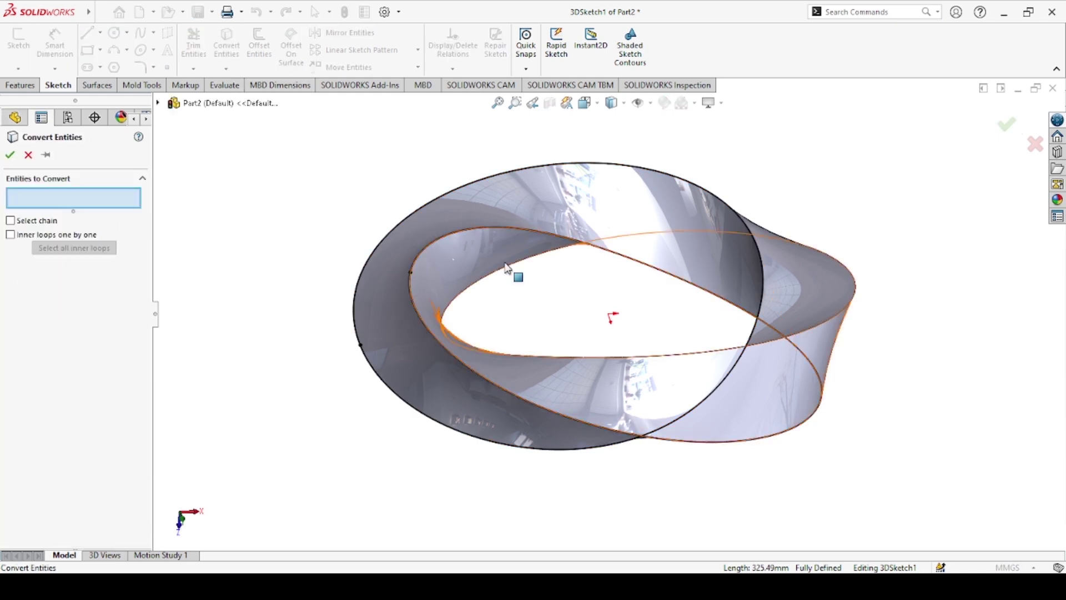
left_click(504, 277)
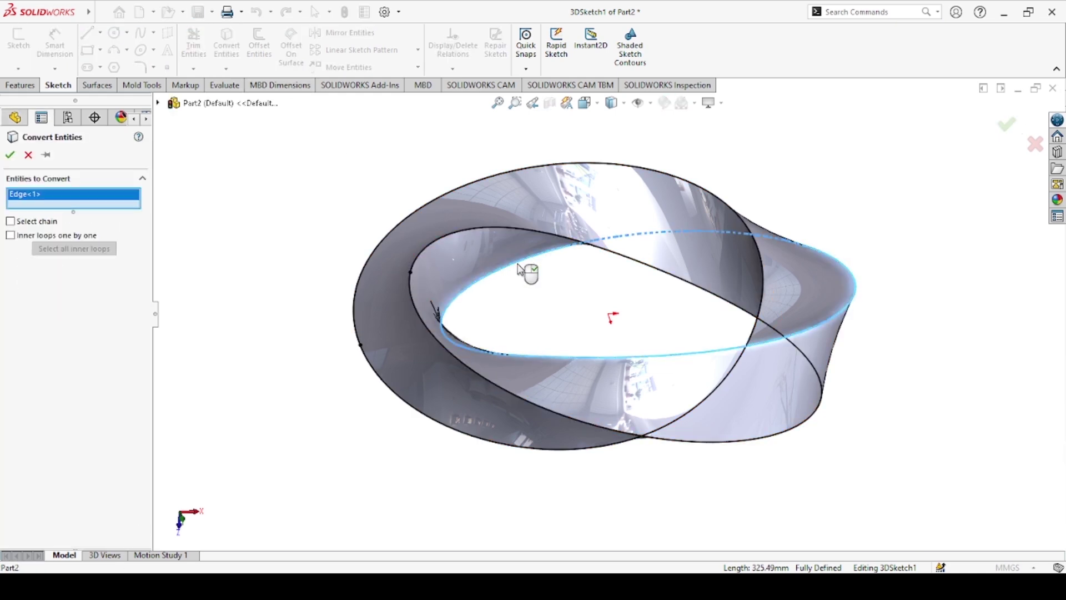
left_click(10, 156)
middle_click_drag(333, 297, 444, 361)
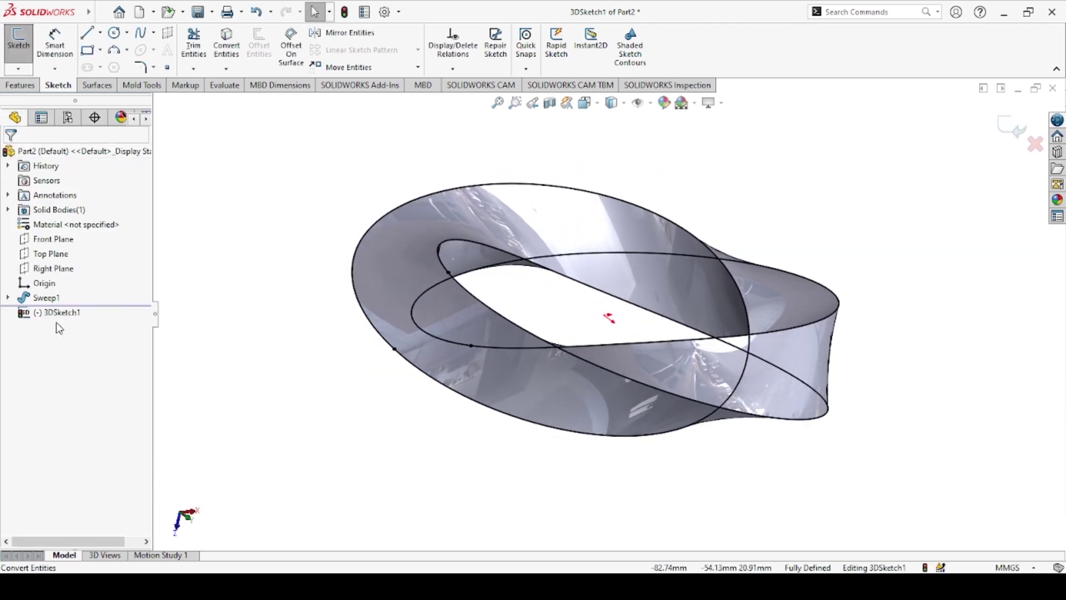
View the ring normal to the Top Plane and show the sweep's triangle profile sketch, Sketch2
left_click(53, 253)
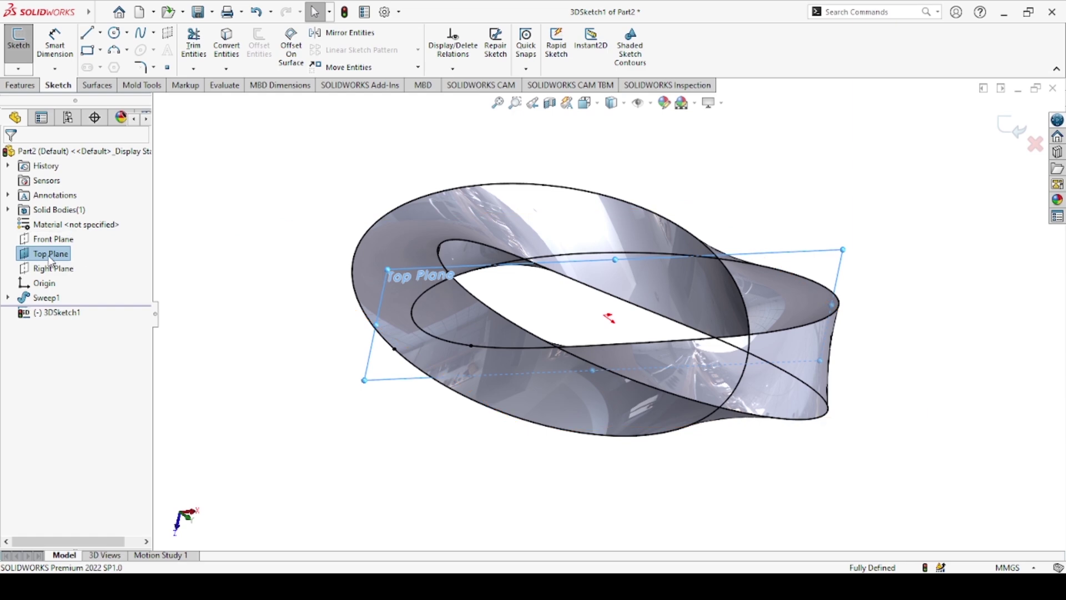
left_click(60, 233)
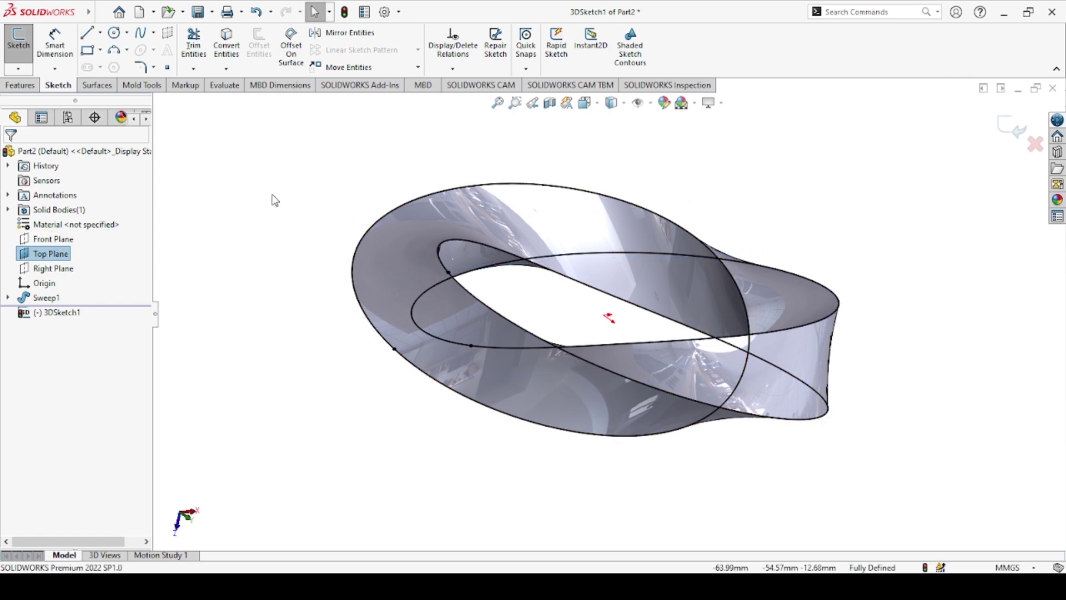
left_click(58, 255)
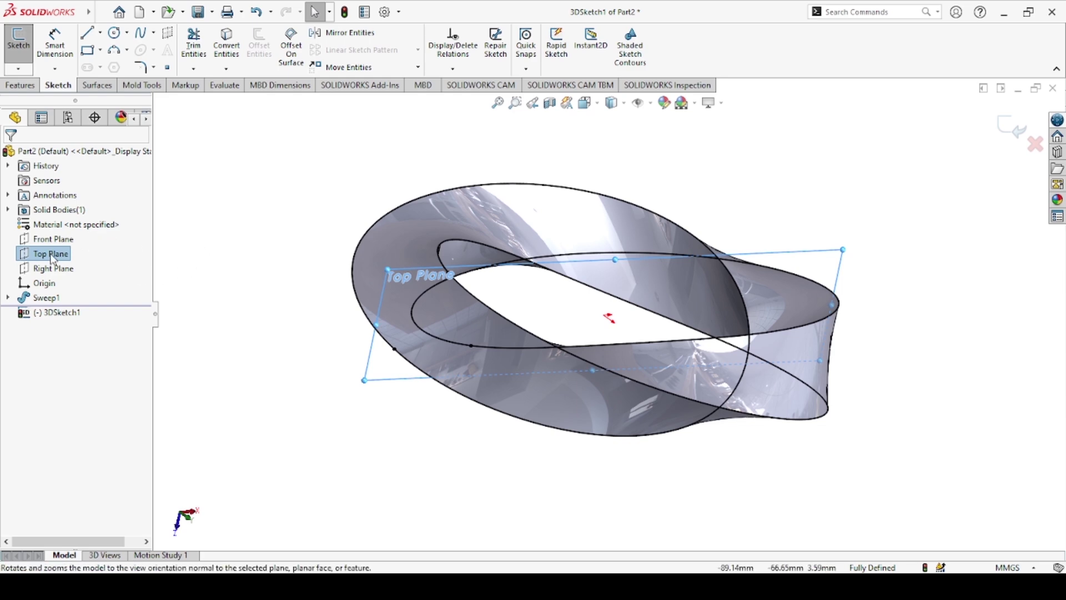
left_click(102, 231)
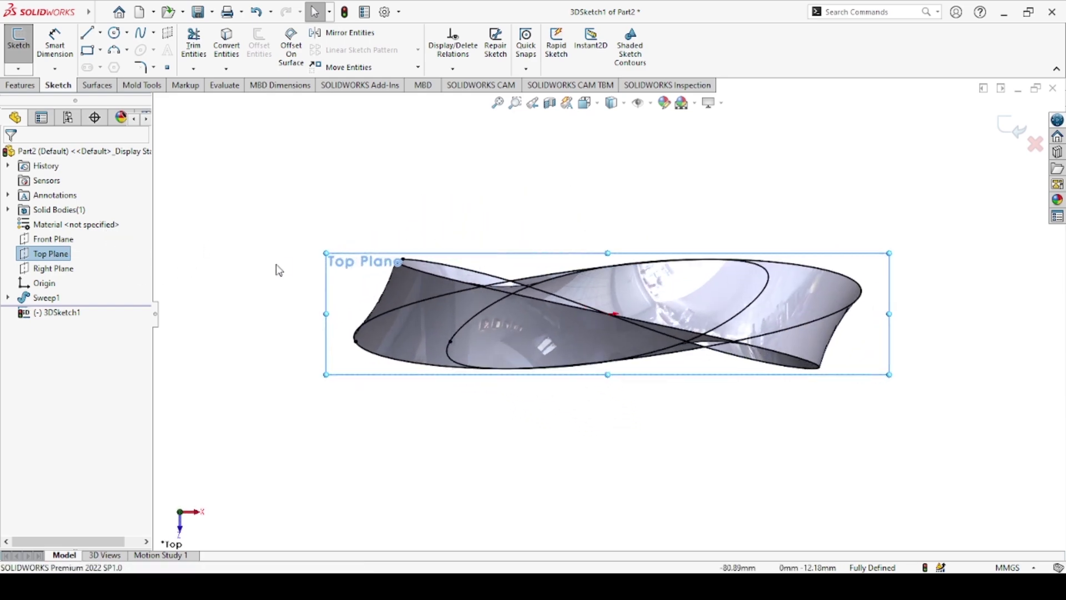
left_click(280, 270)
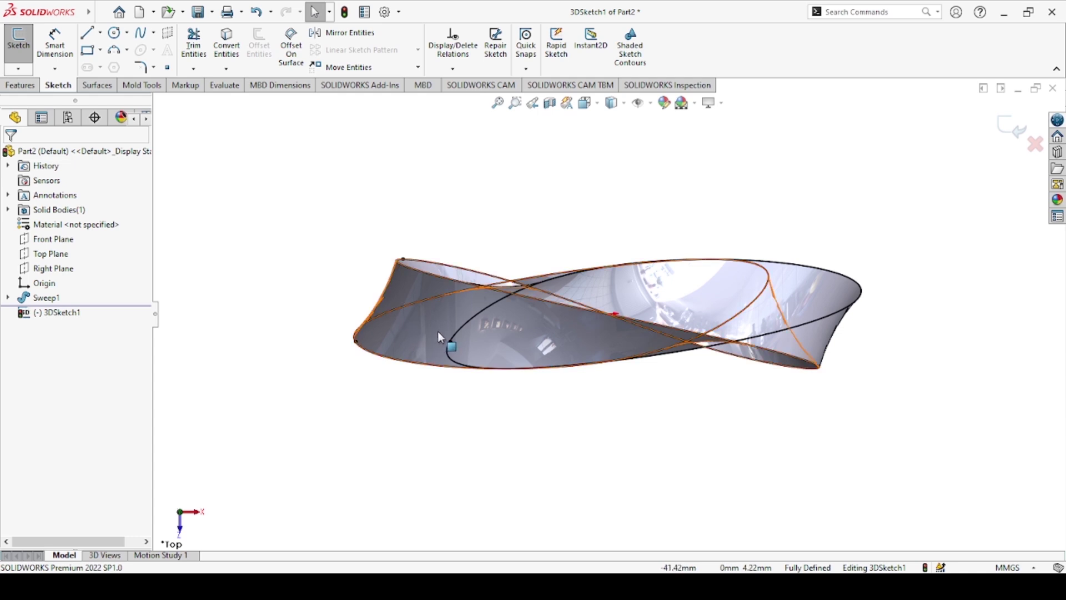
left_click(9, 298)
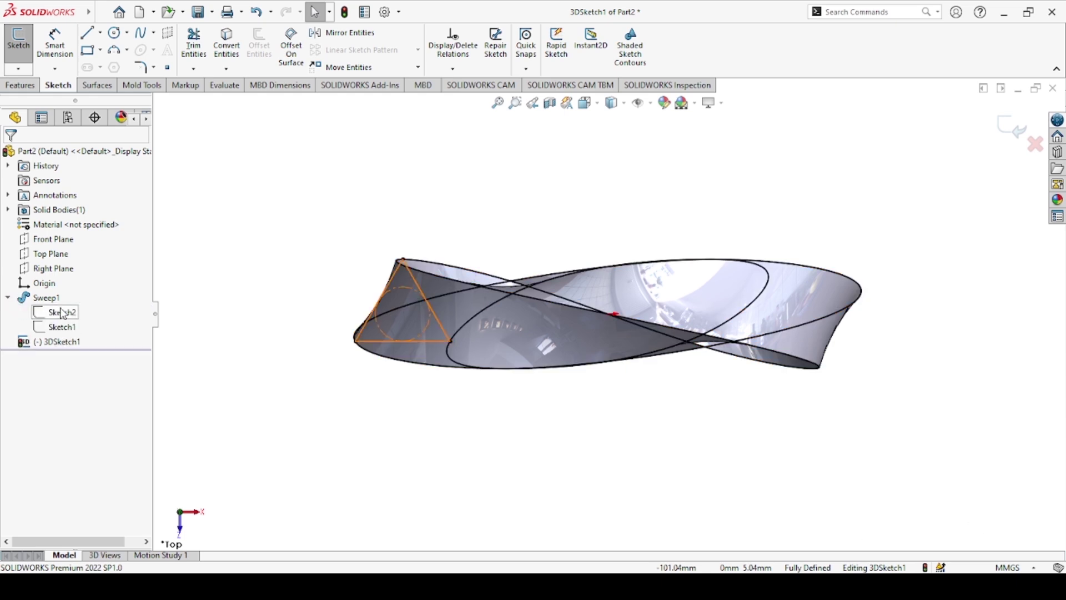
left_click(62, 313)
left_click(74, 290)
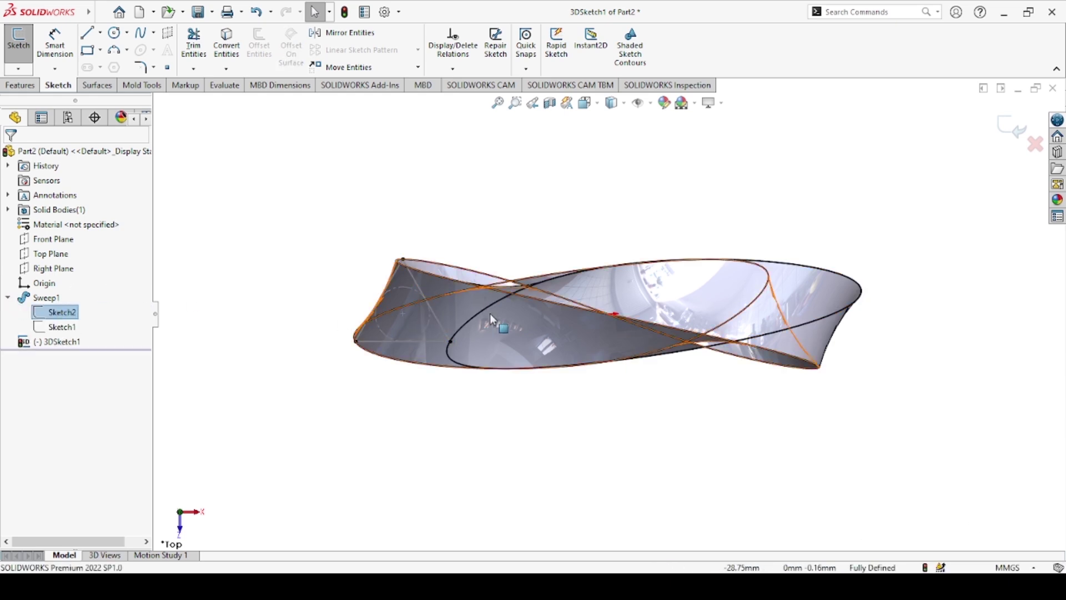
Hide the twisted ring's solid body, leaving the sketches shown
left_click(471, 308)
left_click(790, 146)
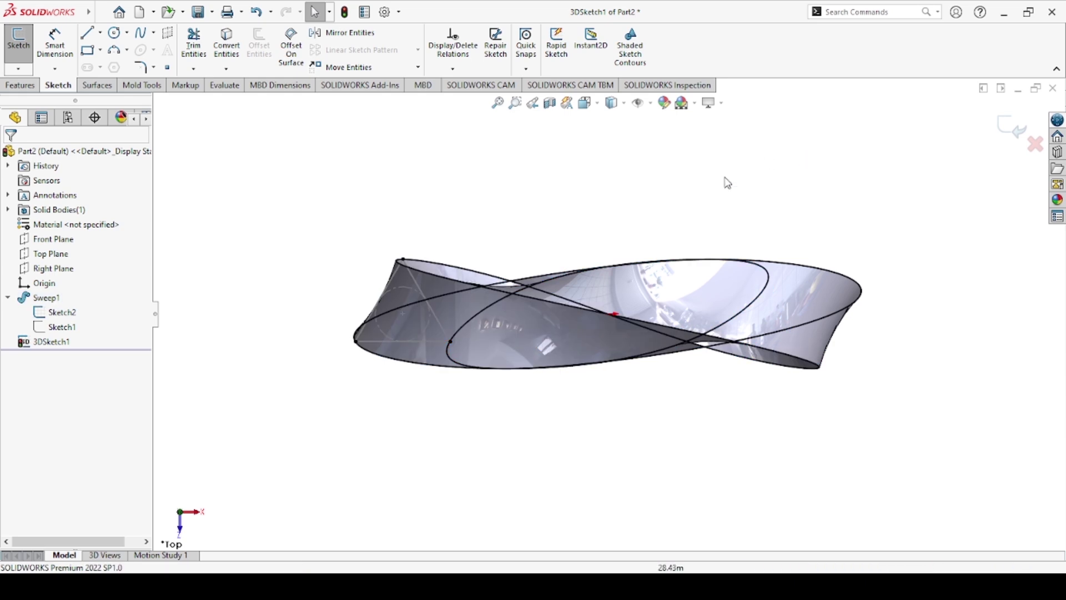
left_click(522, 332)
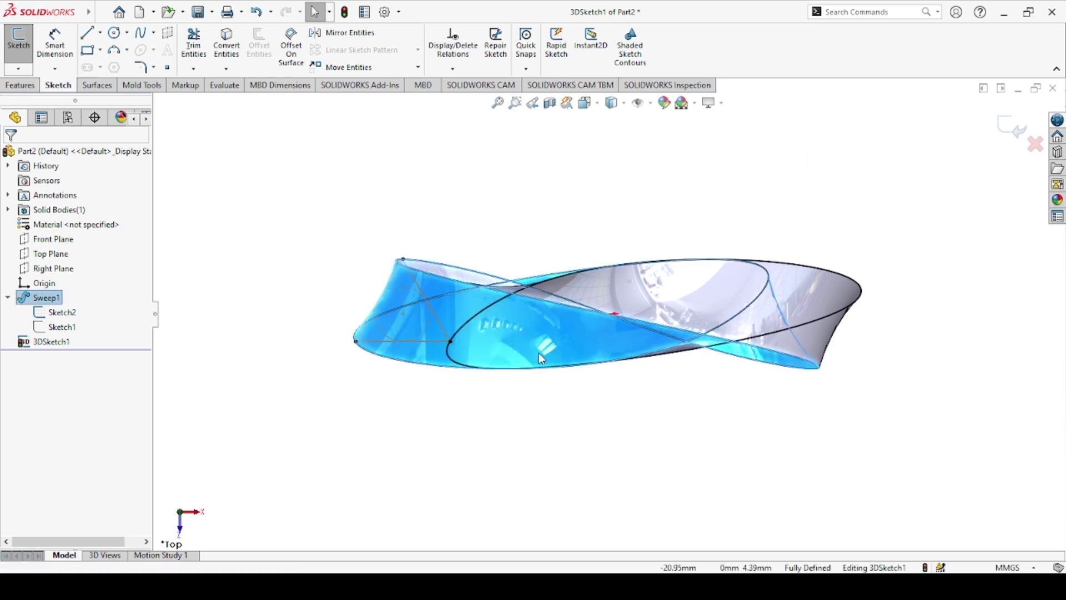
left_click(568, 483)
Convert the three sides of the profile triangle into the 3D sketch, viewed normal to the Top Plane
scroll(447, 301, "down", 4)
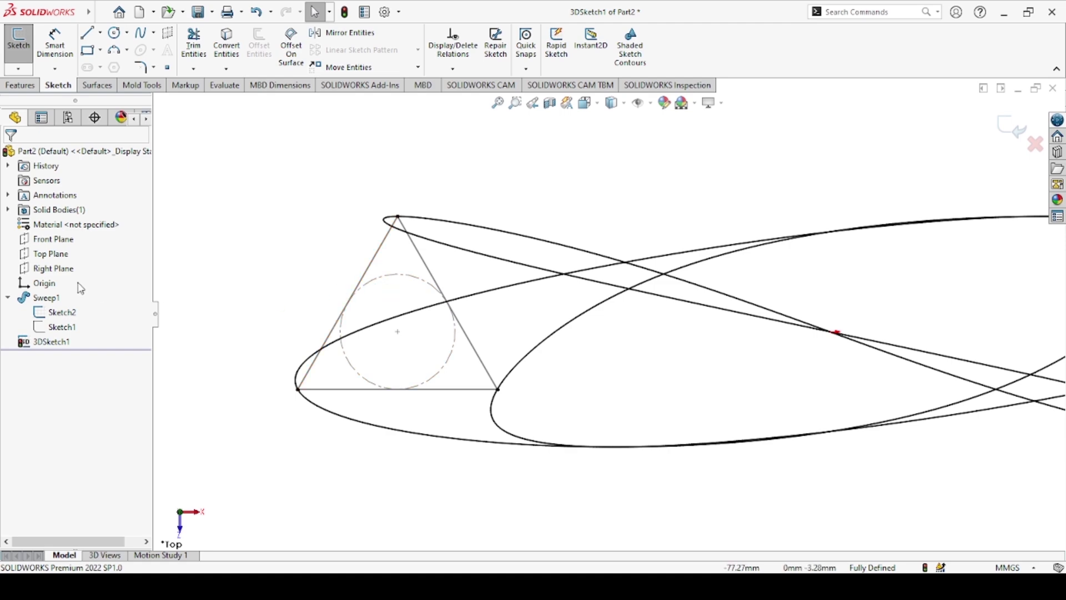
left_click(44, 254)
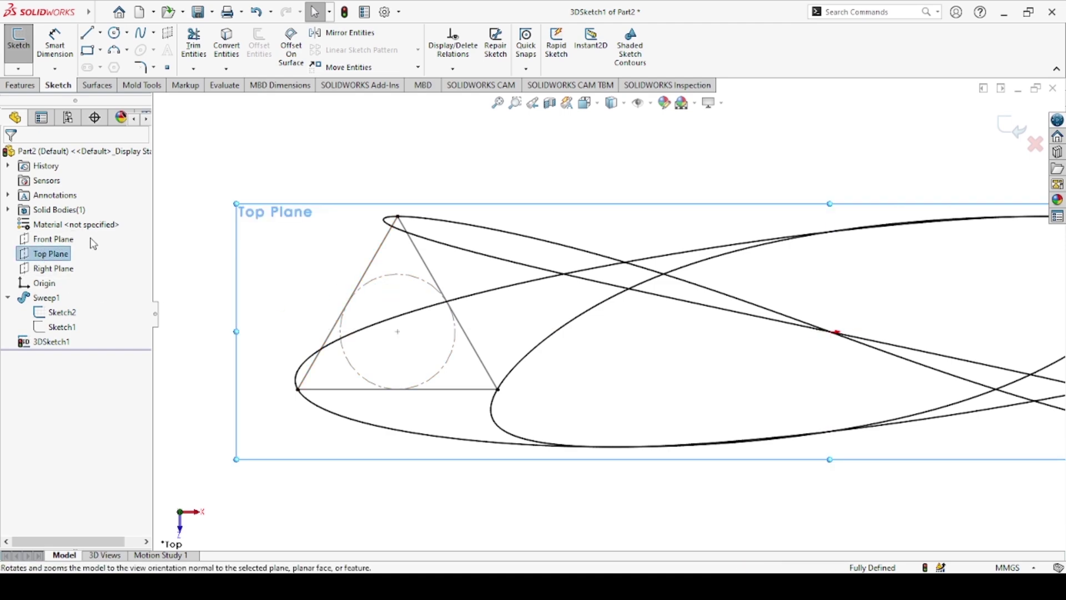
key("ctrl+8")
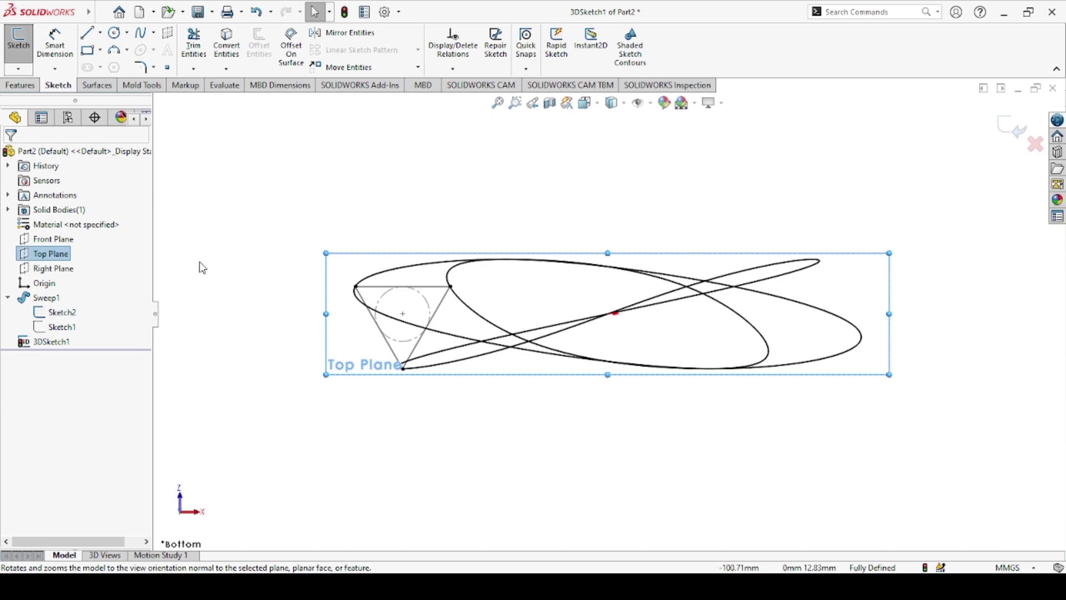
left_click(66, 257)
left_click(114, 236)
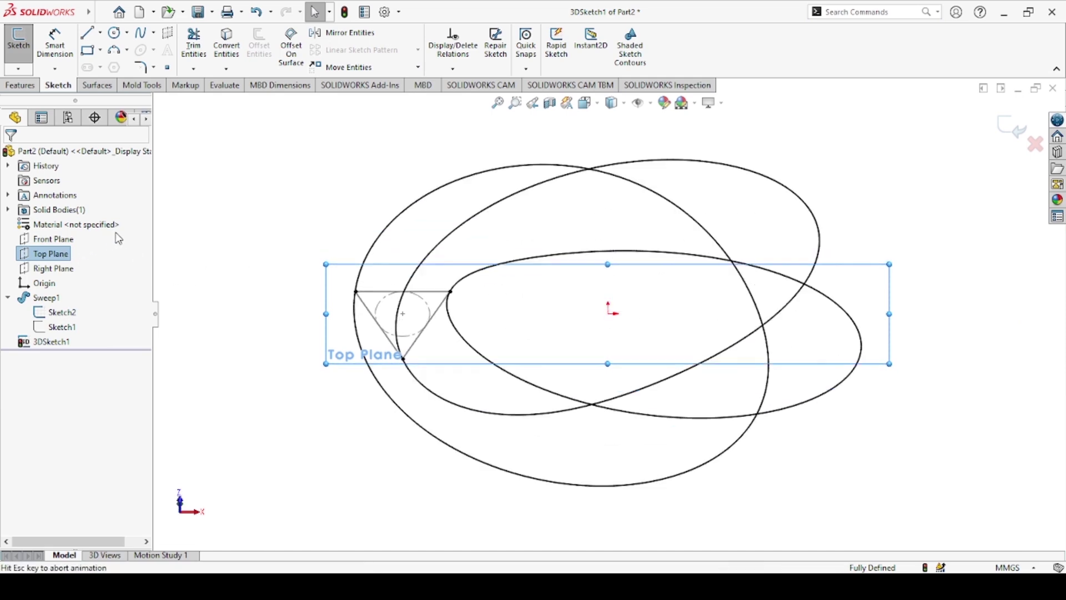
scroll(344, 277, "down", 3)
left_click(466, 278)
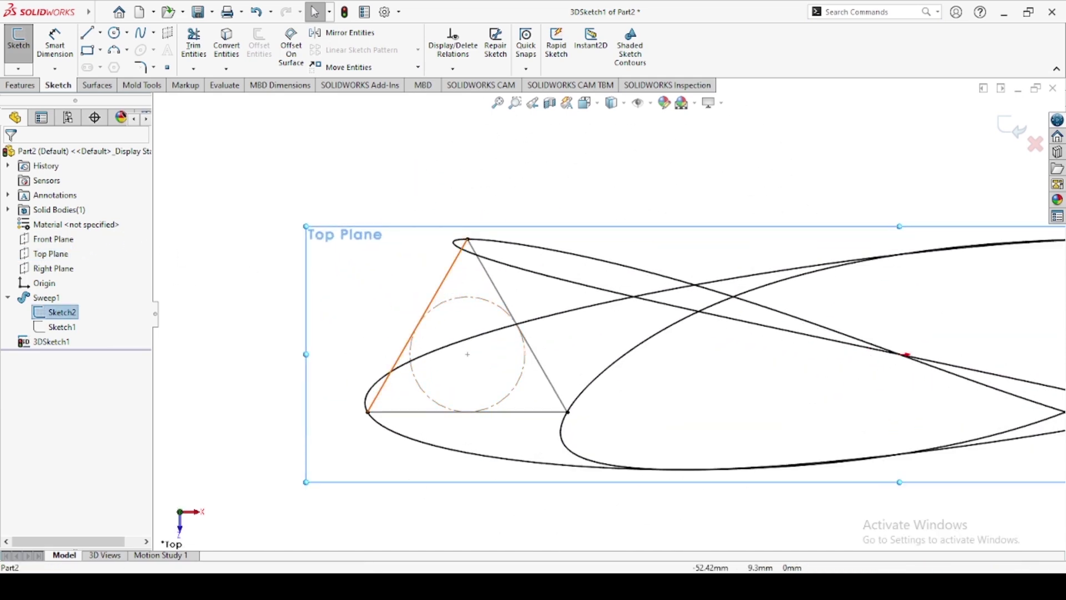
left_click(481, 390)
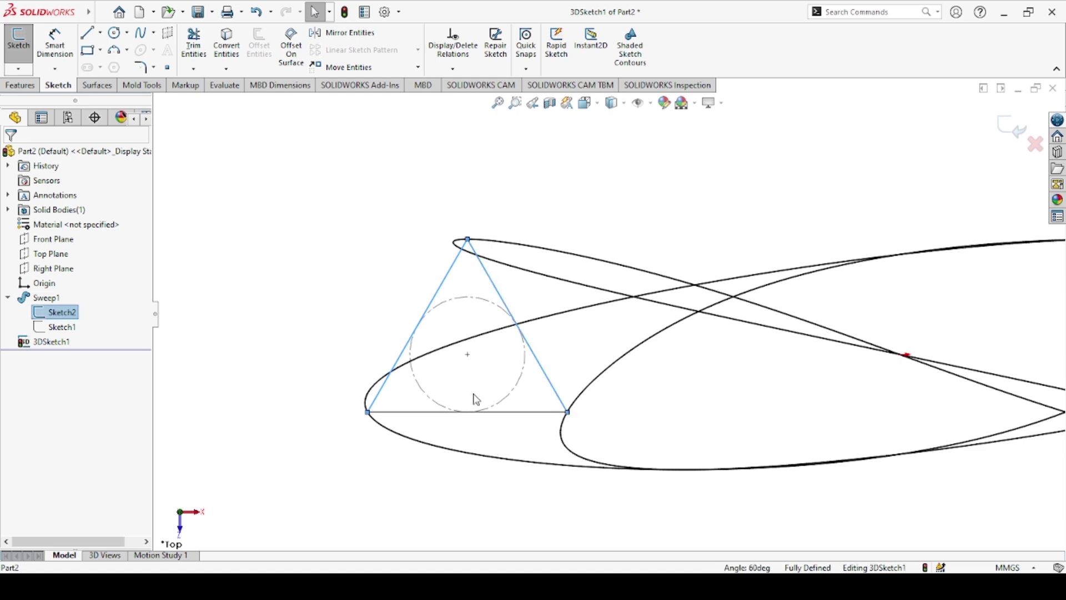
left_click(509, 414)
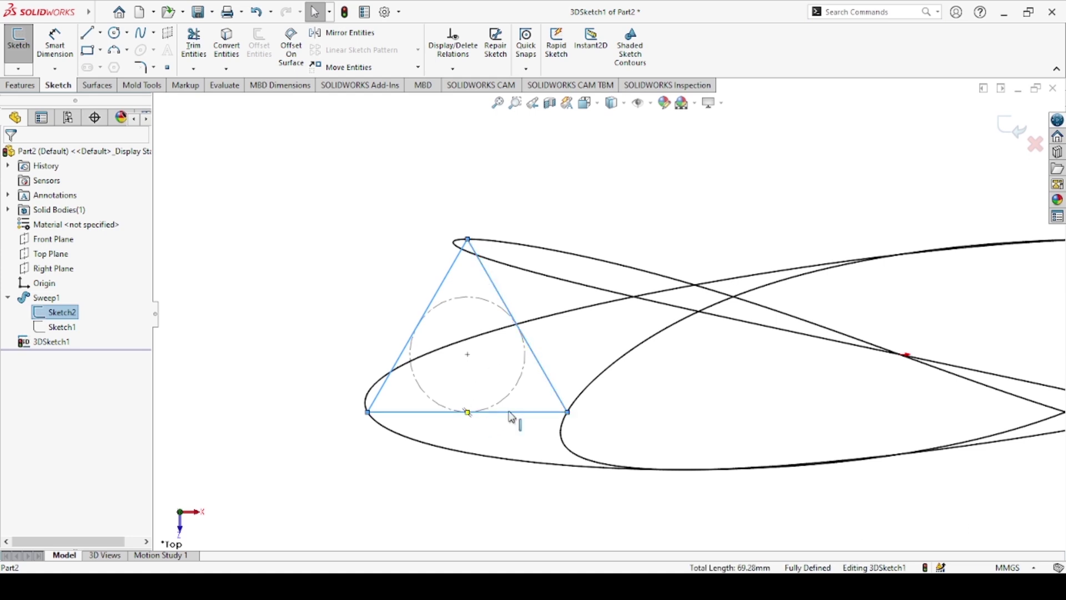
left_click(224, 53)
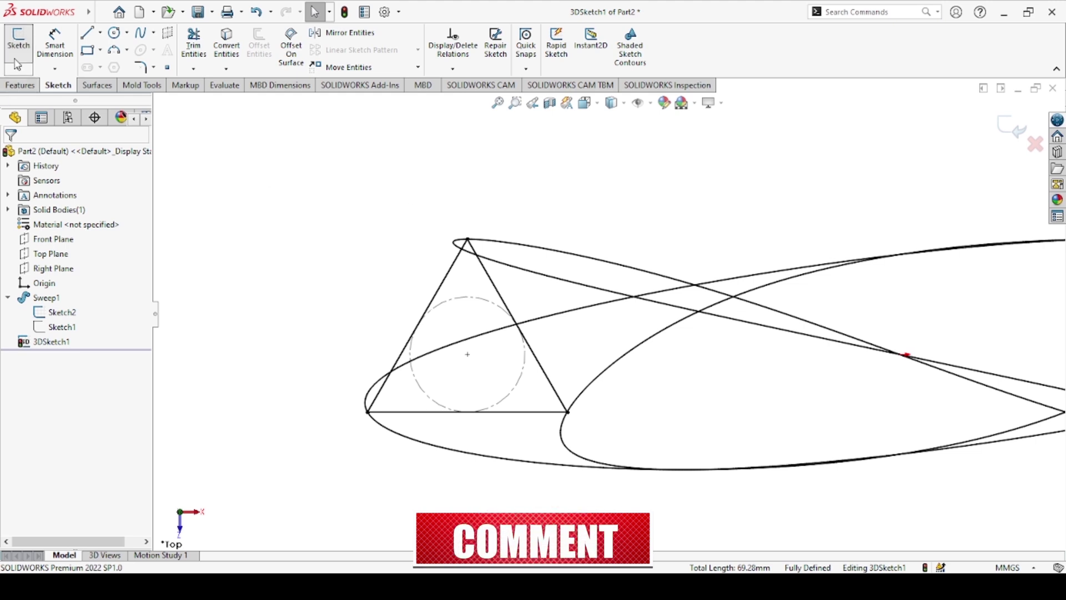
Close the selected triangle line's properties and exit the 3D sketch
left_click(492, 275)
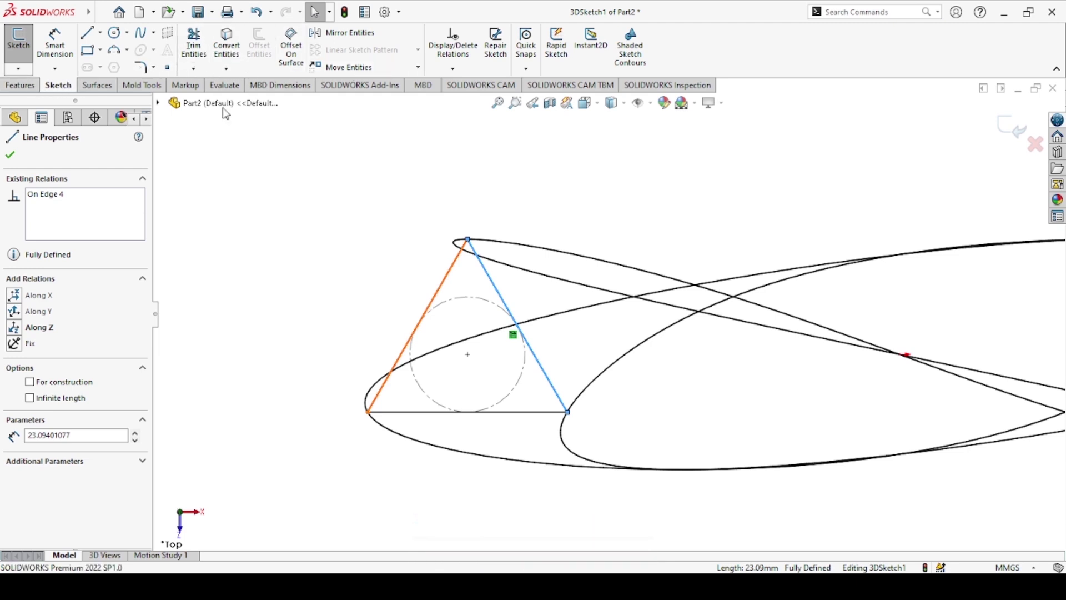
left_click(11, 157)
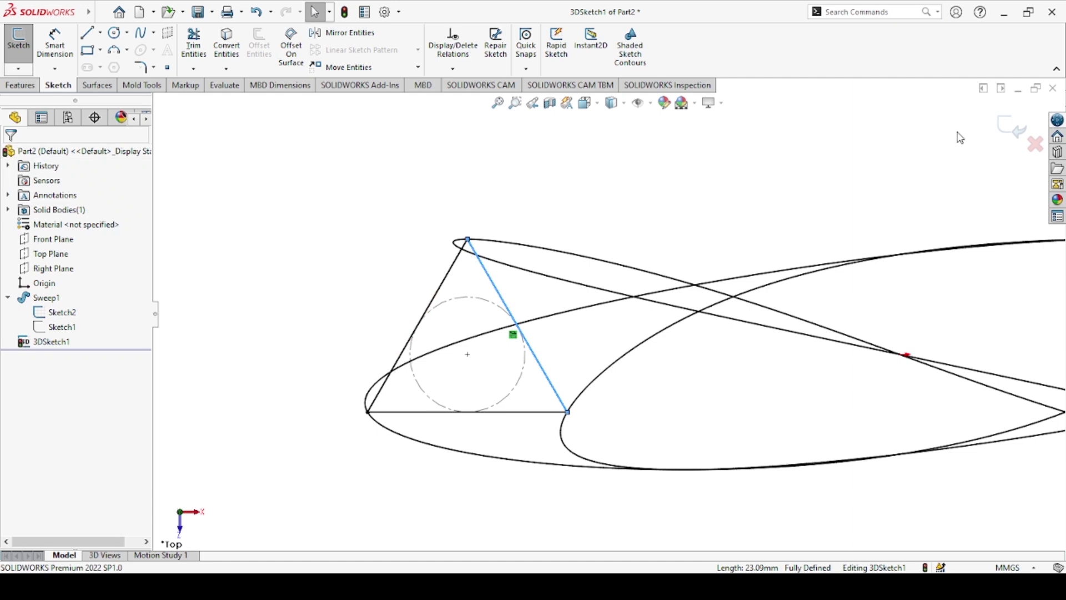
left_click(1014, 132)
key("z")
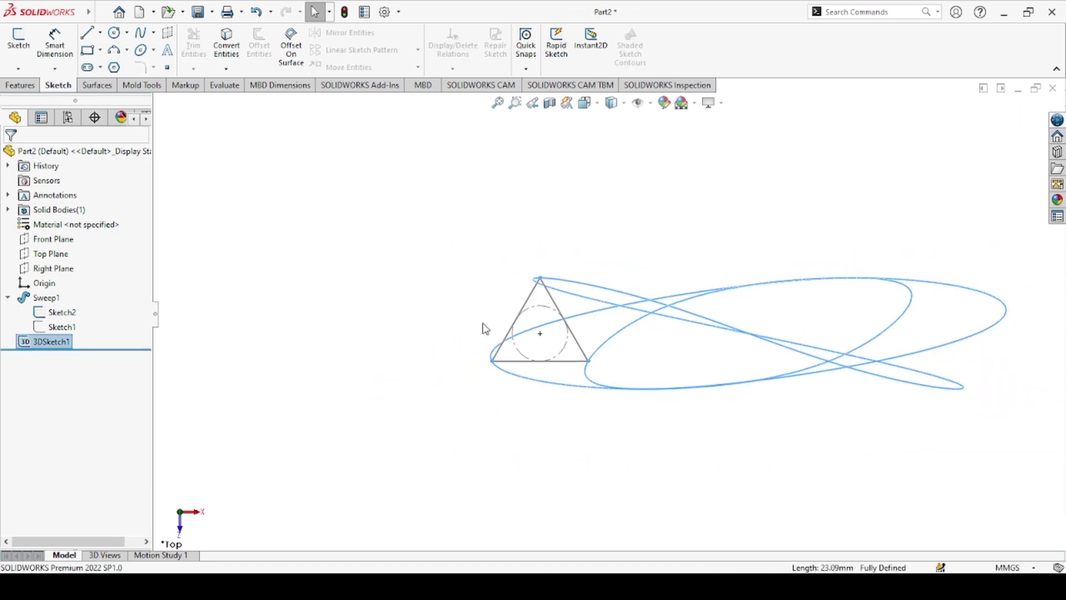
left_click(331, 253)
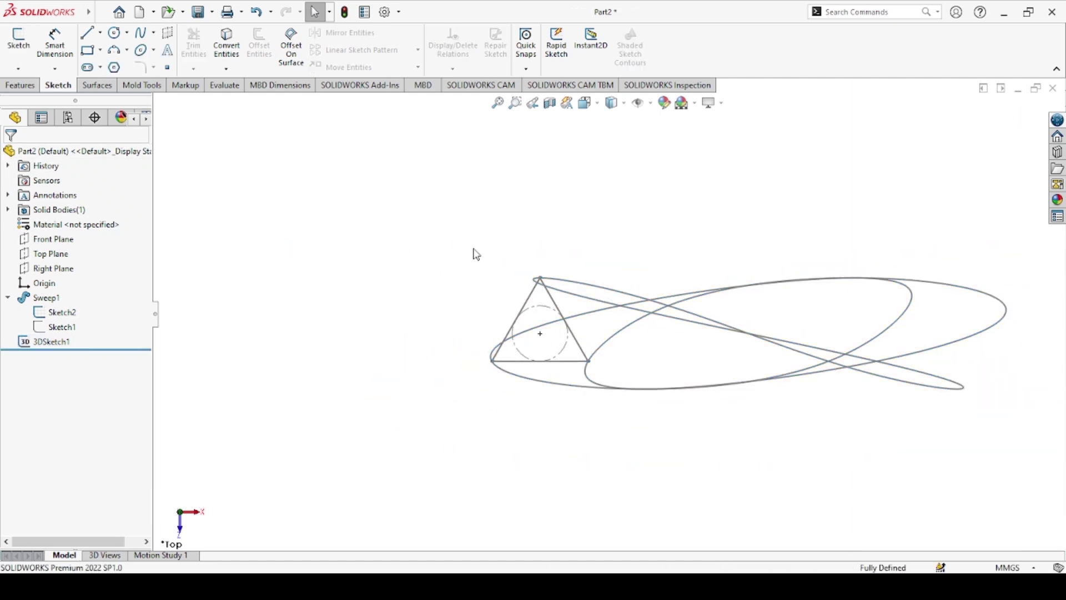
Start a sketch on the Top Plane and offset the triangle 1 mm inward with Select chain enabled
left_click(45, 254)
left_click(62, 232)
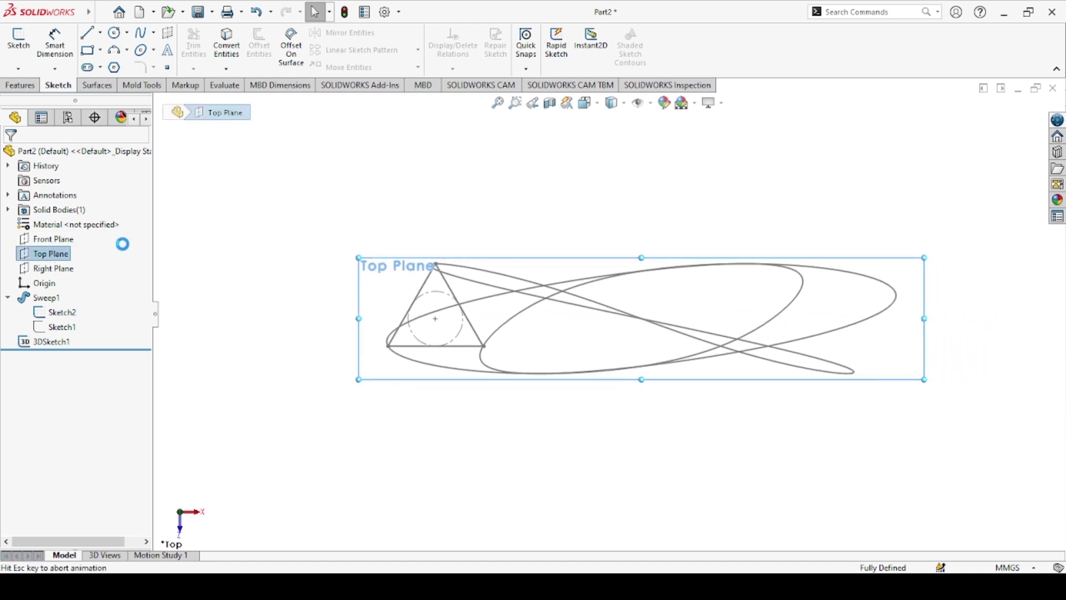
left_click(260, 45)
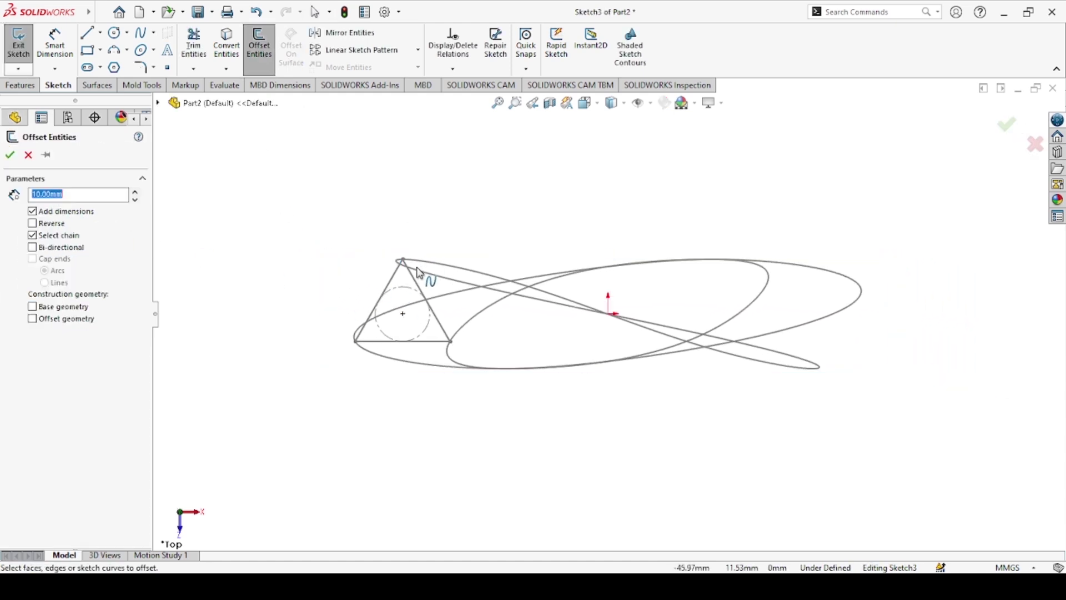
left_click(401, 281)
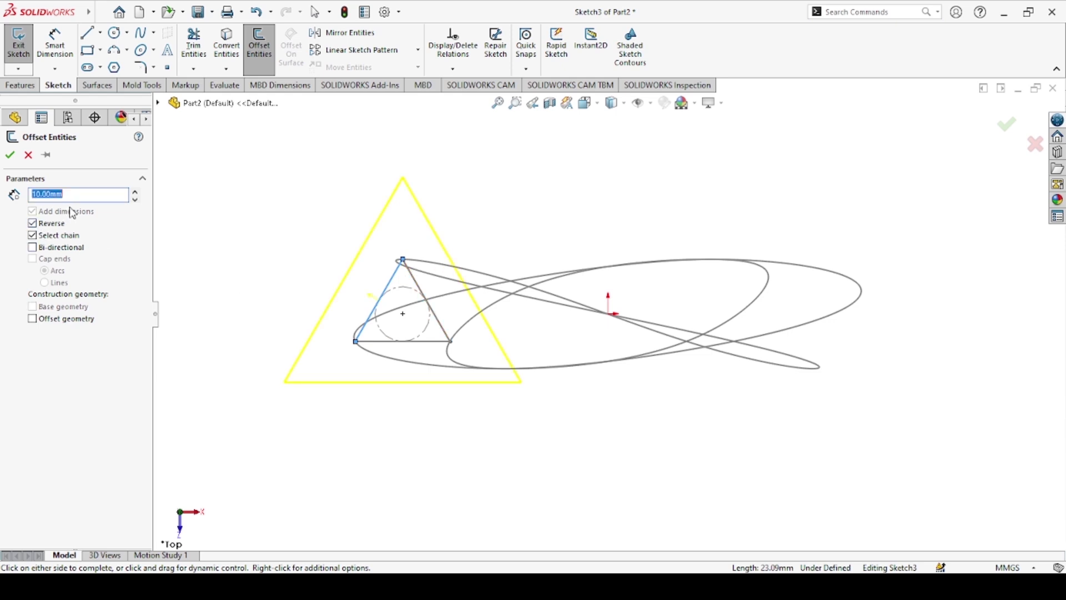
type("1")
key("Return")
scroll(389, 285, "down", 4)
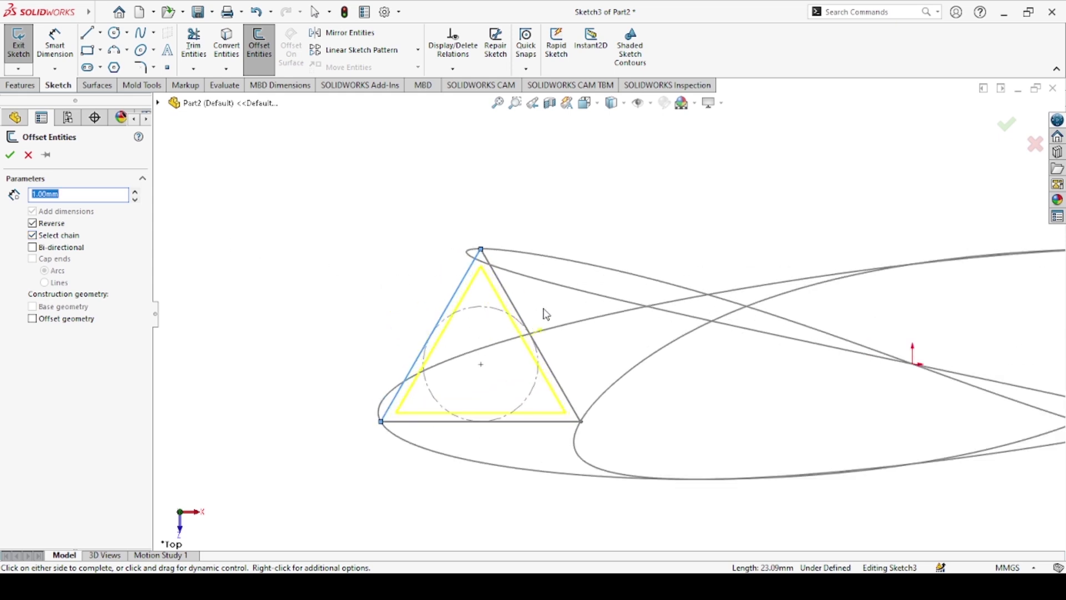
left_click(11, 158)
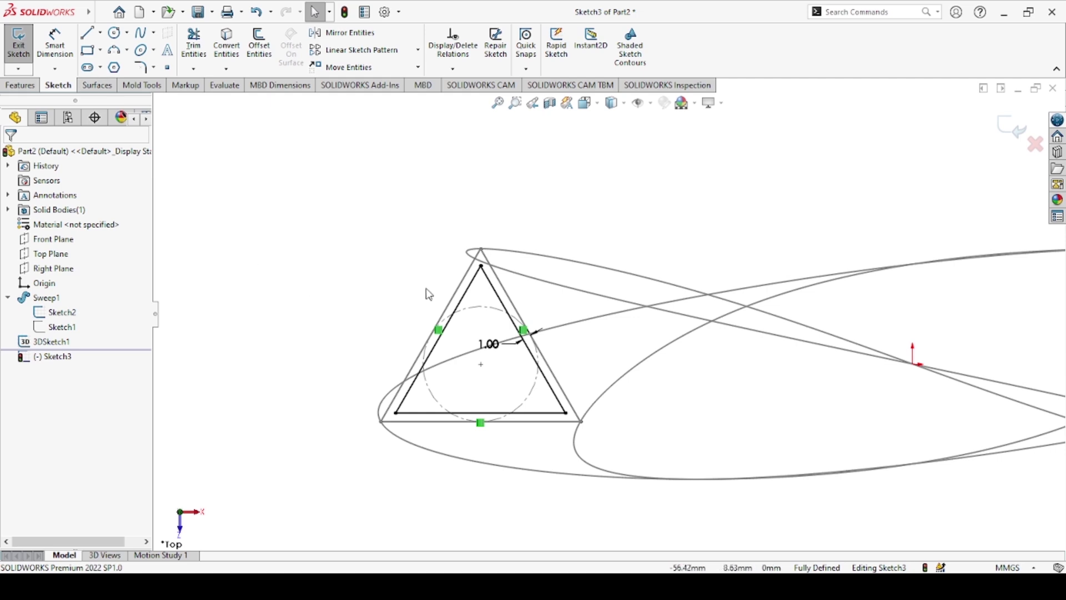
Convert the outer profile triangle into the sketch and extrude the triangular frame 1 mm, Mid Plane, with Merge result off
left_click(466, 289)
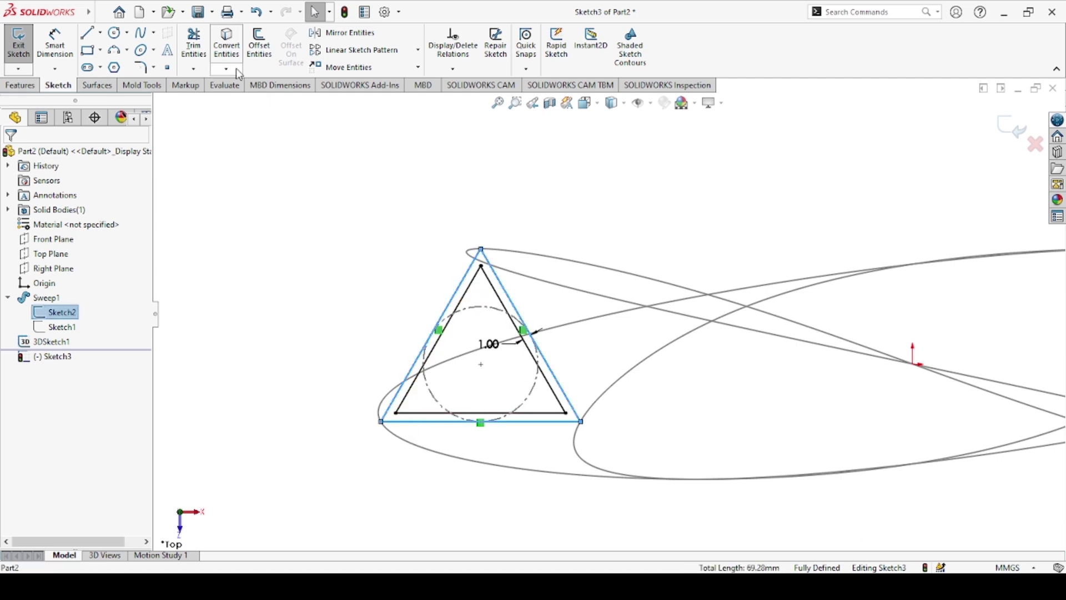
left_click(227, 44)
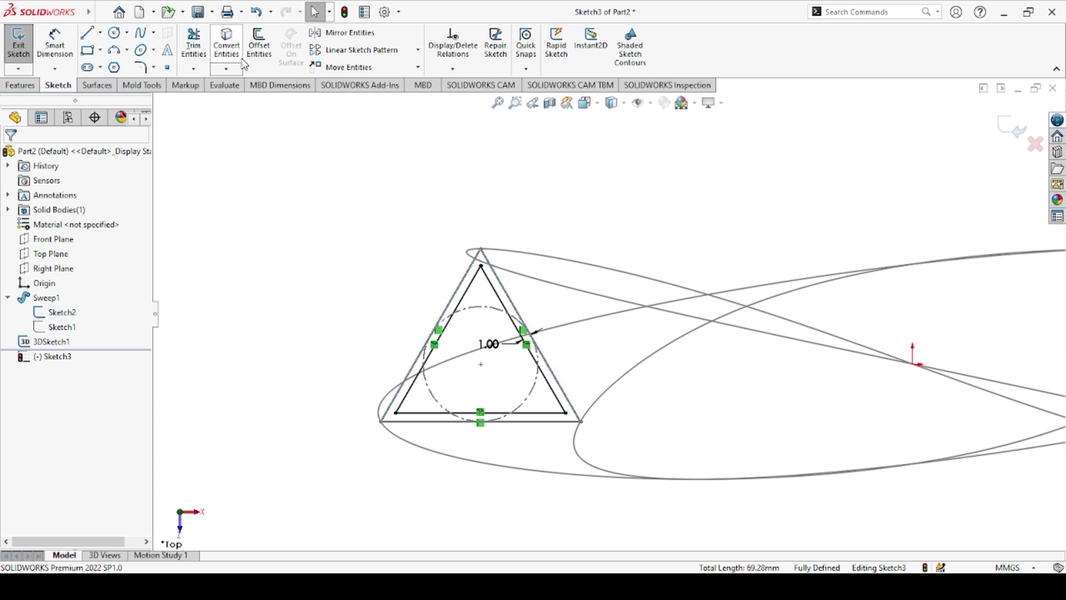
left_click(20, 85)
scroll(448, 275, "up", 4)
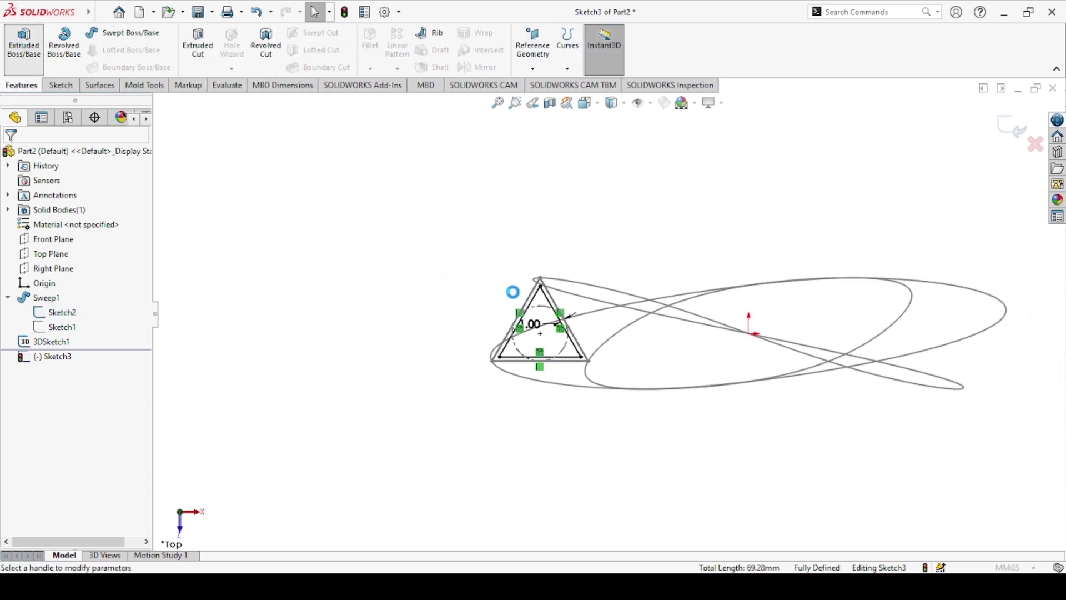
scroll(544, 304, "down", 3)
scroll(606, 329, "down", 7)
middle_click_drag(578, 327, 548, 394)
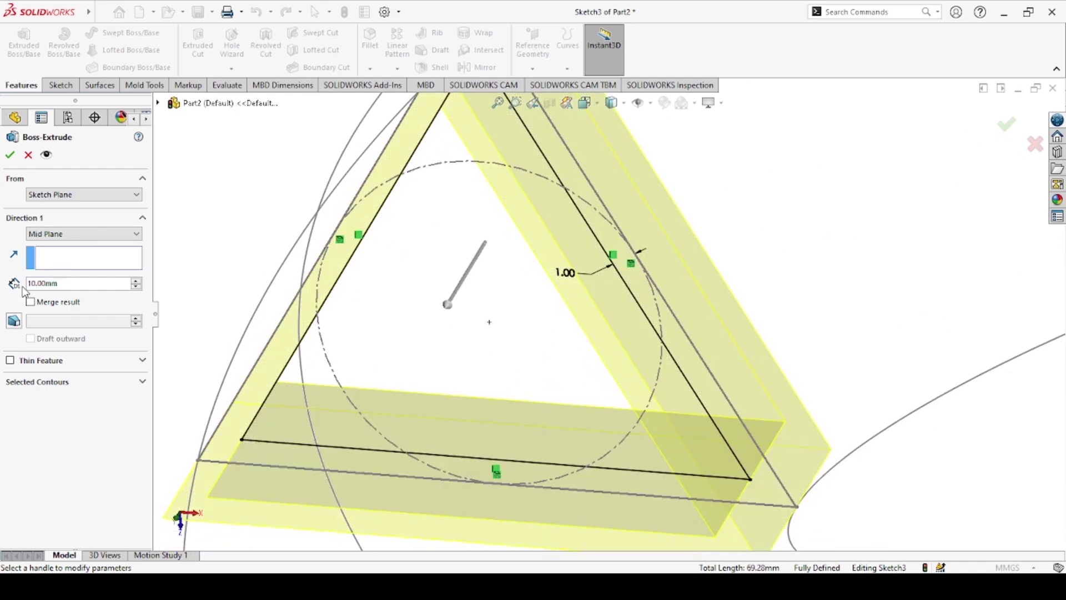
left_click(78, 284)
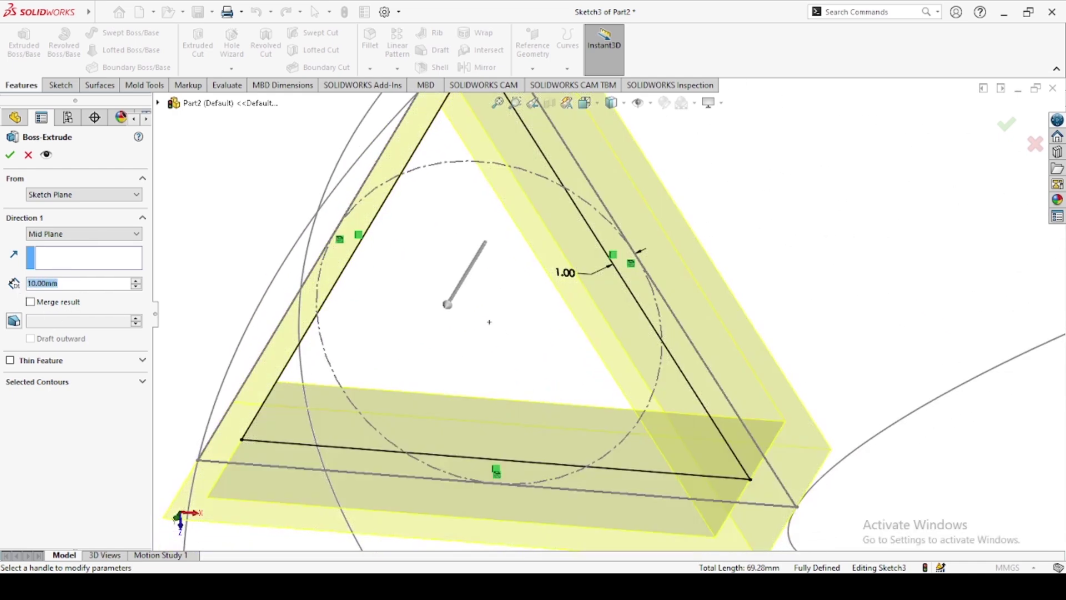
type("1")
key("Return")
scroll(536, 280, "up", 5)
middle_click_drag(536, 286, 470, 305)
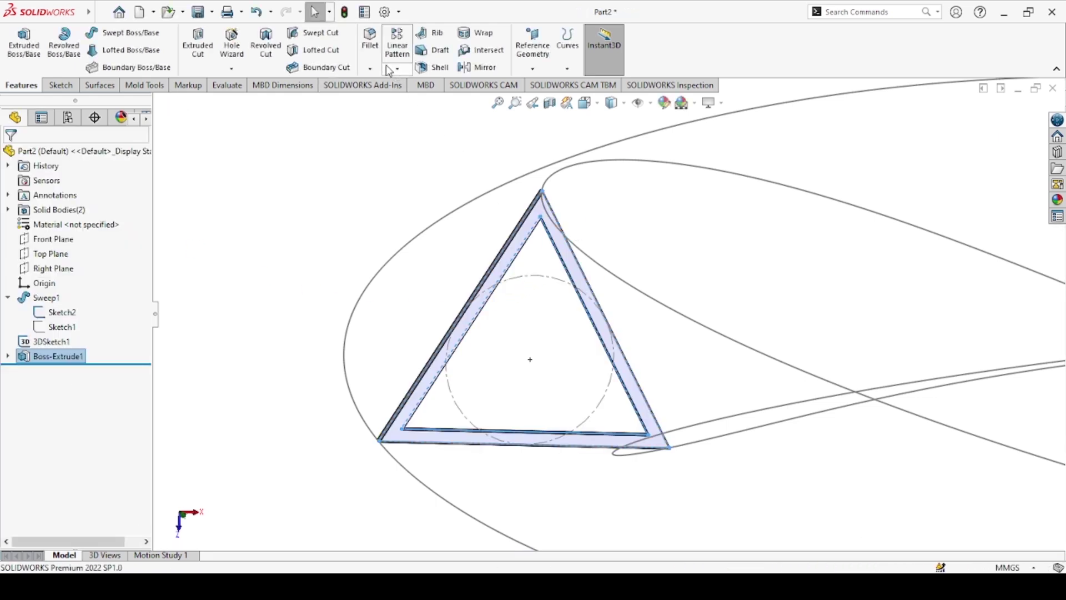
scroll(527, 243, "down", 7)
left_click(509, 254)
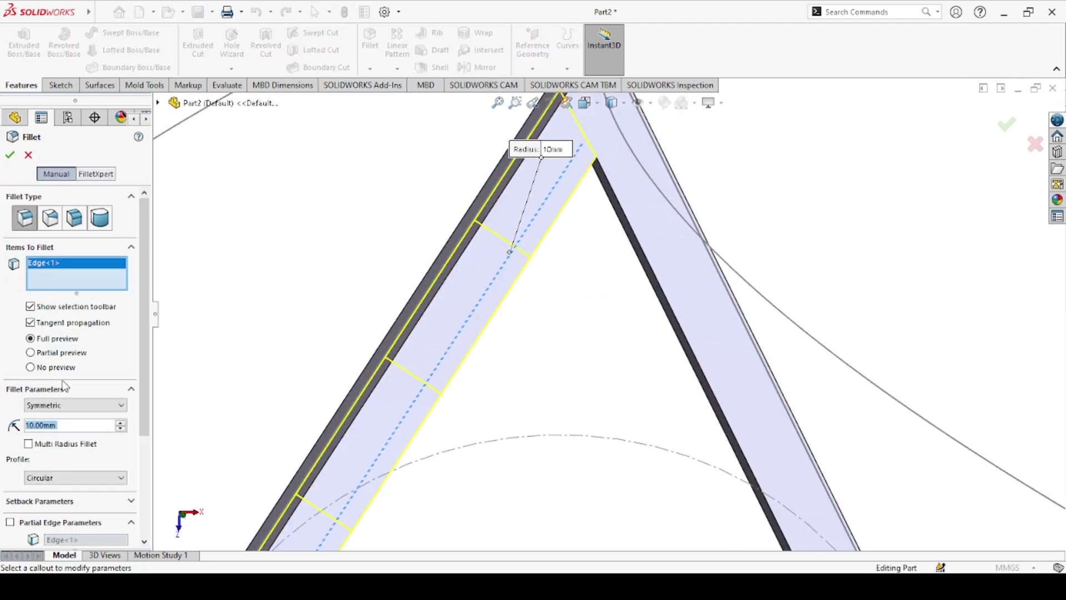
type("1")
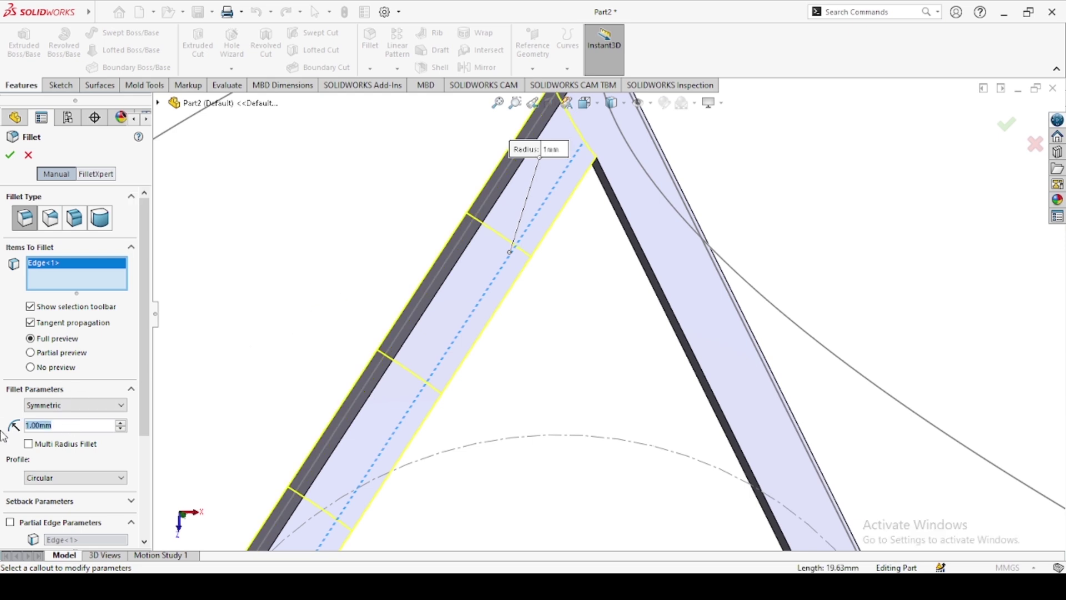
type("0.1")
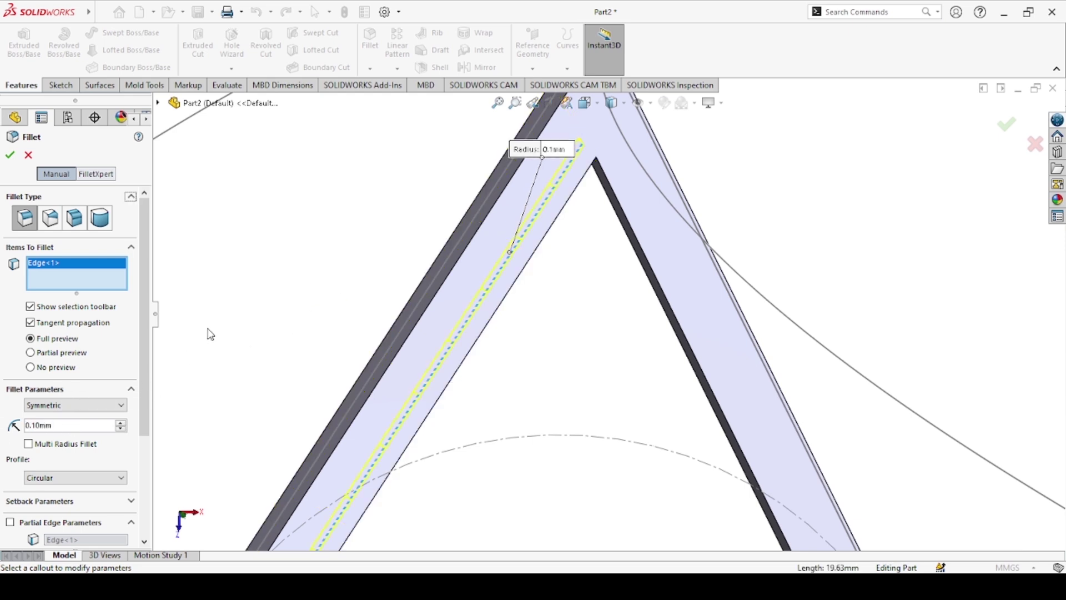
middle_click_drag(265, 377, 589, 399)
scroll(492, 325, "down", 5)
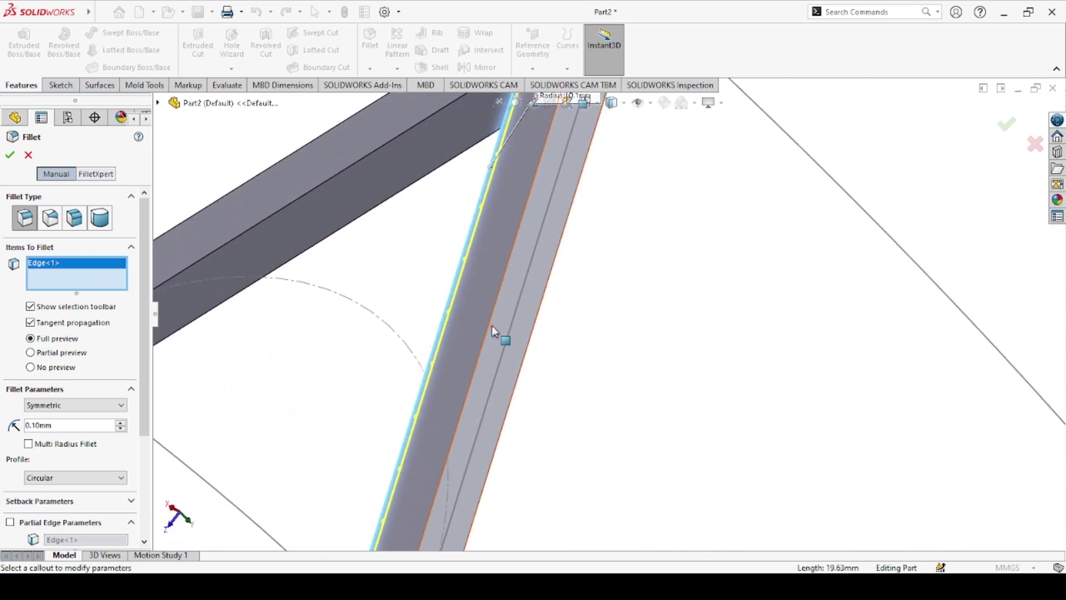
left_click(508, 332)
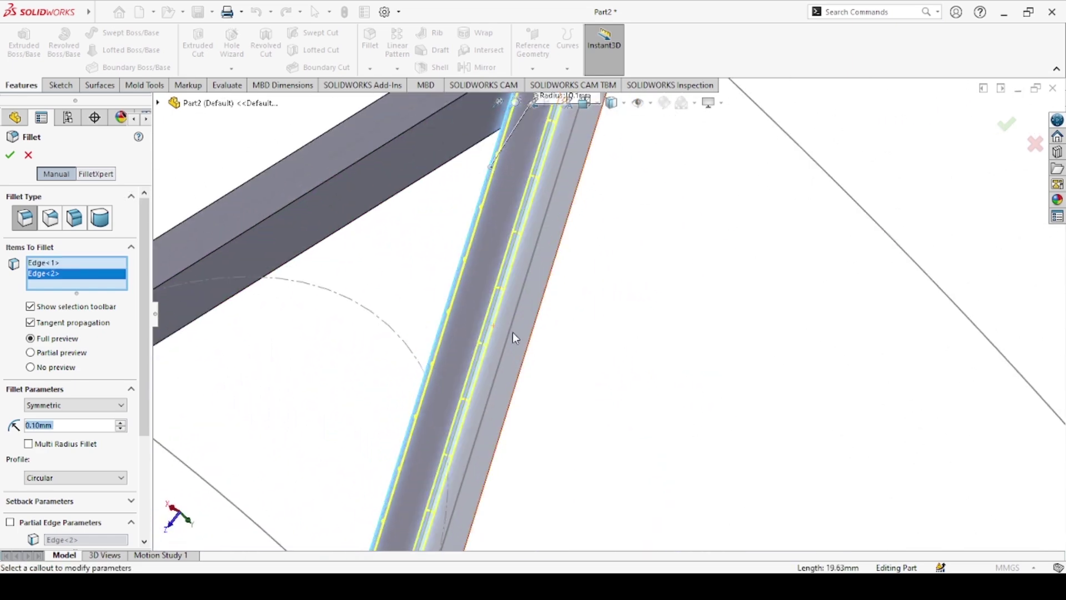
left_click(532, 357)
middle_click_drag(532, 357, 383, 241)
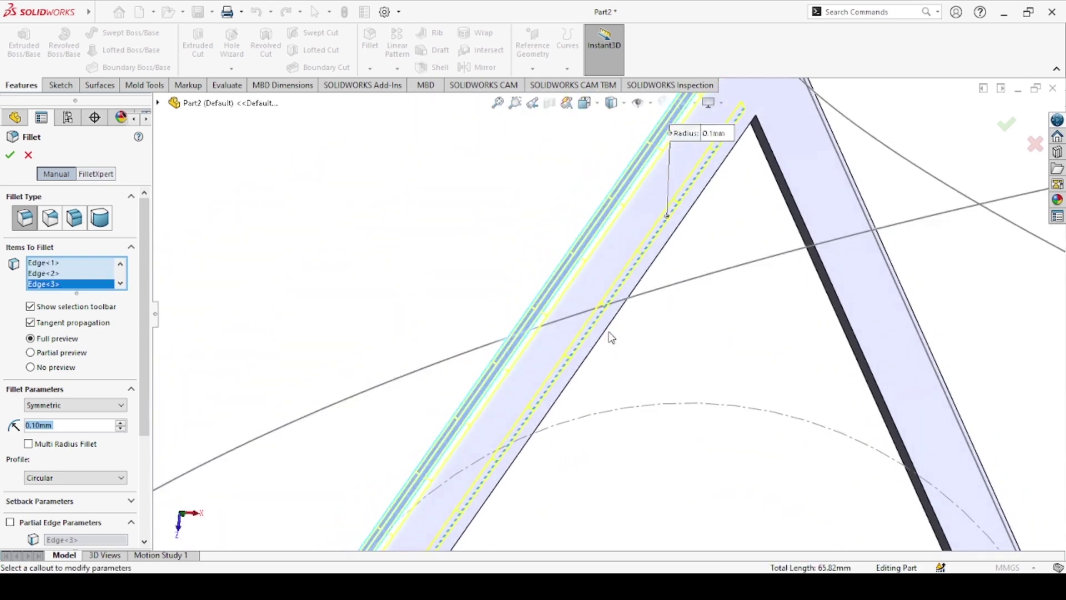
right_click(45, 262)
left_click(75, 266)
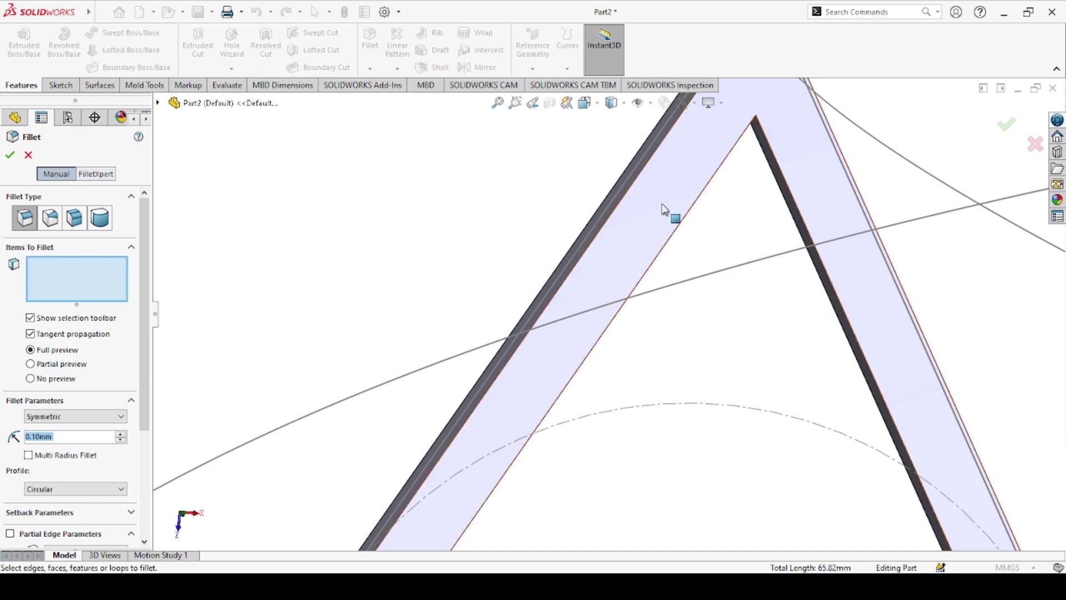
Fillet the front and back faces of the triangular frame with a 0.5 mm radius
left_click(664, 210)
middle_click_drag(671, 215, 695, 281)
left_click(613, 266)
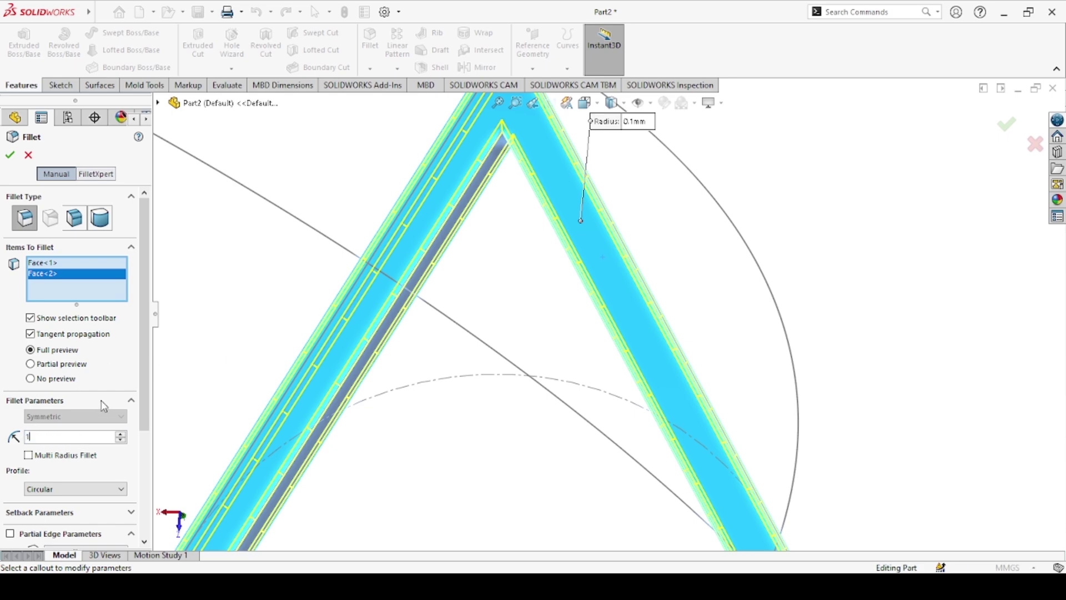
type("1")
key("Return")
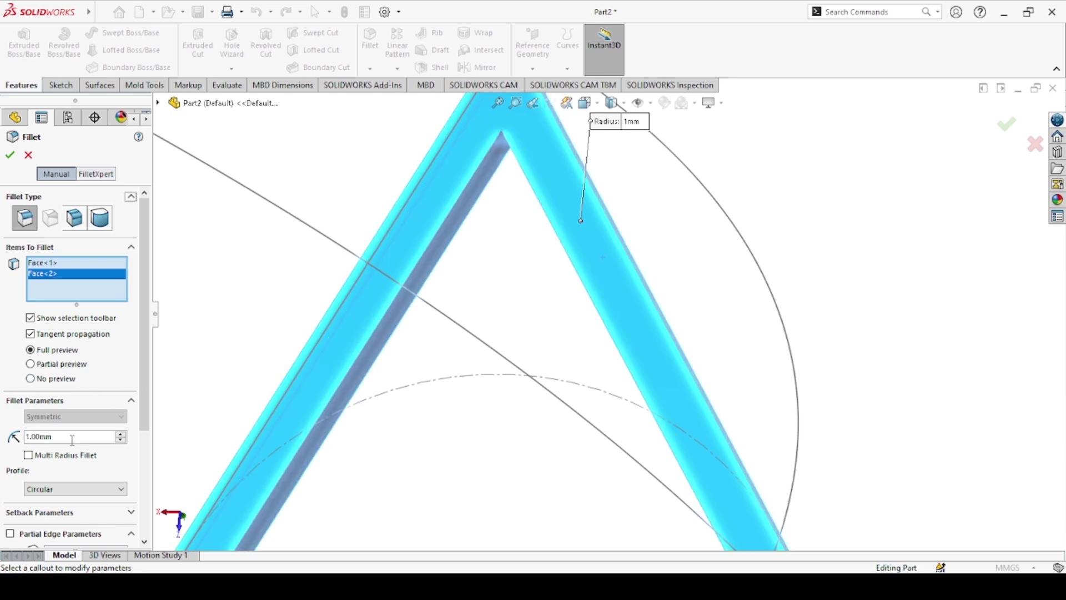
left_click_drag(71, 440, 2, 452)
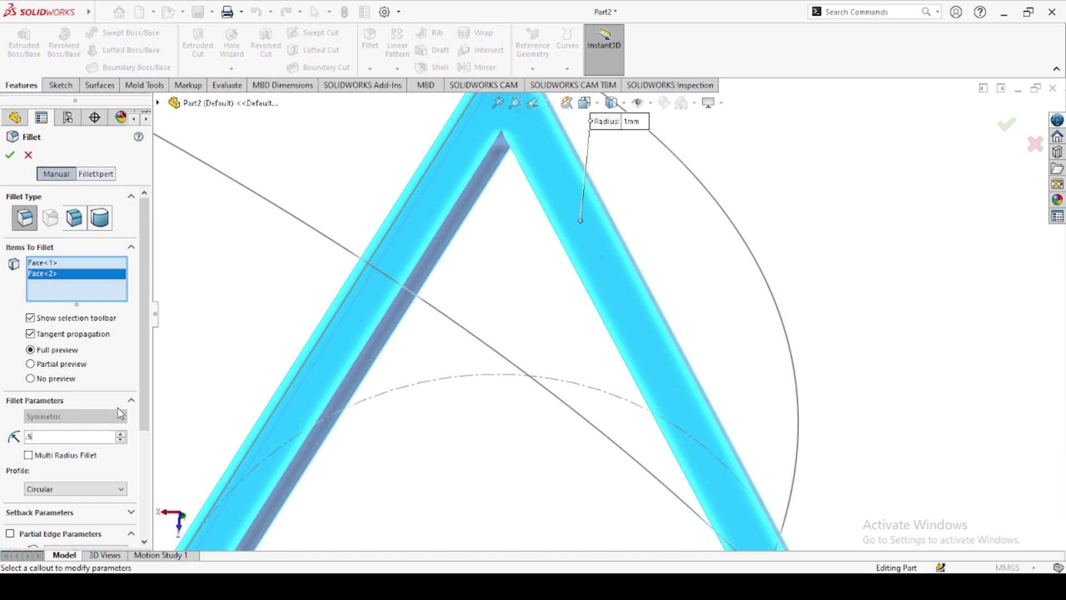
key("Return")
scroll(288, 358, "up", 2)
middle_click_drag(333, 341, 263, 392)
left_click(11, 155)
Sketch a circle about 0.91 mm in diameter on the Top Plane, centred on the frame's lower-left outer corner
scroll(312, 311, "up", 3)
middle_click_drag(491, 342, 482, 378)
scroll(486, 361, "up", 3)
middle_click_drag(590, 383, 609, 288)
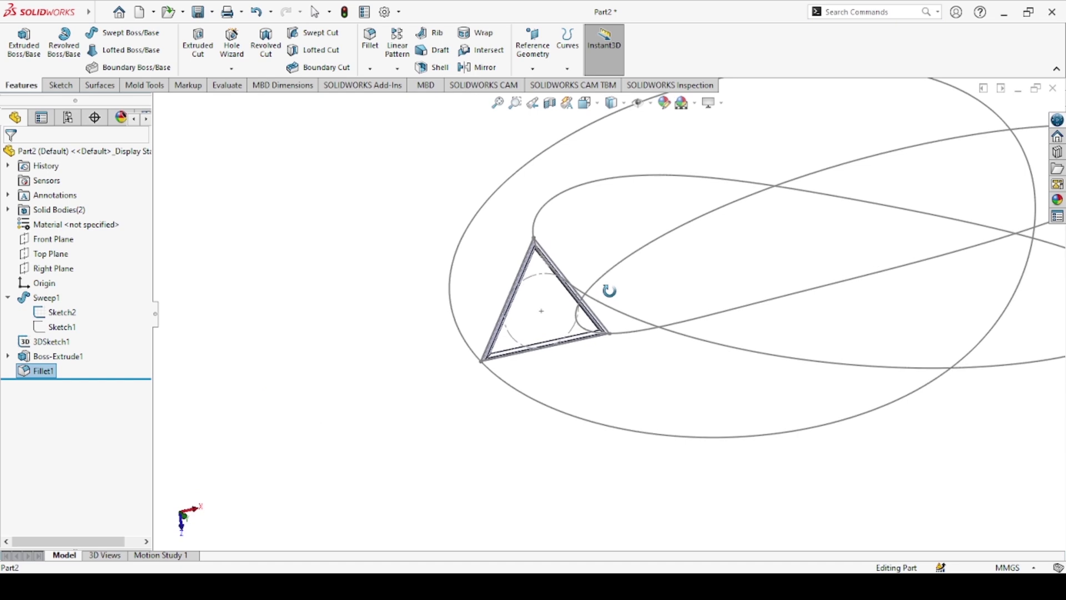
left_click(60, 253)
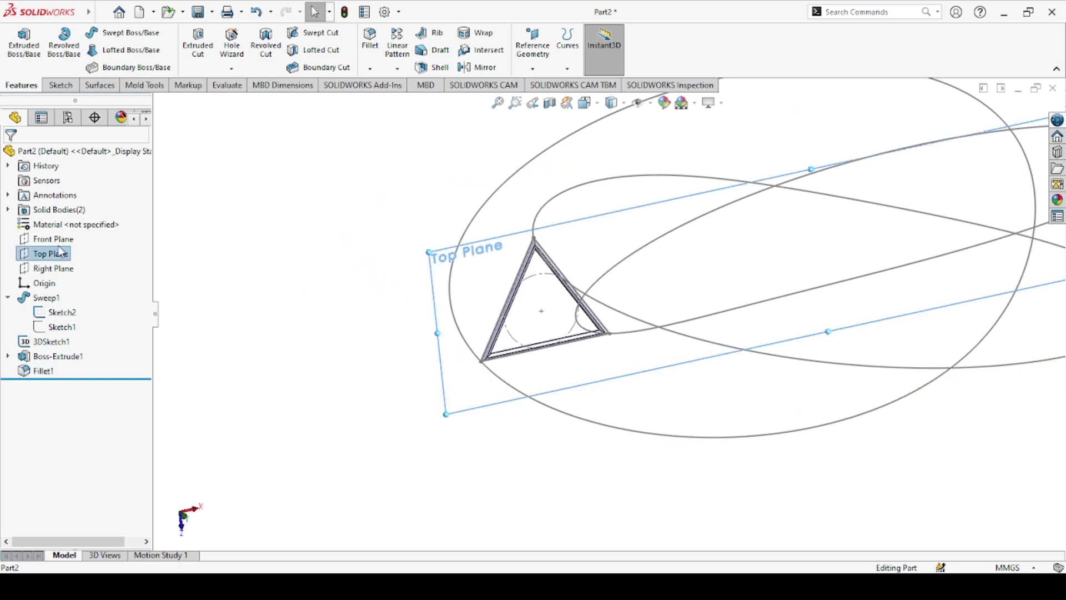
left_click(67, 239)
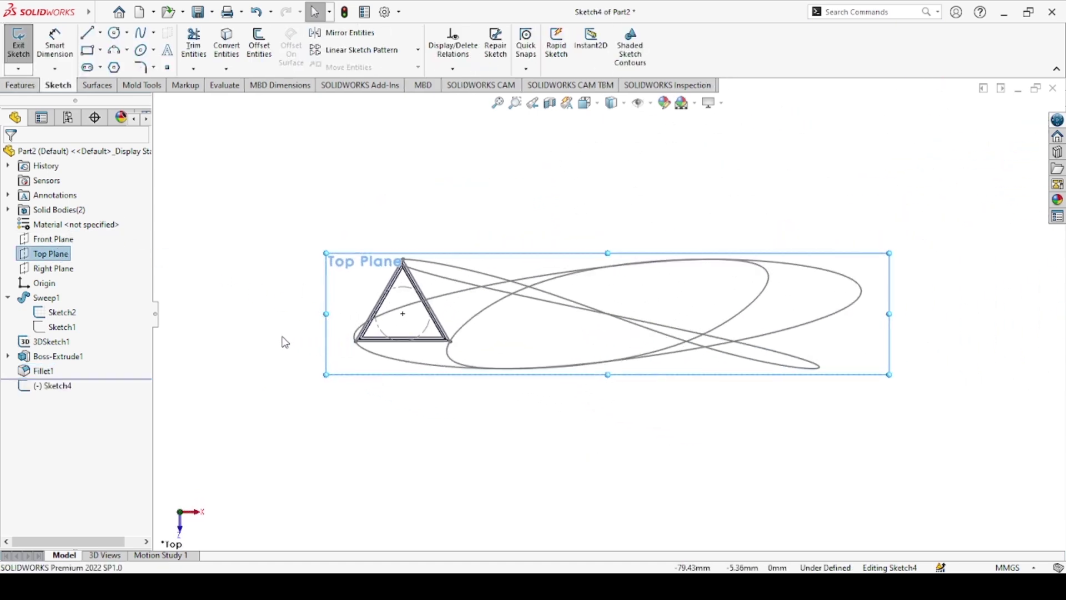
scroll(349, 338, "down", 10)
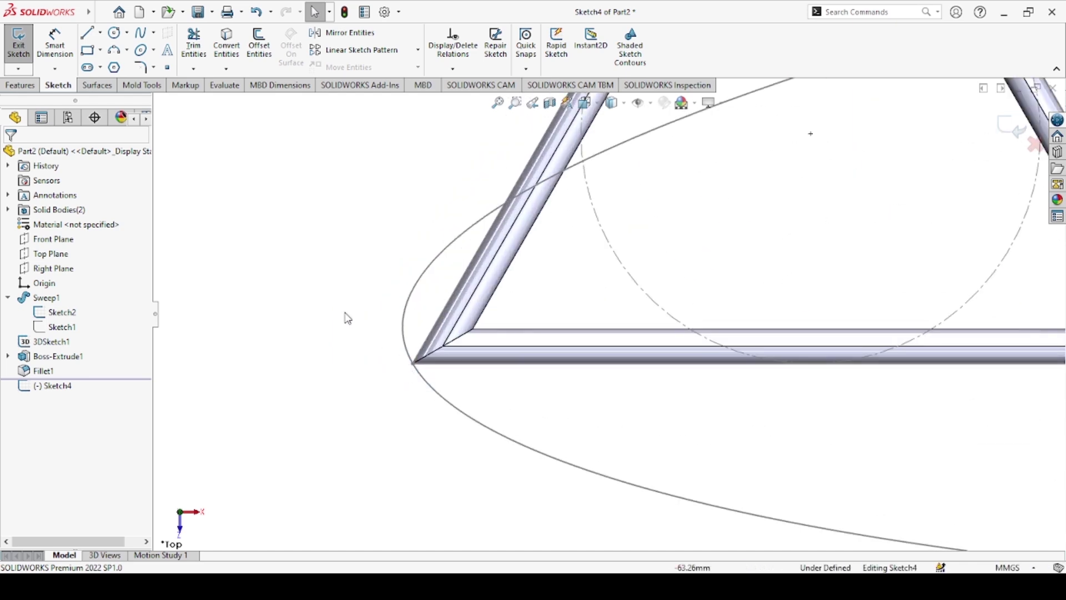
left_click(118, 35)
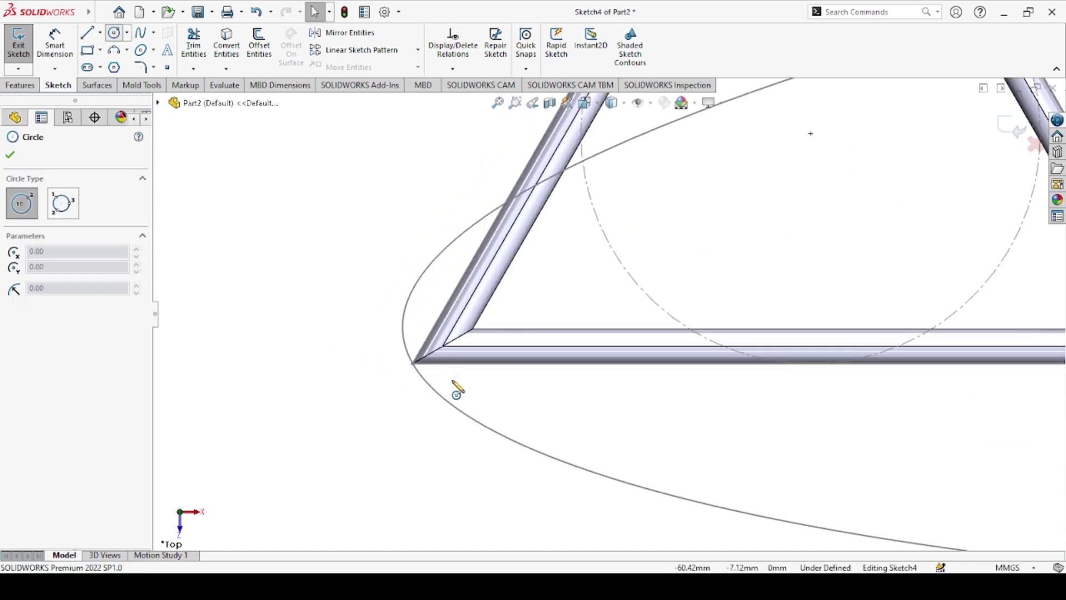
left_click(412, 363)
left_click(425, 374)
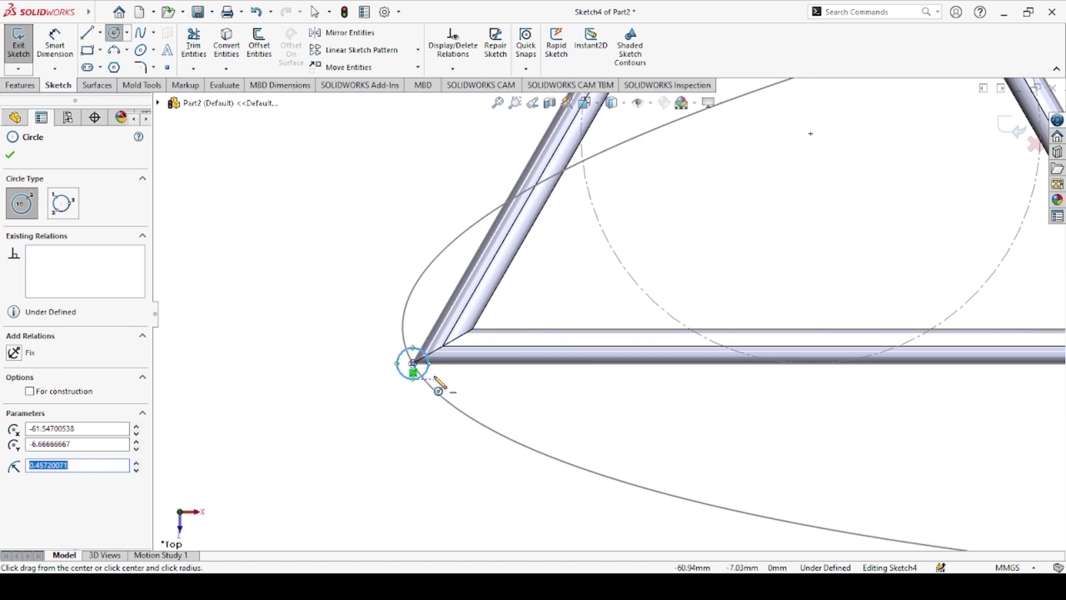
key("Escape")
Dimension the corner circle's diameter at 1 mm
left_click(55, 45)
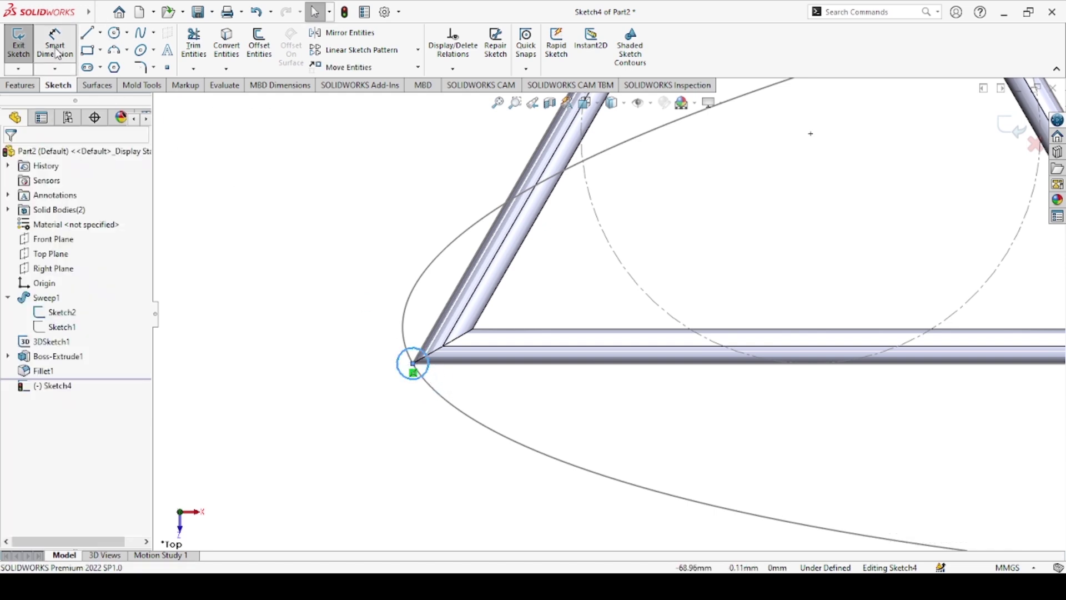
left_click(413, 361)
left_click(382, 369)
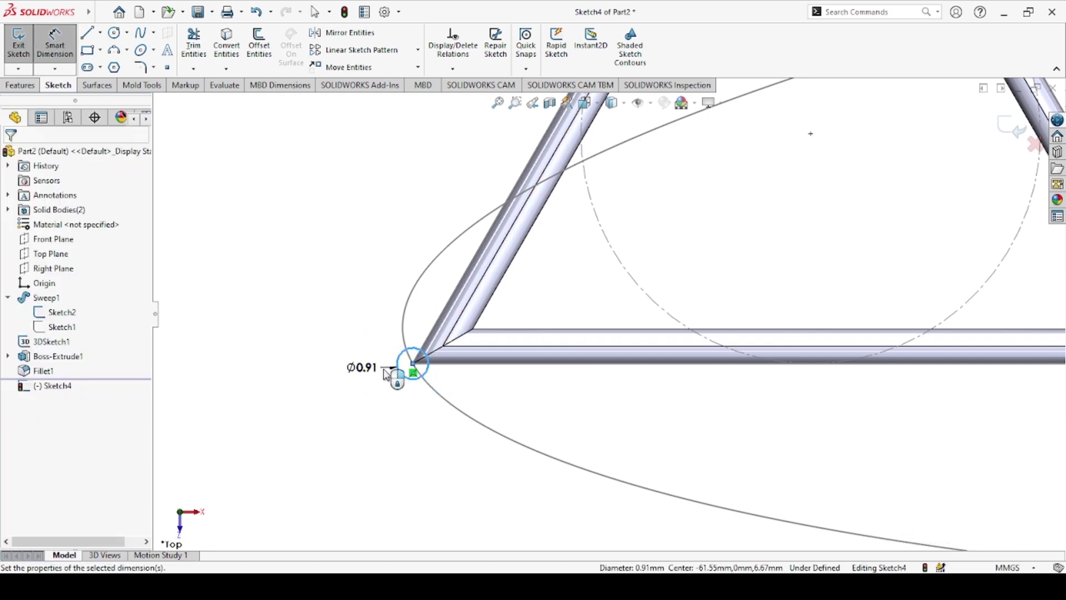
type("1")
key("Return")
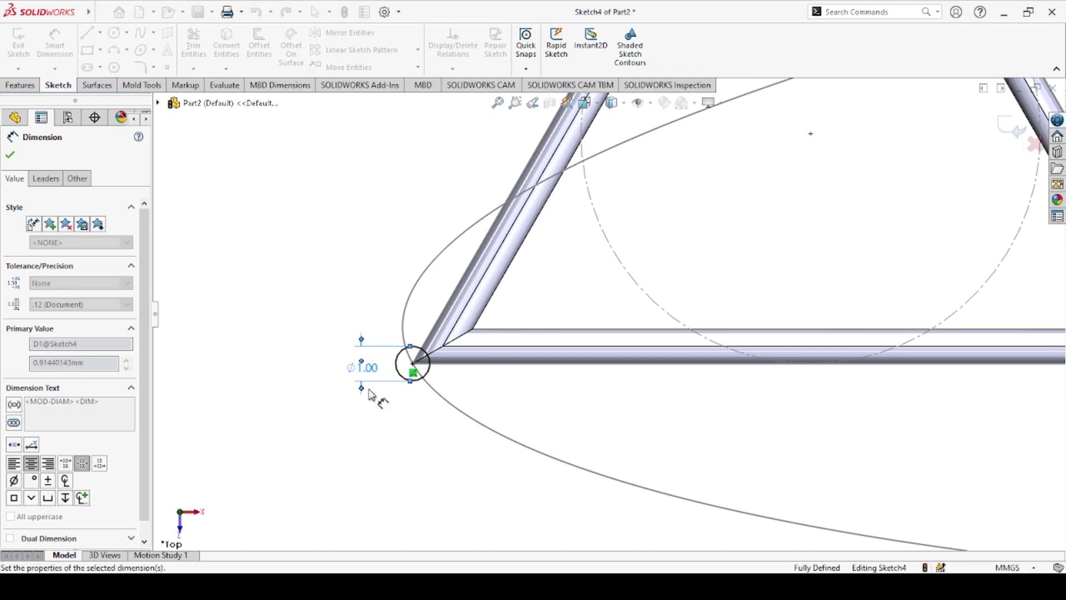
Try diameters of 2 mm and 5 mm for the corner circle
double_click(376, 370)
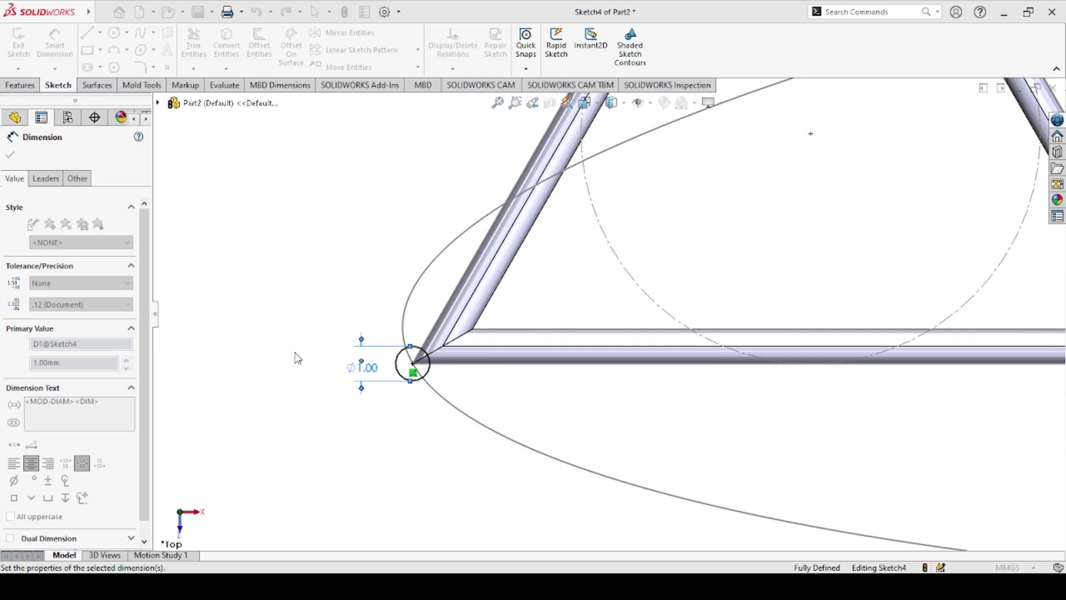
type("2")
key("Return")
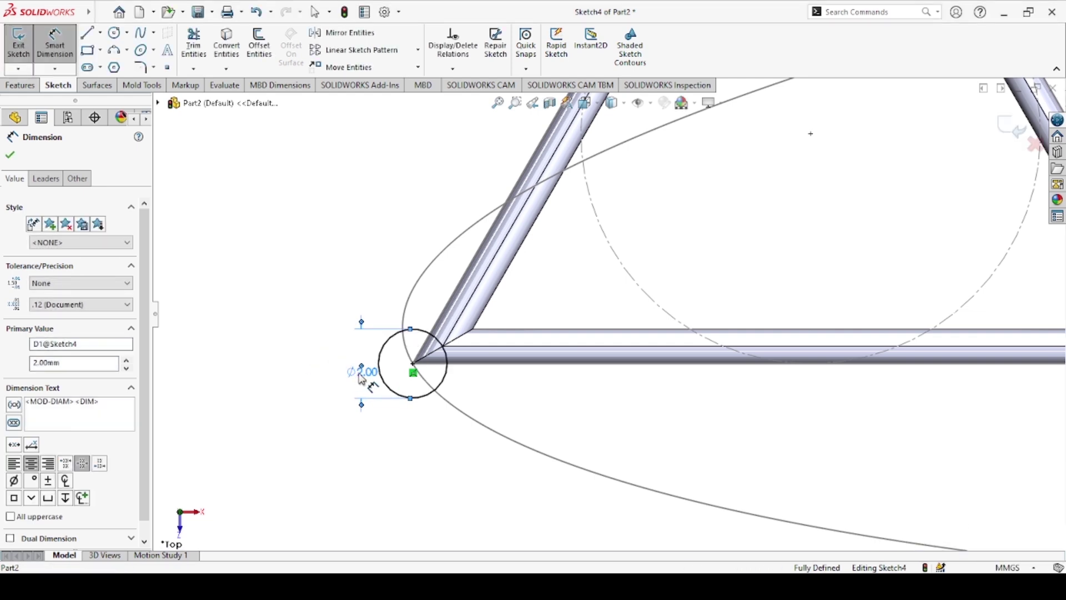
double_click(361, 372)
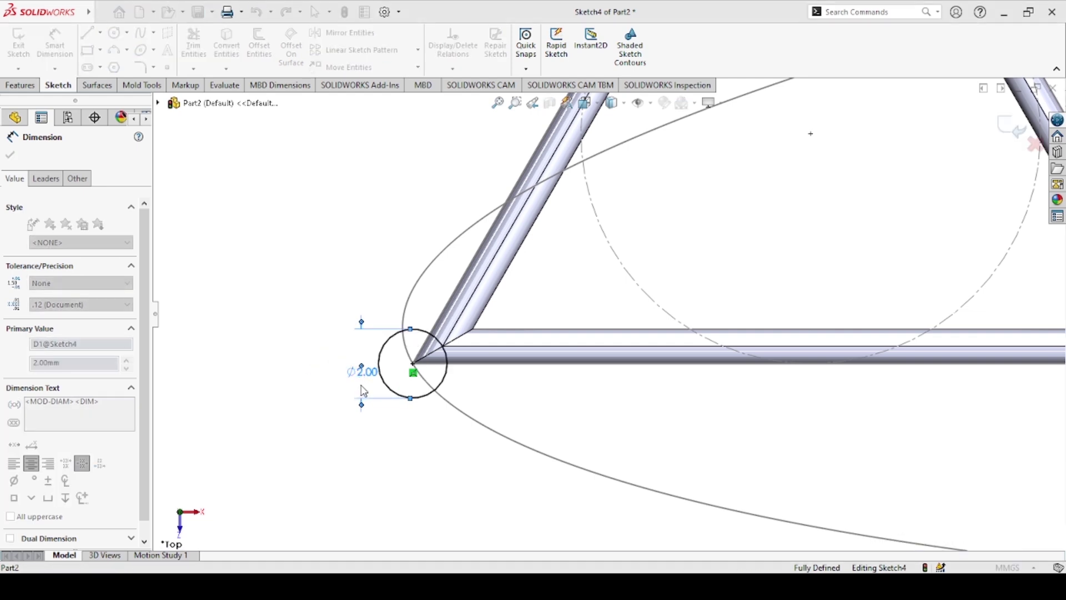
type("5")
key("Return")
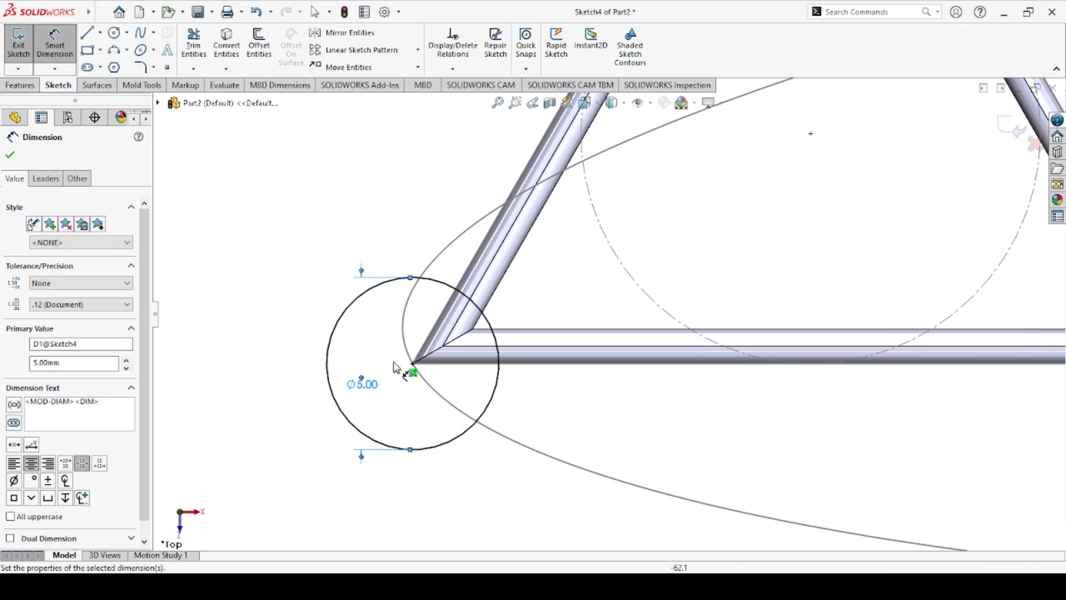
scroll(511, 350, "up", 4)
scroll(572, 333, "up", 1)
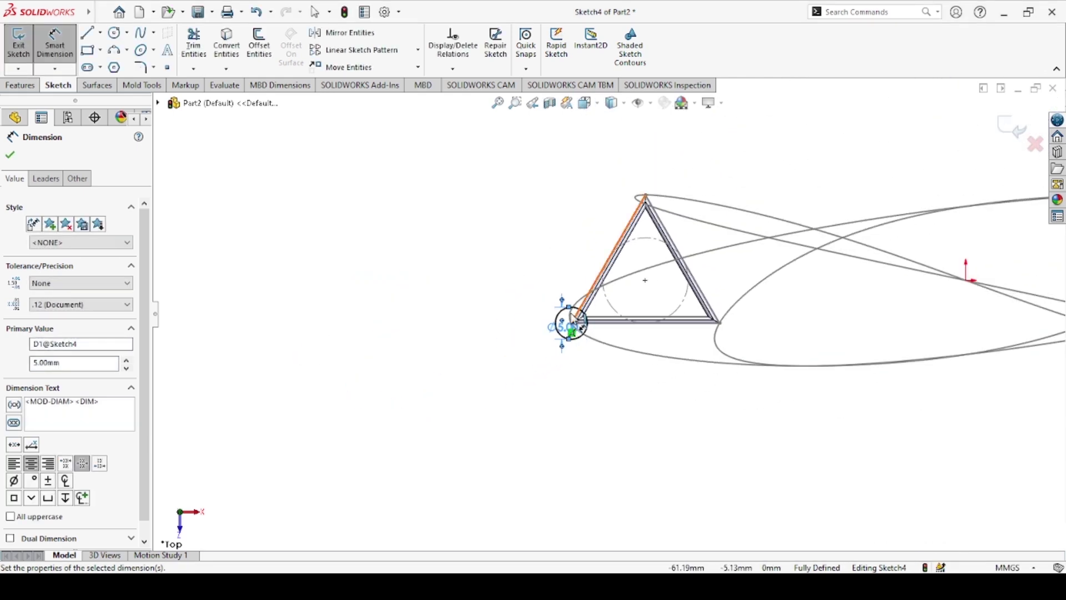
left_click(11, 155)
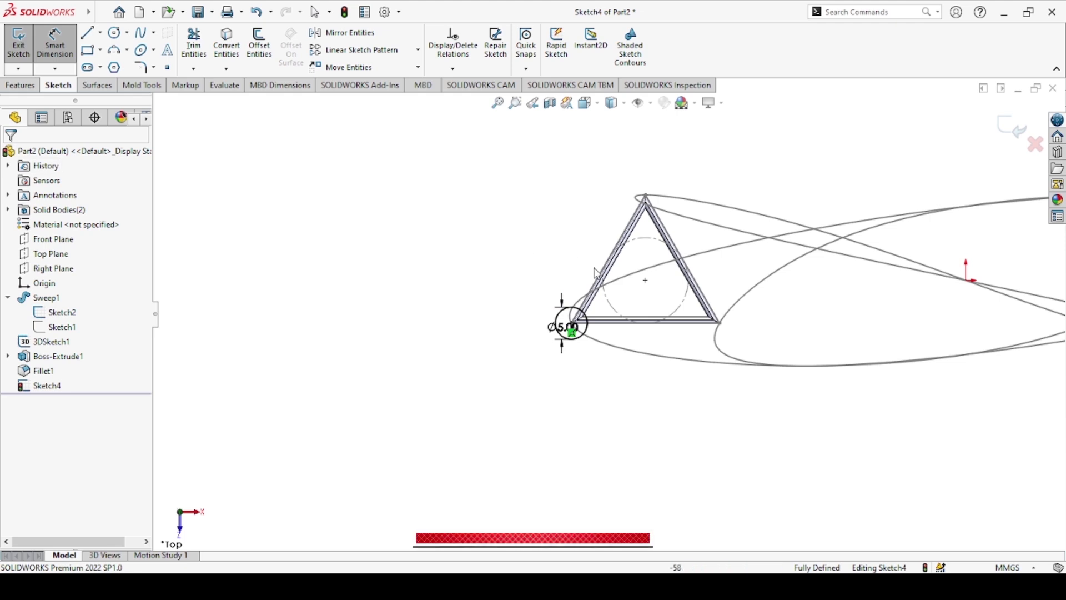
Set the corner circle's diameter to 3 mm and close the dimension's properties
scroll(589, 319, "down", 5)
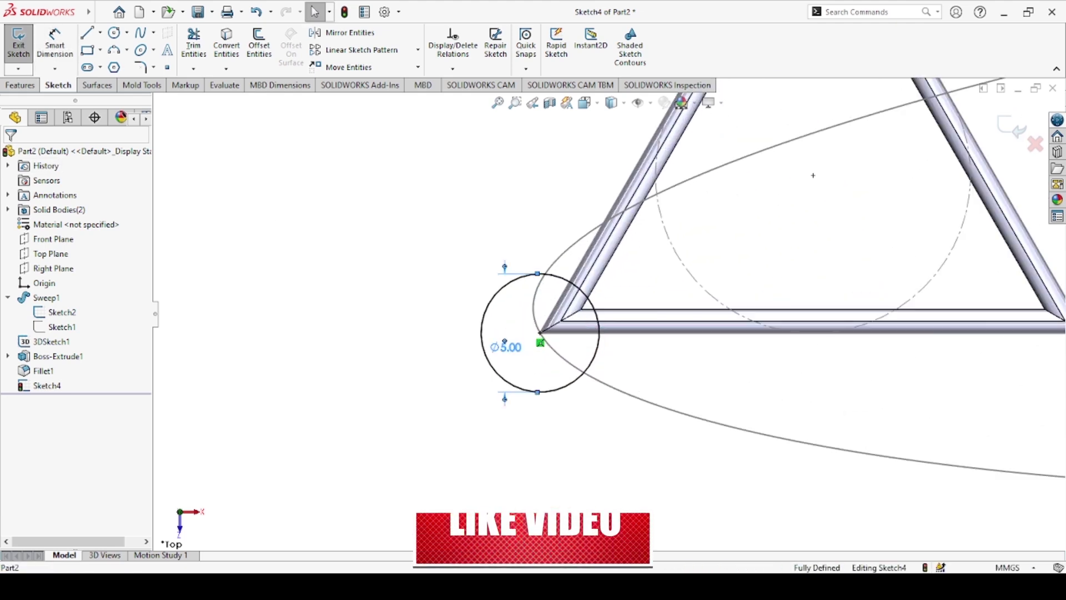
double_click(520, 347)
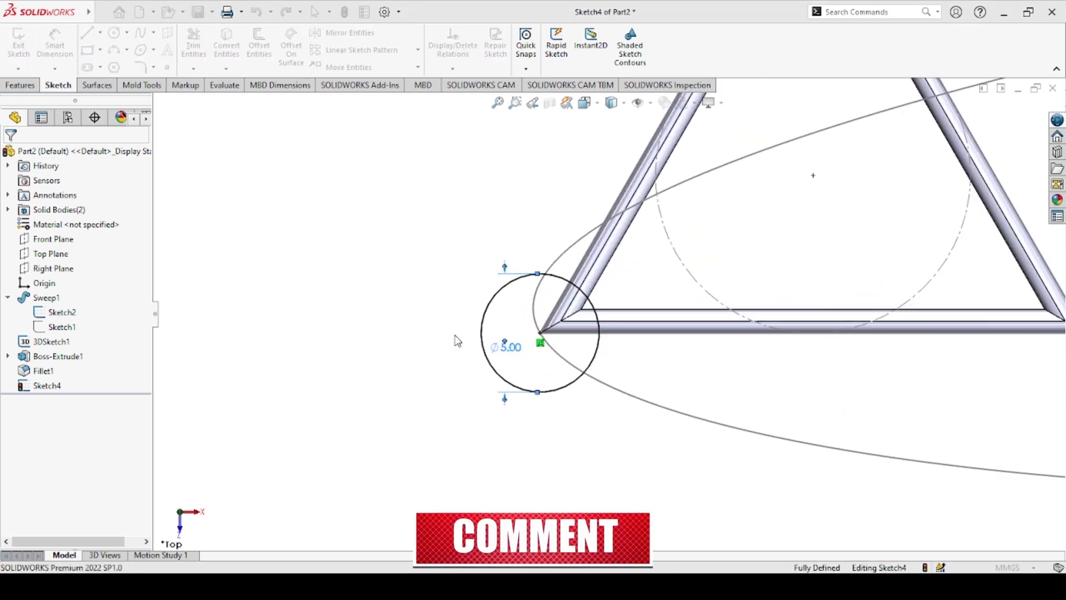
type("3")
key("Return")
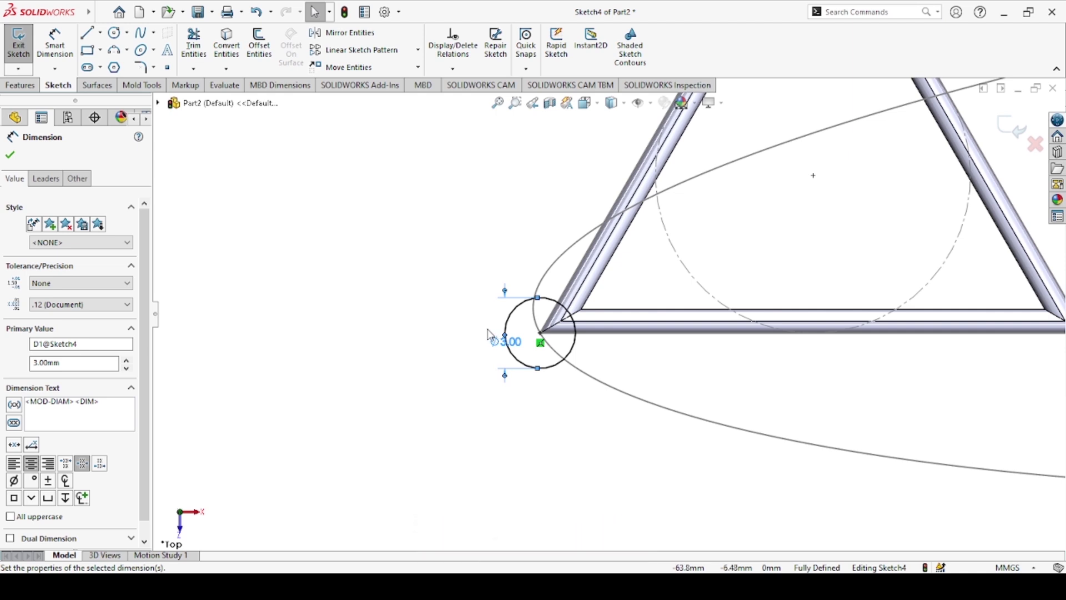
scroll(484, 401, "up", 3)
left_click(8, 156)
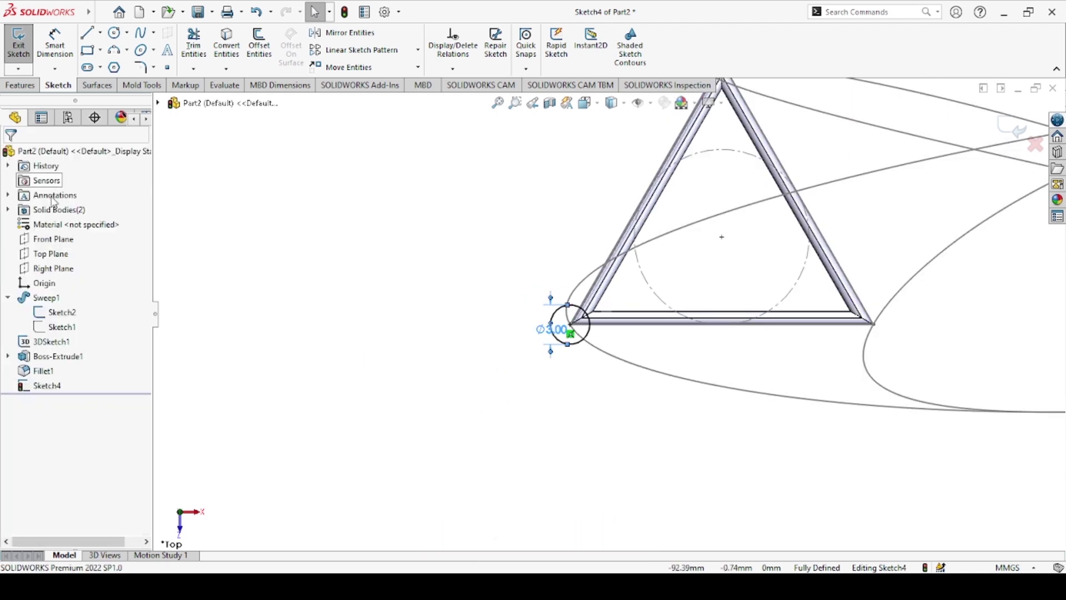
Sketch a circle about 1.59 mm in diameter on the Top Plane, centred on the frame's lower-right outer corner
left_click(51, 253)
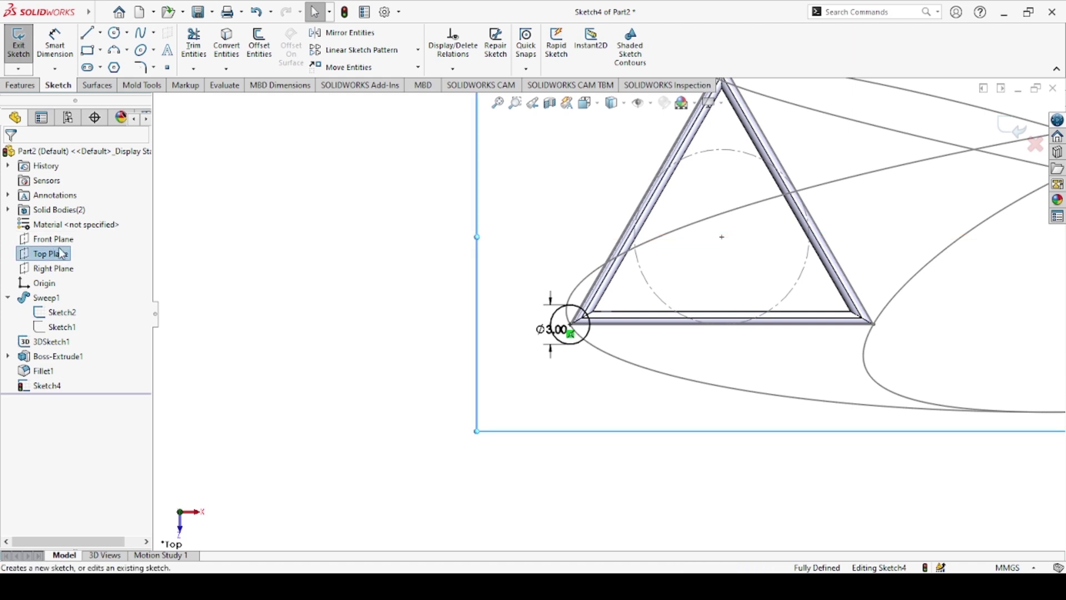
left_click(57, 252)
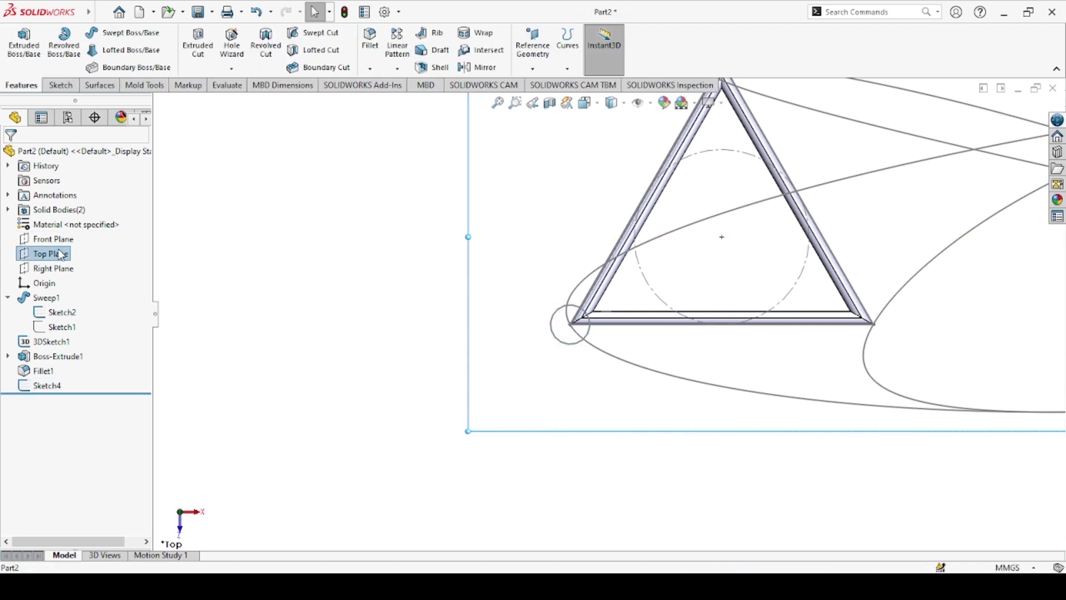
scroll(520, 348, "down", 5)
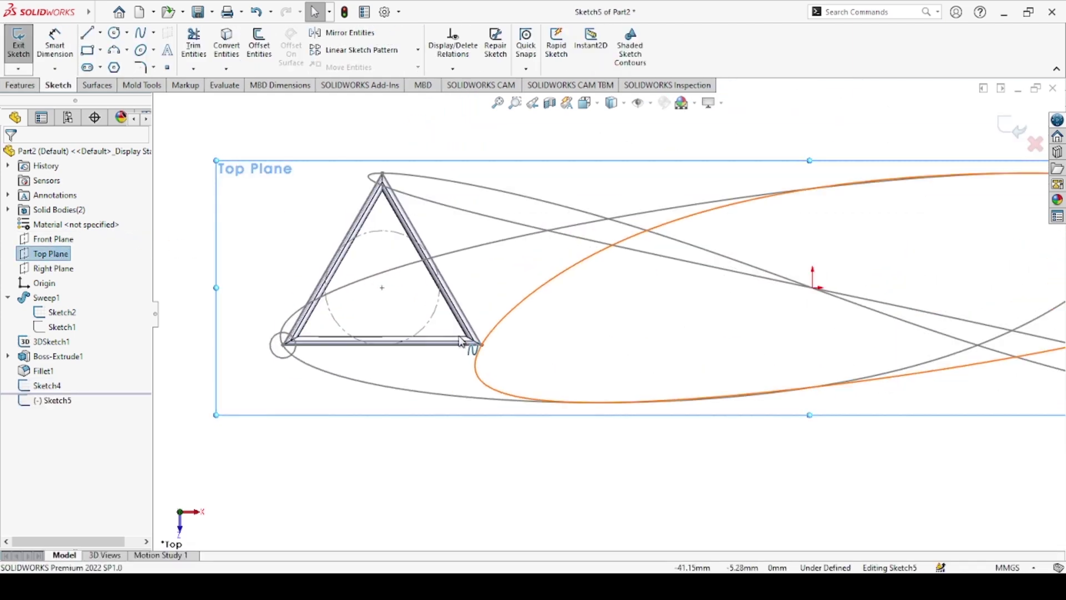
scroll(520, 348, "down", 2)
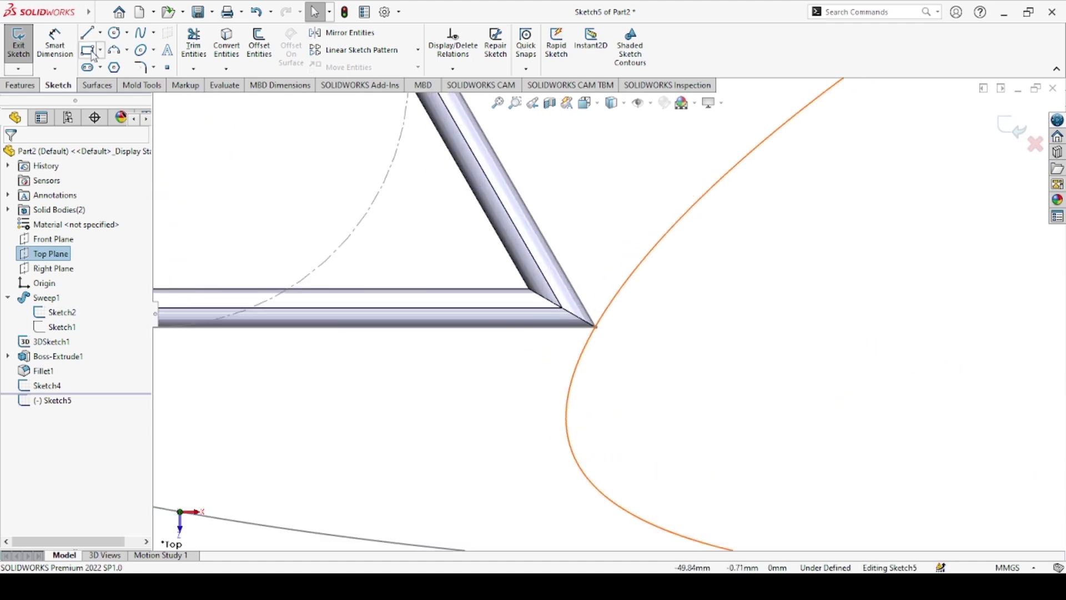
left_click(114, 33)
left_click(595, 328)
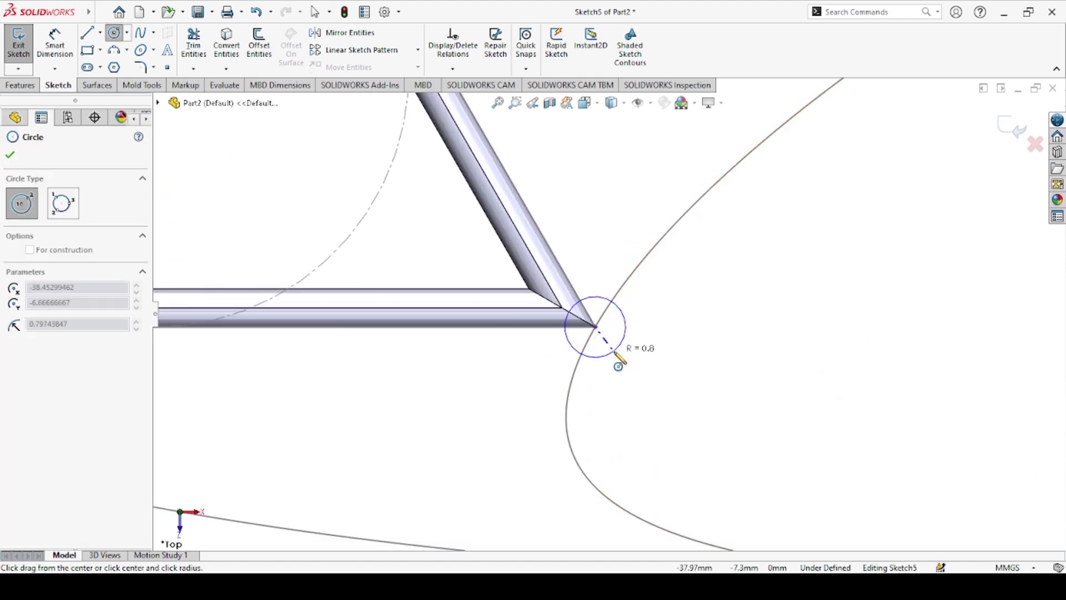
left_click(616, 354)
scroll(642, 362, "up", 3)
key("Escape")
Dimension the lower-right corner circle's diameter at 3 mm and exit the sketch
left_click(55, 45)
left_click(614, 329)
left_click(657, 331)
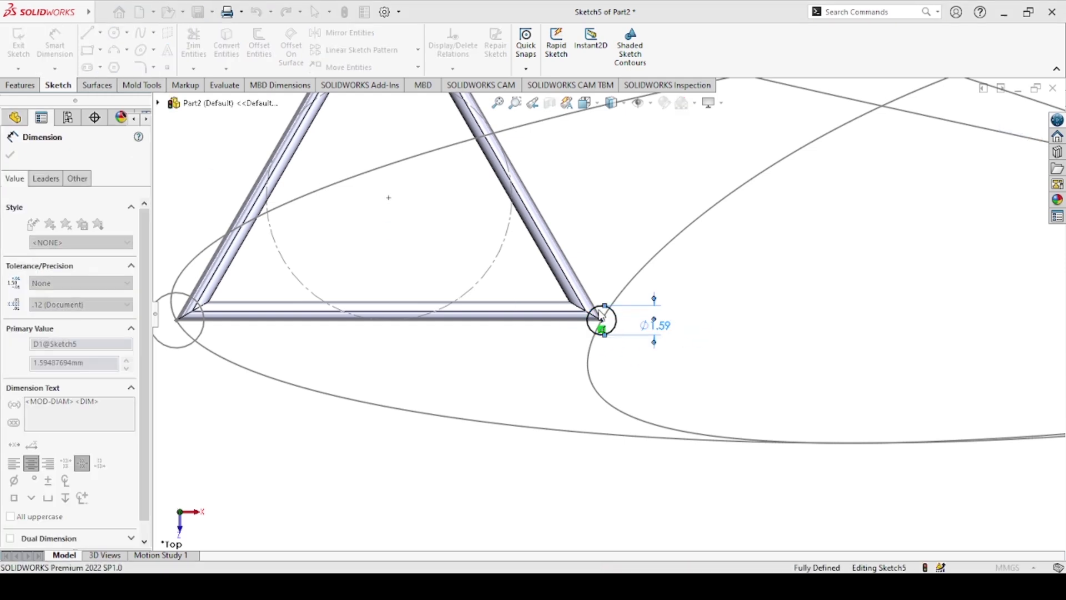
type("3")
key("Return")
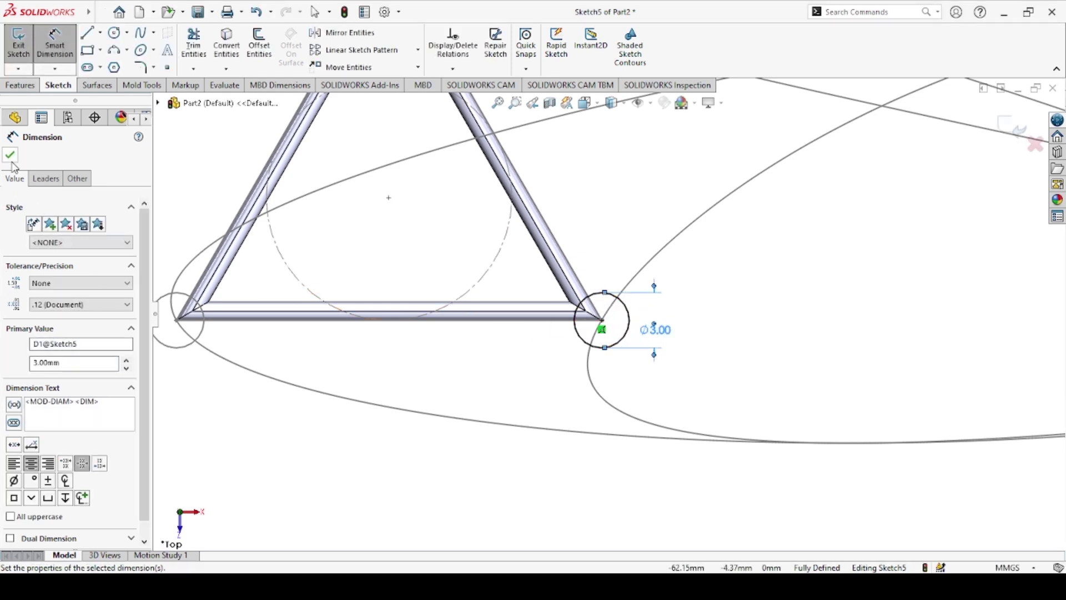
left_click(10, 156)
scroll(605, 318, "up", 4)
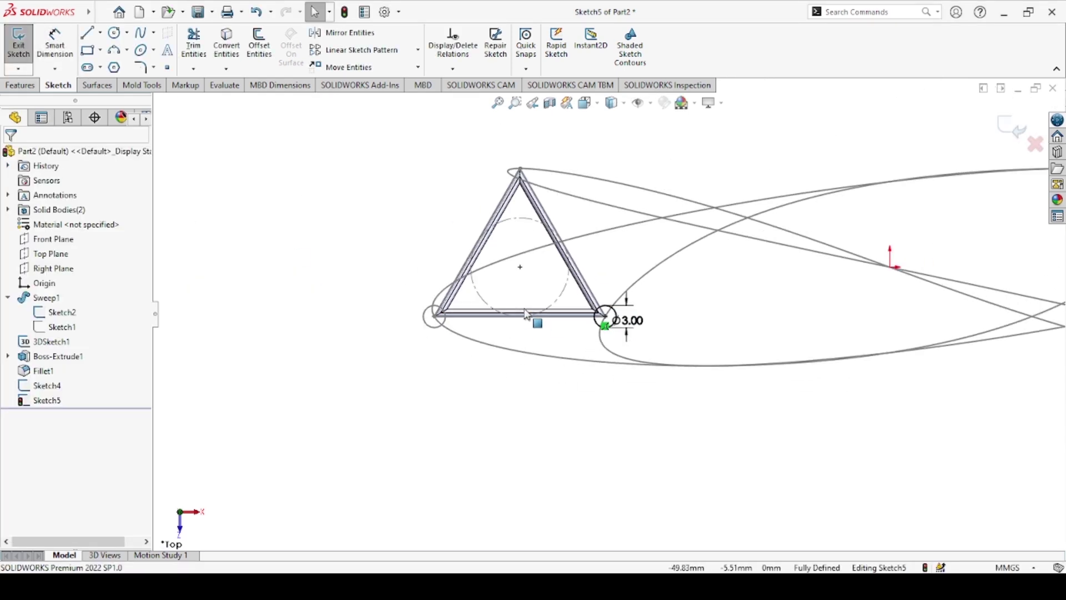
left_click(1004, 123)
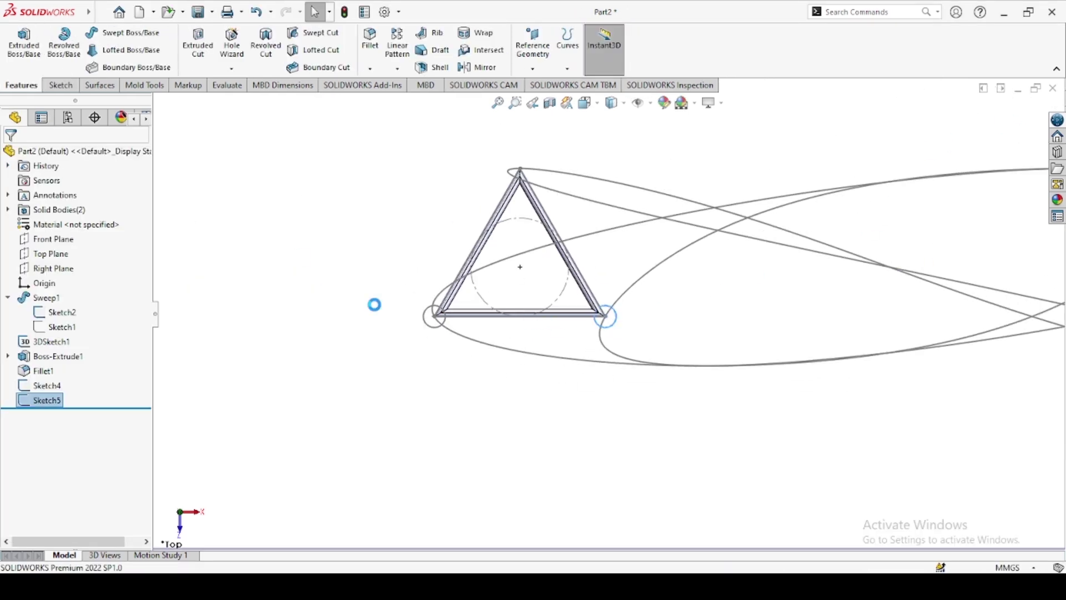
Sketch a circle about 1.85 mm in diameter on the Top Plane, centred on the triangular frame's upper outer corner
left_click(62, 253)
left_click(65, 233)
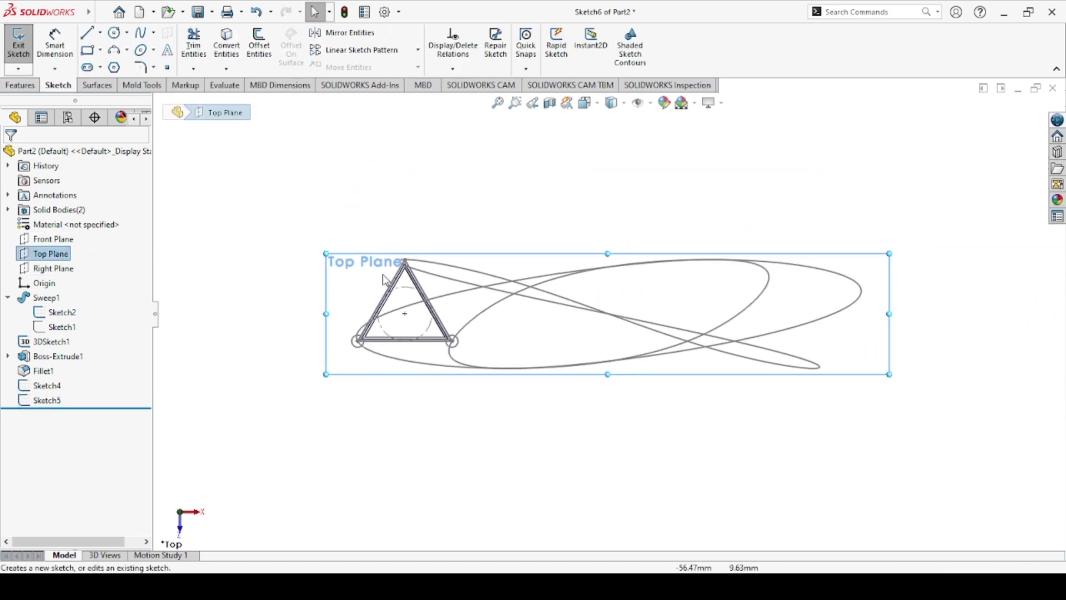
left_click(405, 209)
scroll(415, 249, "down", 5)
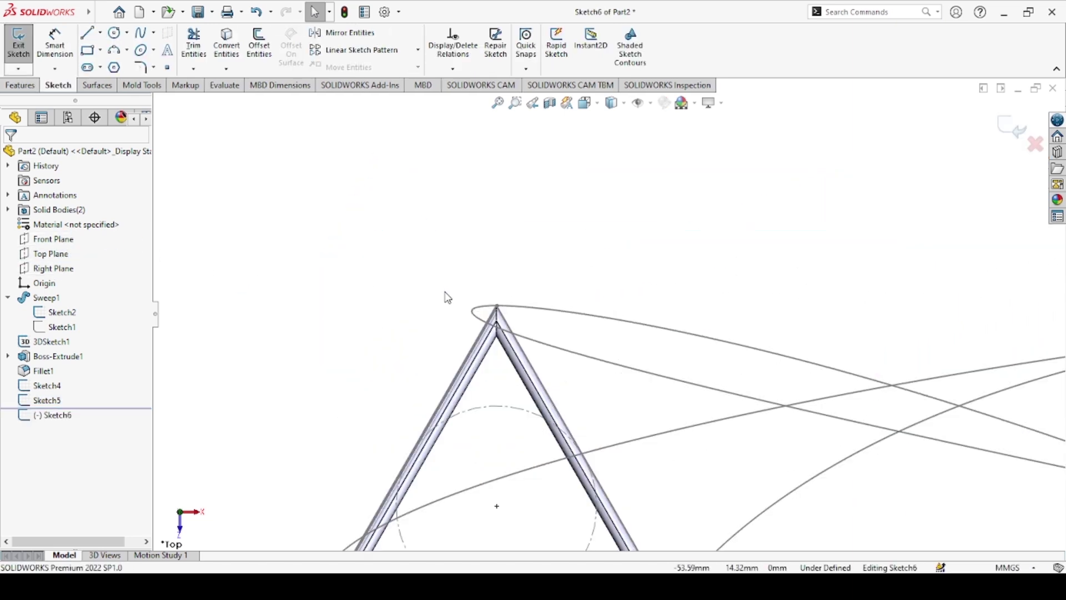
left_click(114, 33)
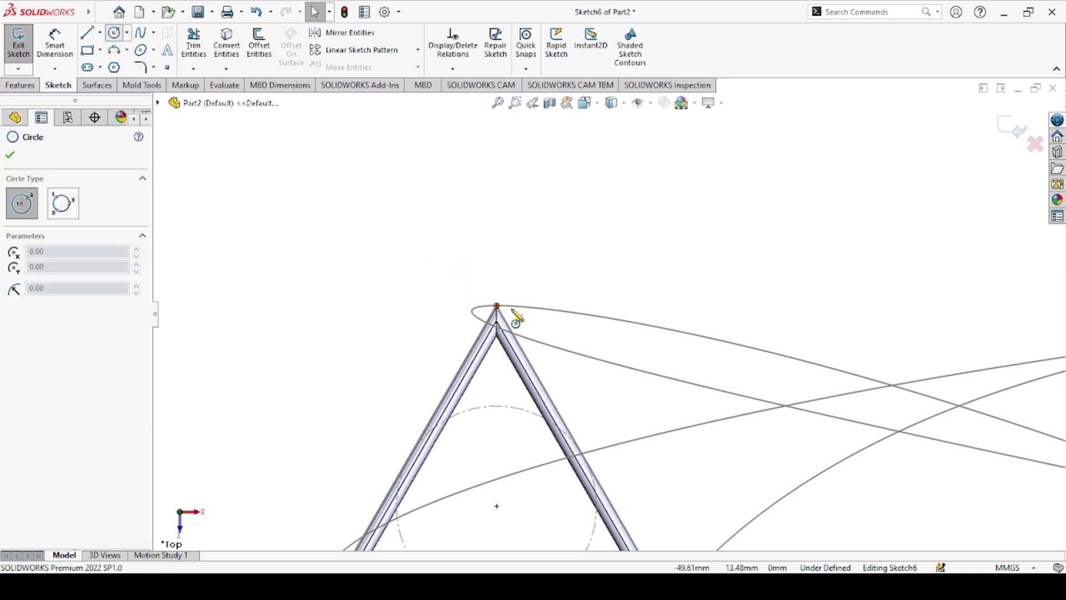
left_click(497, 305)
left_click(503, 317)
key("Escape")
Dimension the upper corner circle's diameter at 3 mm
left_click(55, 44)
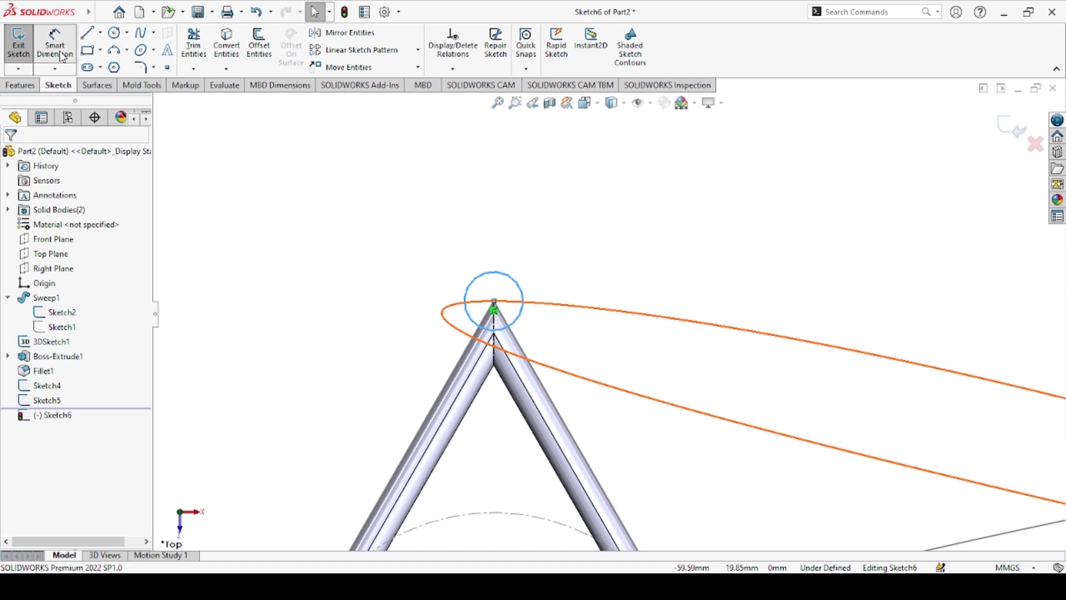
left_click(514, 286)
left_click(500, 236)
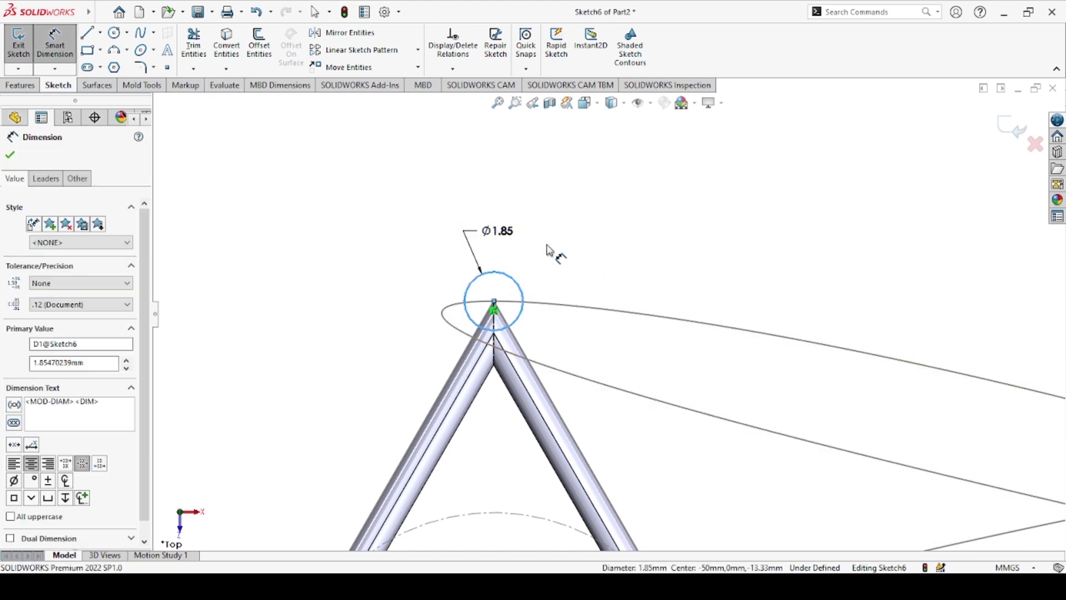
type("3")
key("Return")
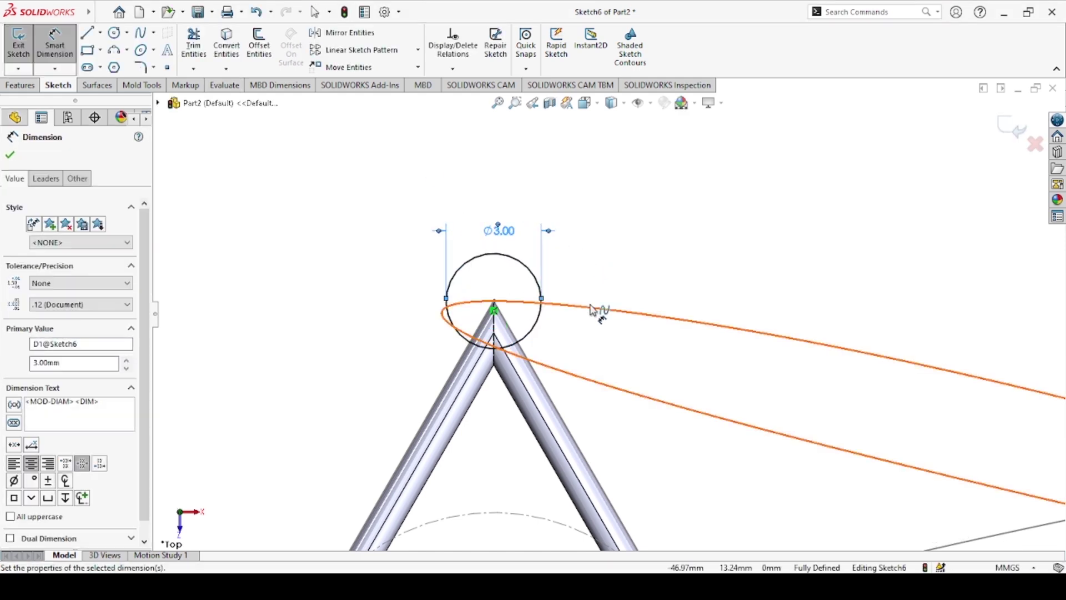
scroll(597, 314, "up", 3)
left_click(11, 158)
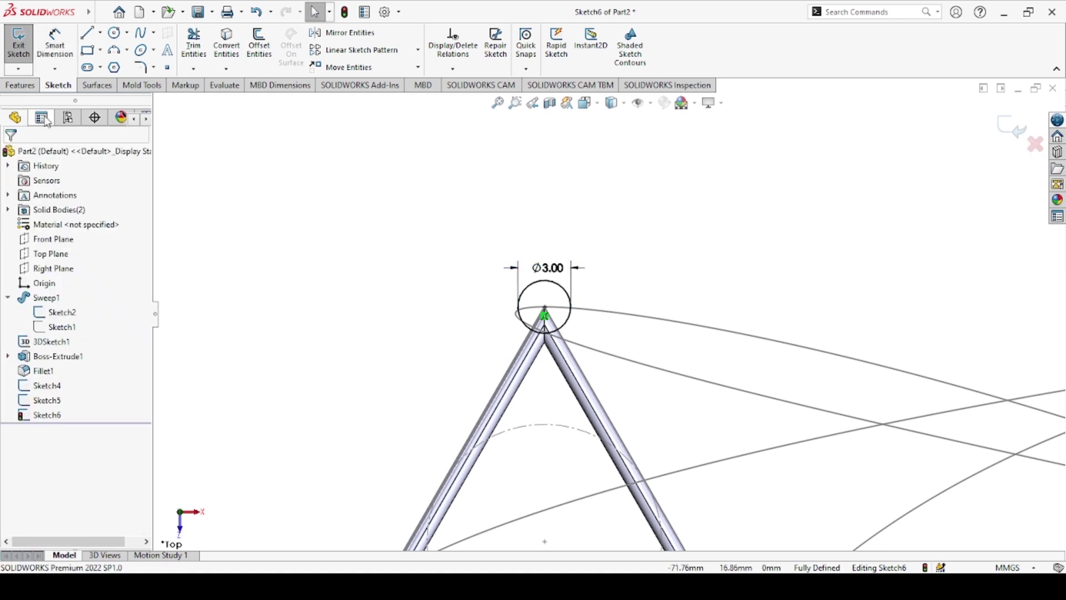
Sweep the upper corner circle along the closed edge curve that passes through the frame's upper corner
left_click(23, 85)
left_click(129, 32)
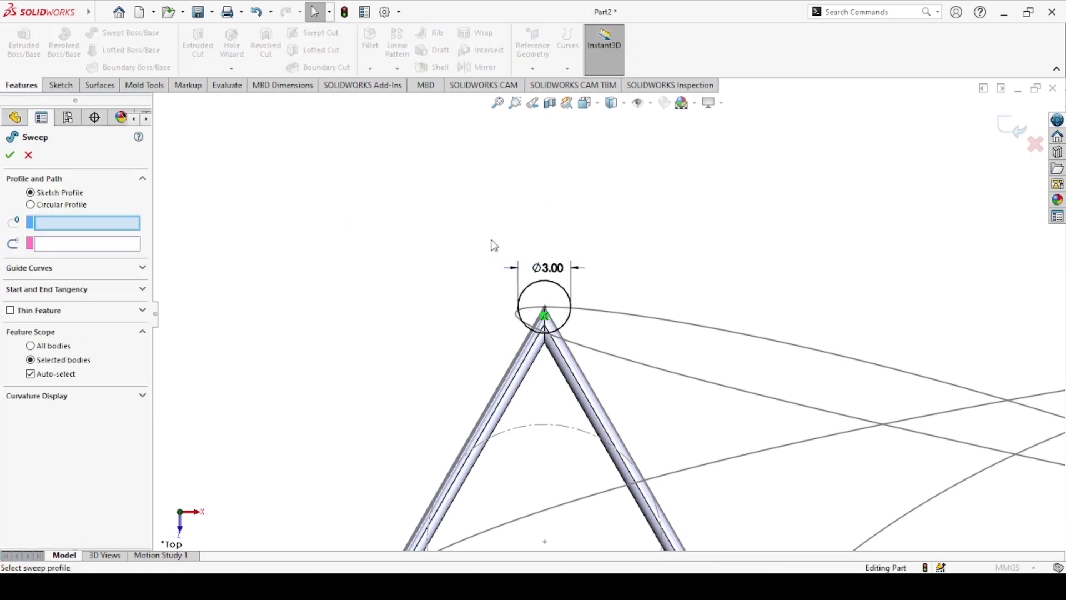
left_click(552, 285)
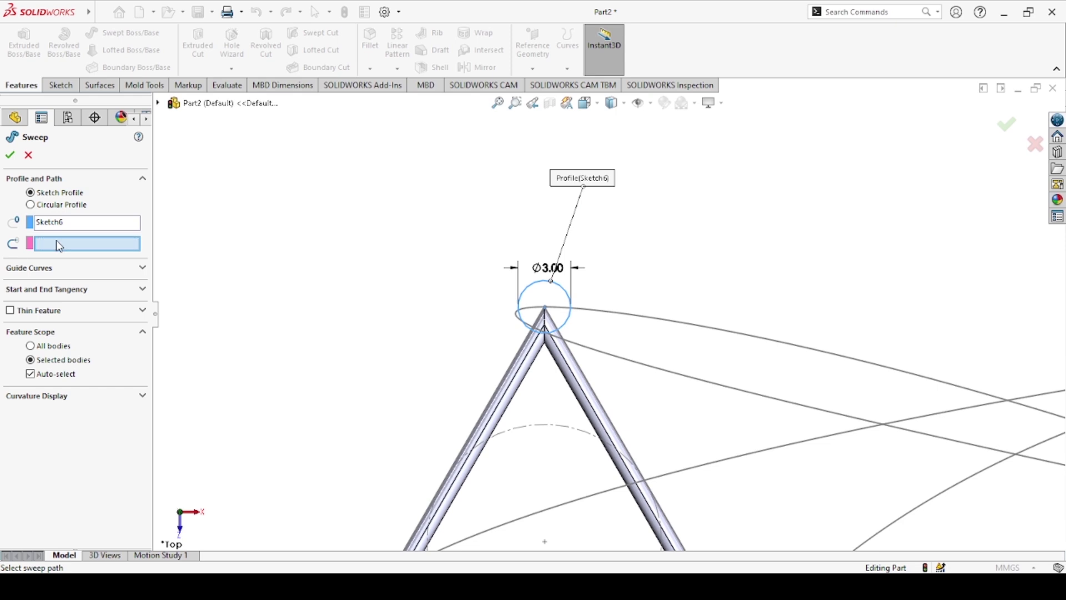
left_click(595, 312)
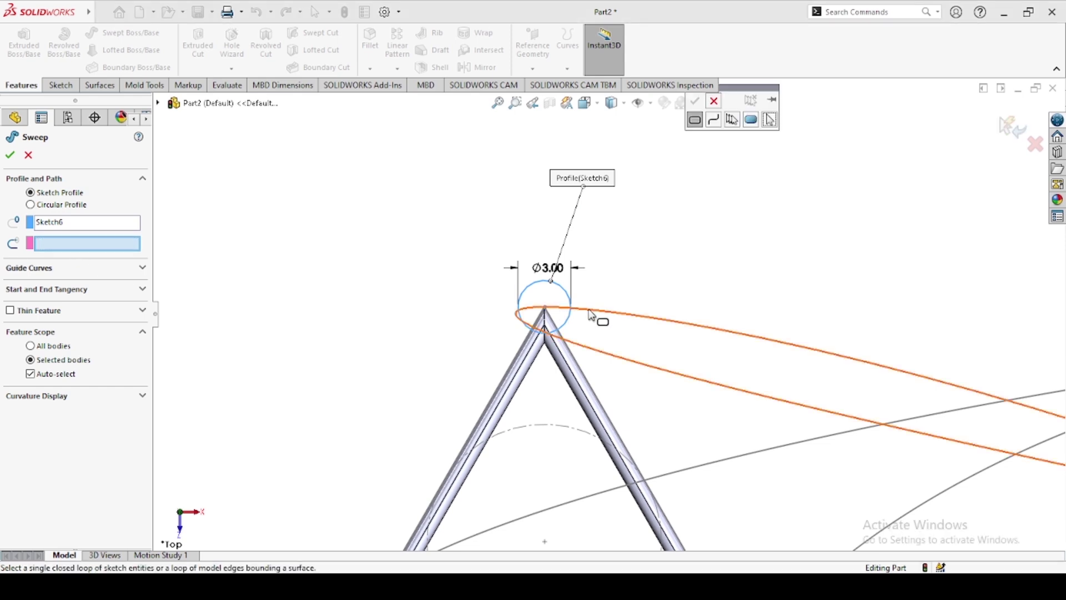
scroll(659, 294, "down", 5)
scroll(657, 294, "down", 2)
middle_click_drag(686, 312, 673, 369)
scroll(722, 355, "up", 5)
left_click(9, 156)
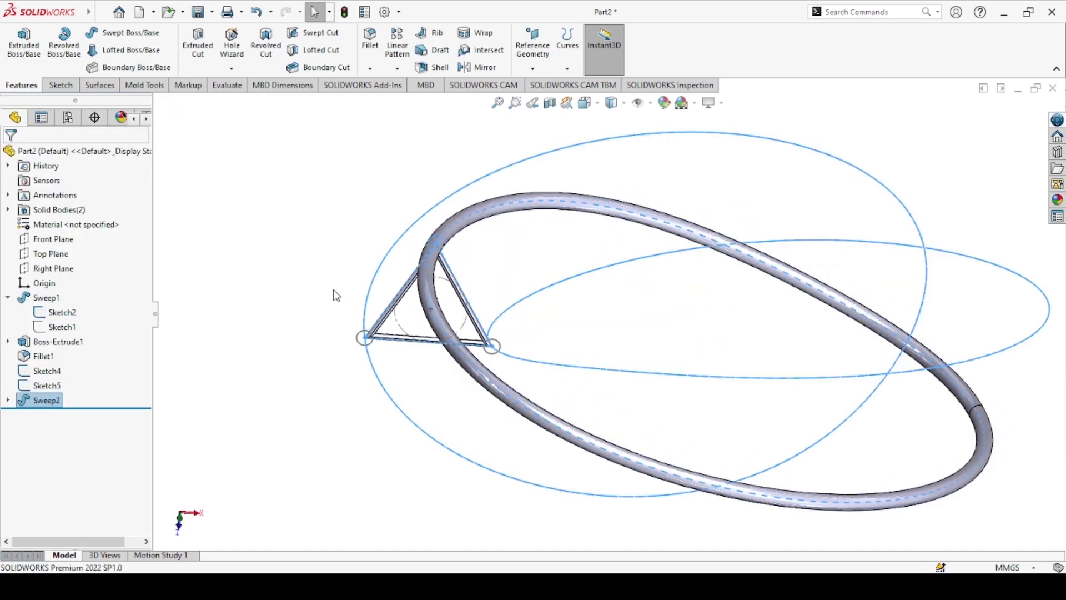
Show the new sweep's circle profile sketch and its 3D path sketch again
left_click(8, 400)
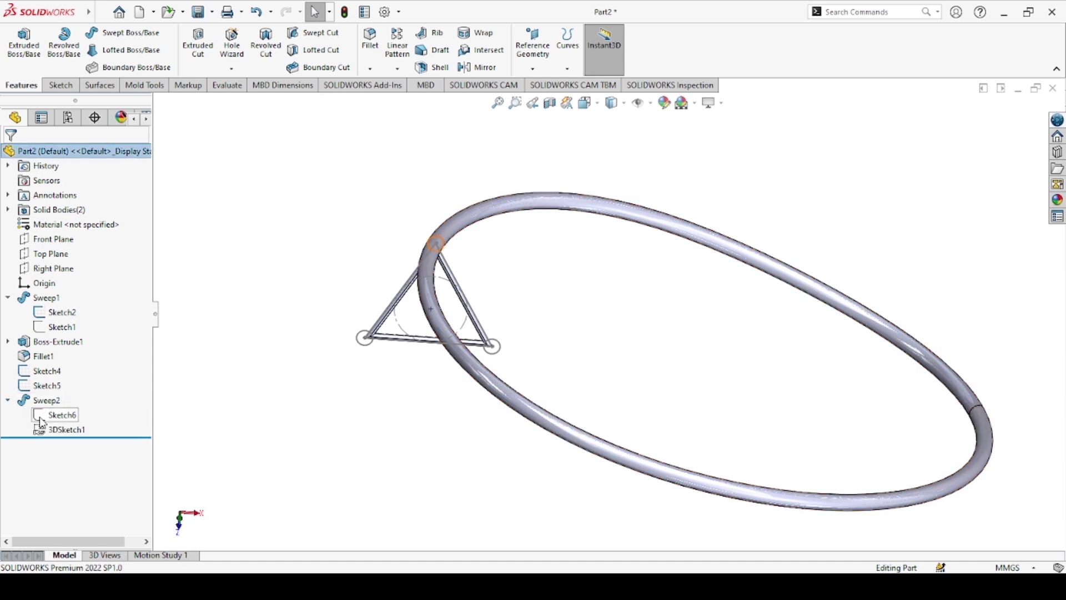
left_click(50, 417)
left_click(61, 395)
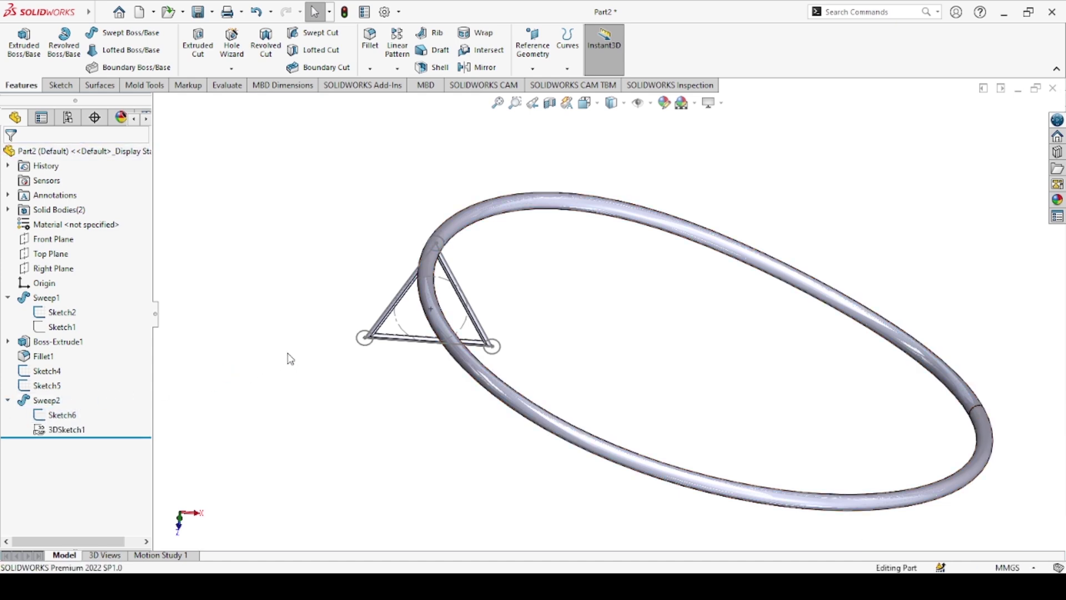
left_click(60, 430)
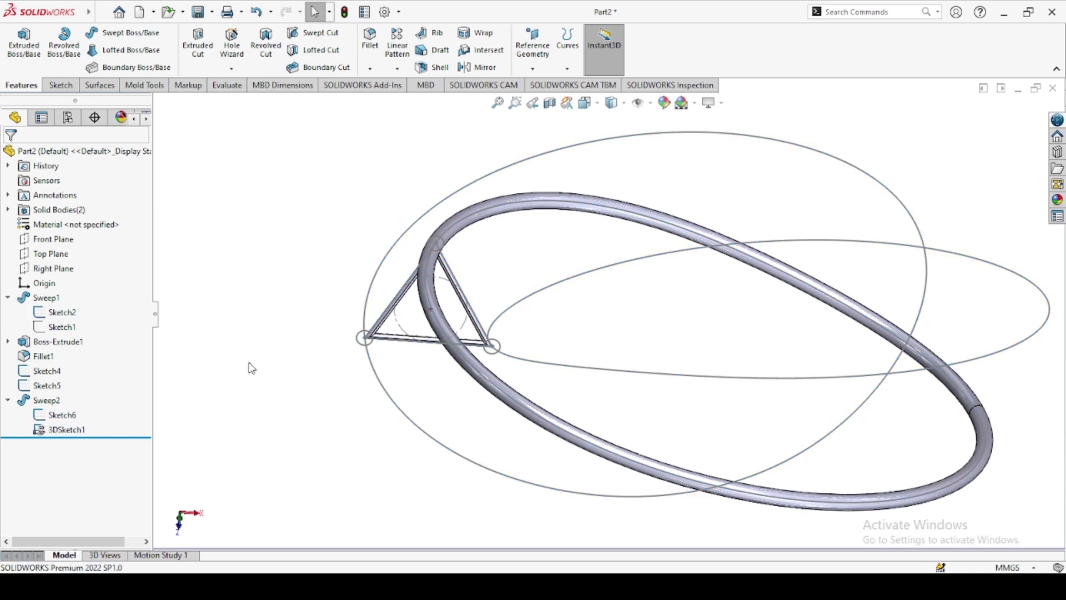
scroll(417, 373, "up", 2)
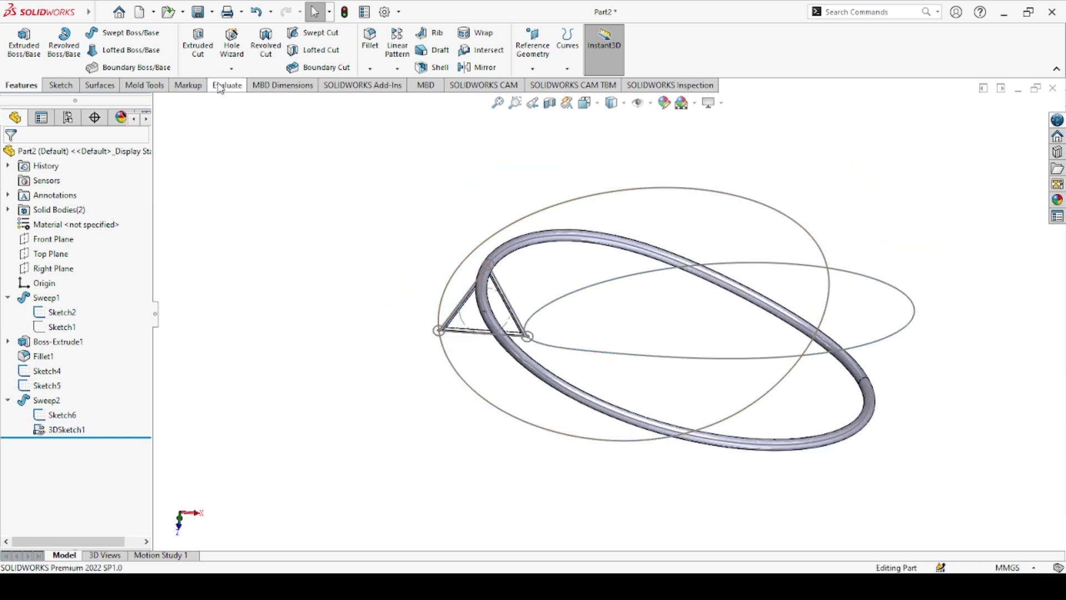
Sweep the lower-left corner circle along the closed 3D sketch loop passing through that corner
left_click(129, 33)
scroll(460, 336, "down", 5)
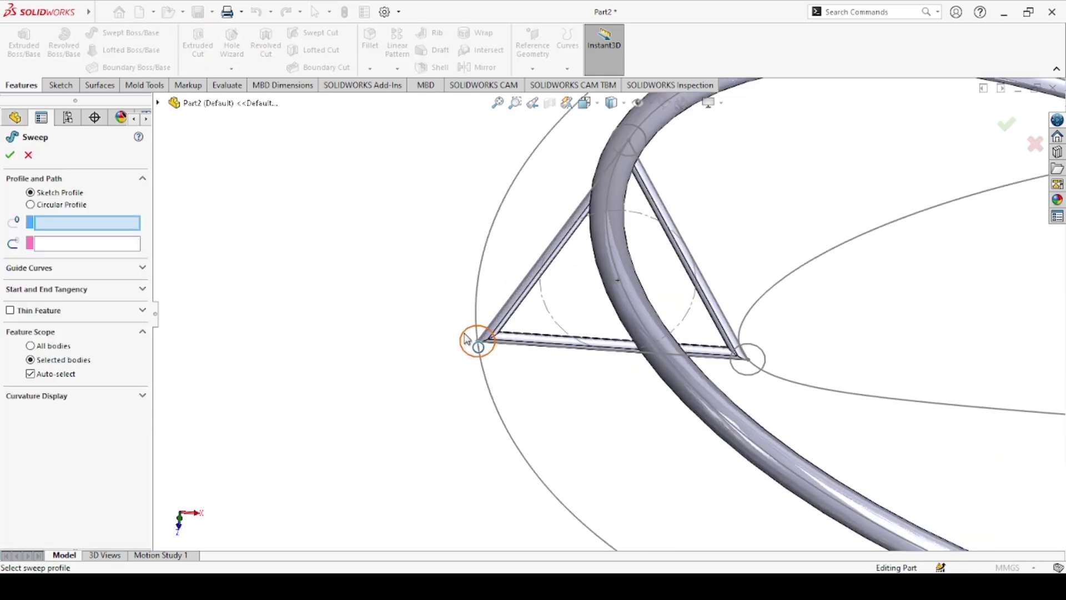
left_click(466, 340)
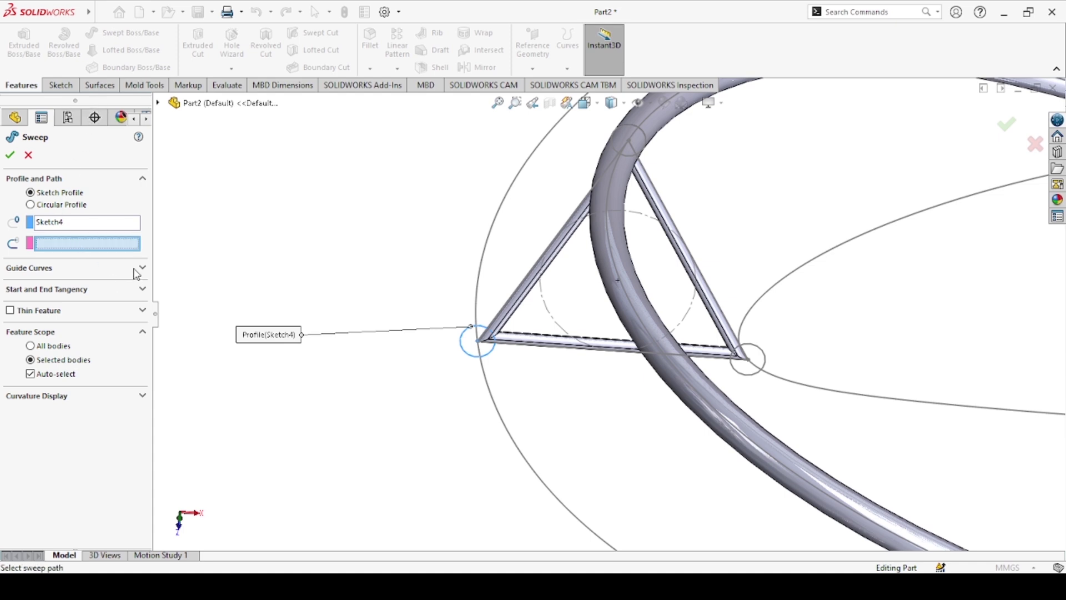
left_click(499, 239)
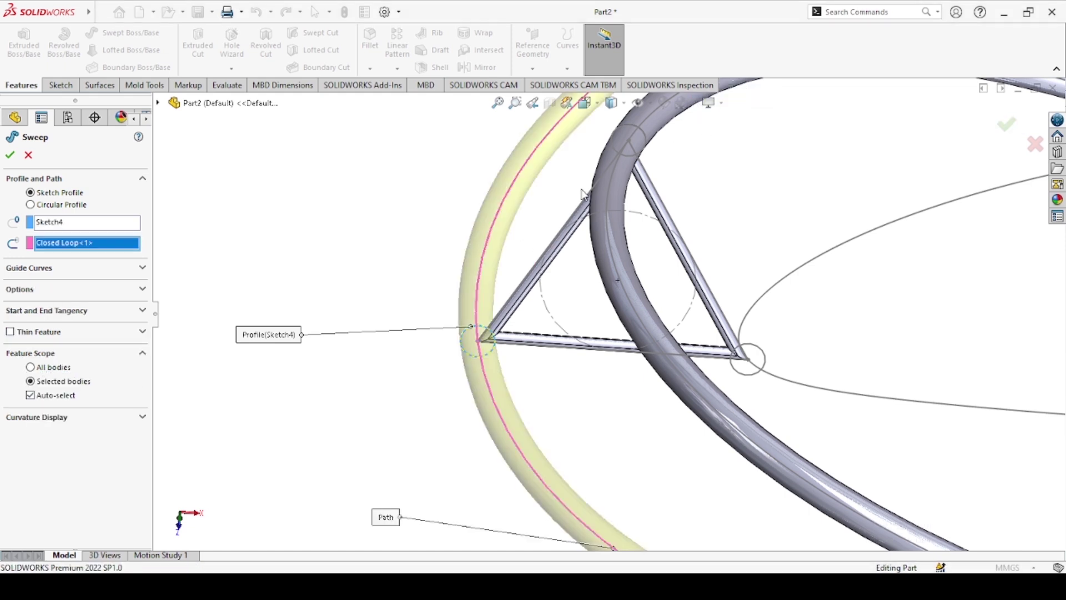
key("Return")
Sweep the lower-right corner circle along the remaining closed 3D sketch loop passing through that corner
left_click(123, 35)
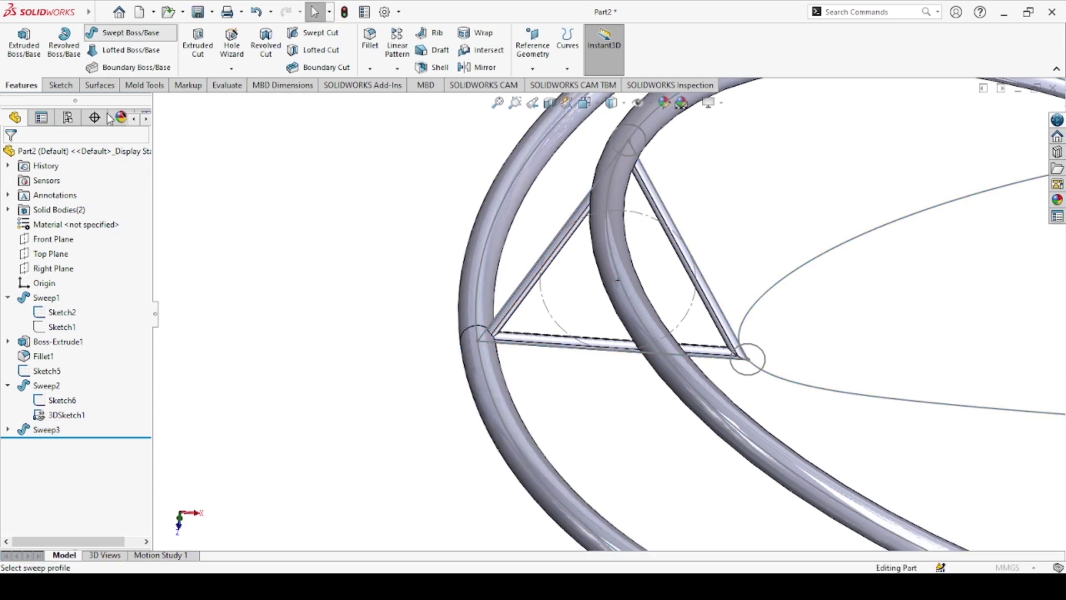
left_click(814, 267)
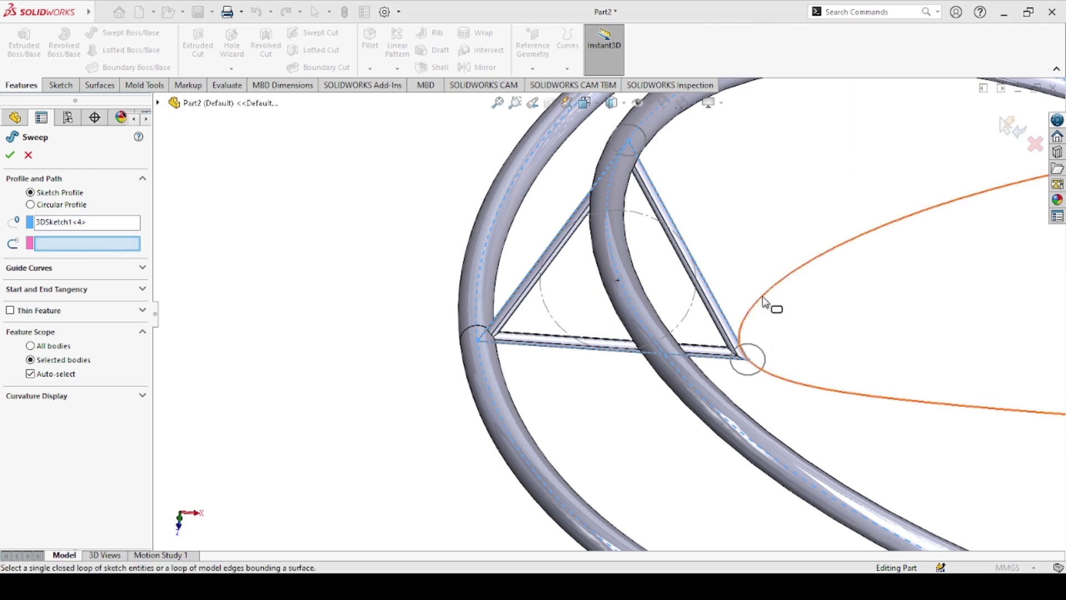
right_click(698, 108)
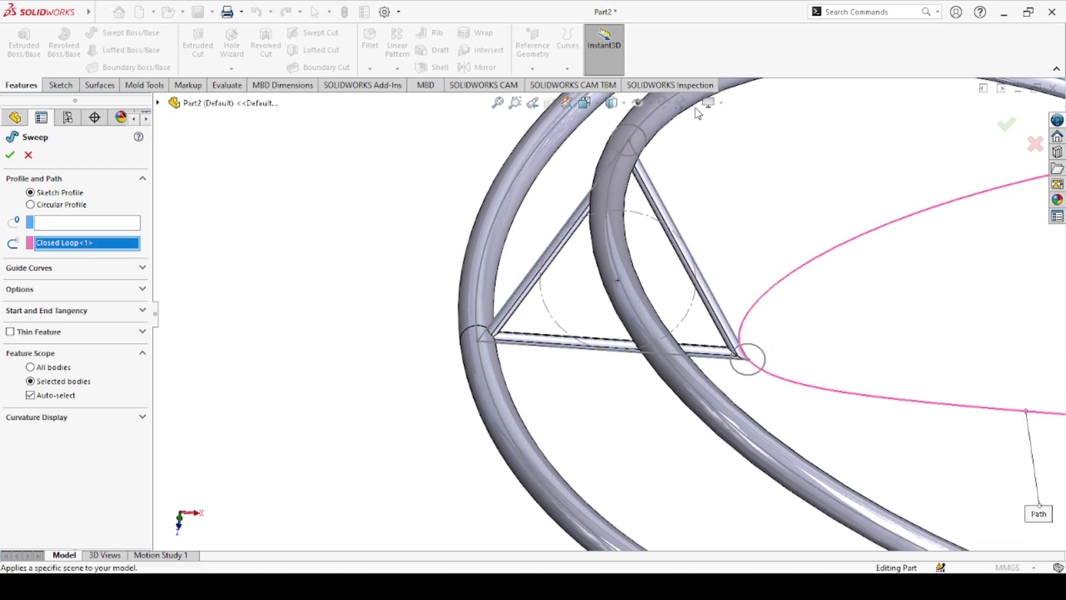
left_click(58, 224)
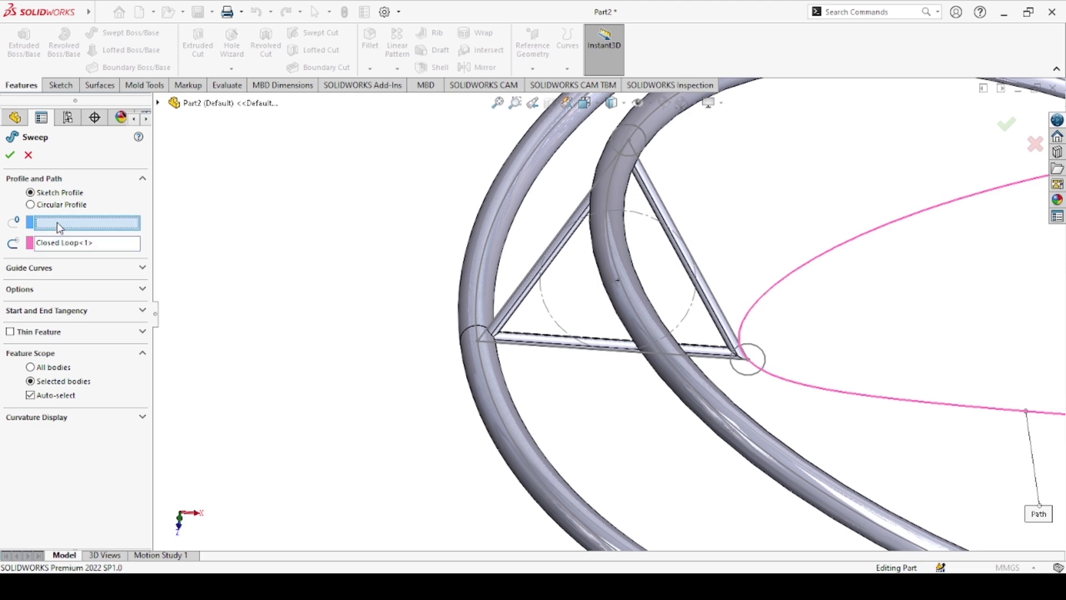
left_click(762, 356)
scroll(764, 357, "up", 5)
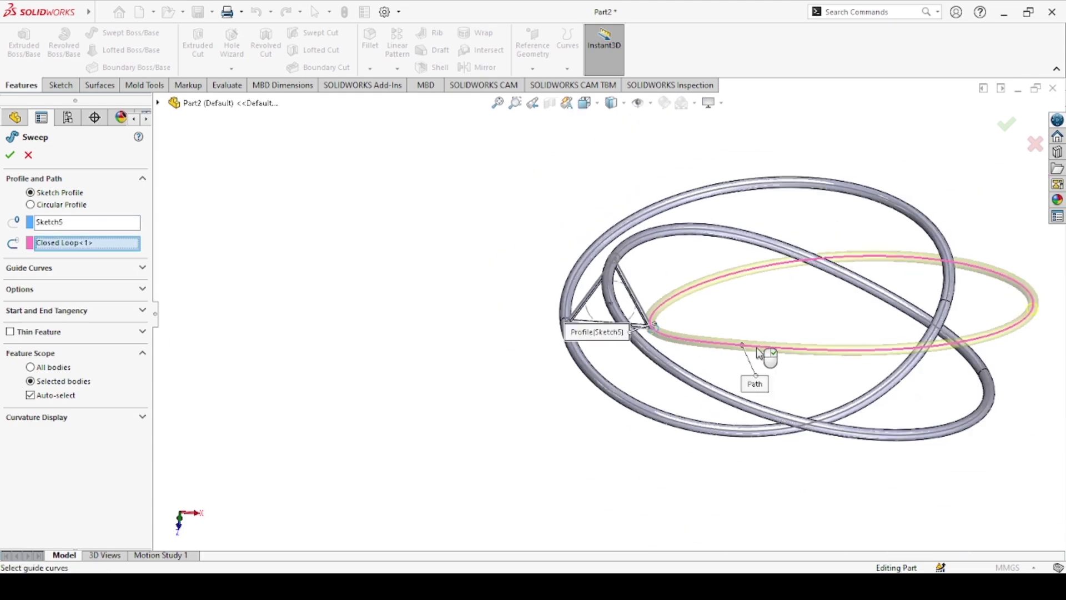
left_click(10, 157)
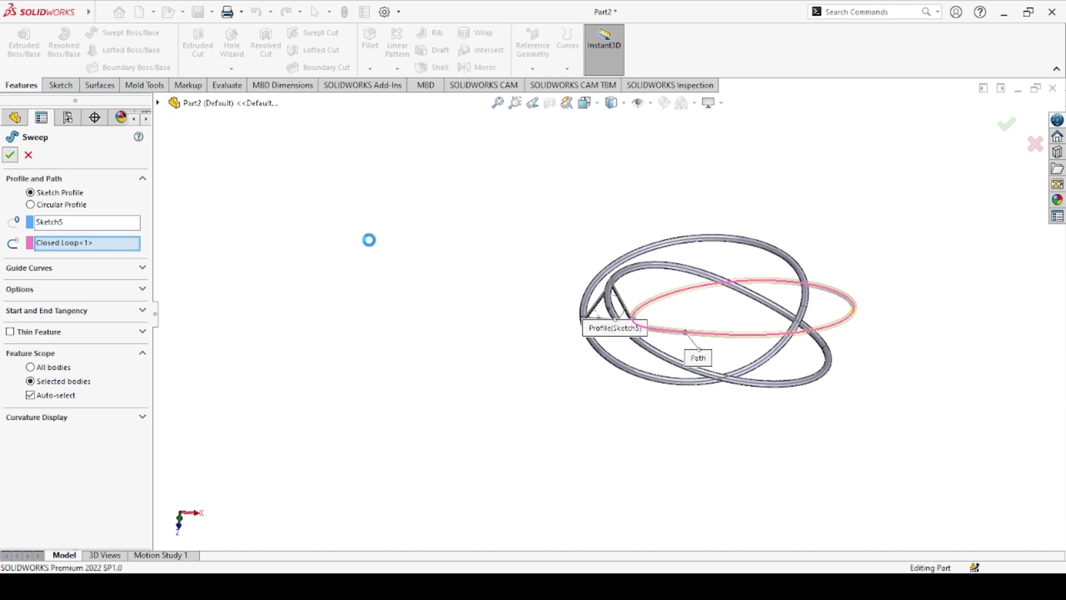
scroll(716, 309, "down", 7)
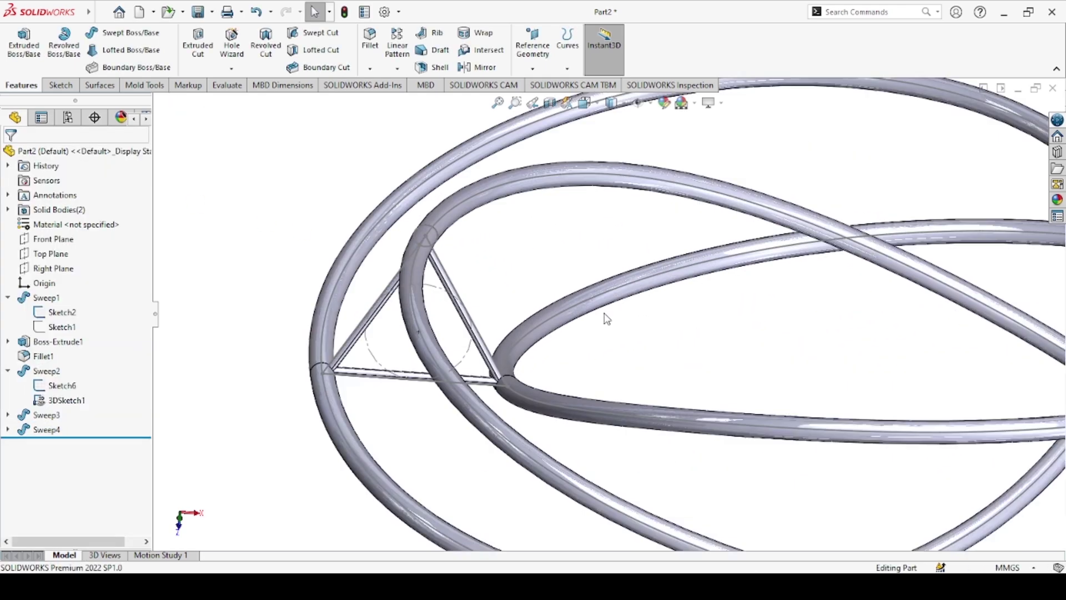
mouse_move(520, 353)
middle_mouse_down()
mouse_move(547, 337)
mouse_move(521, 347)
middle_mouse_up()
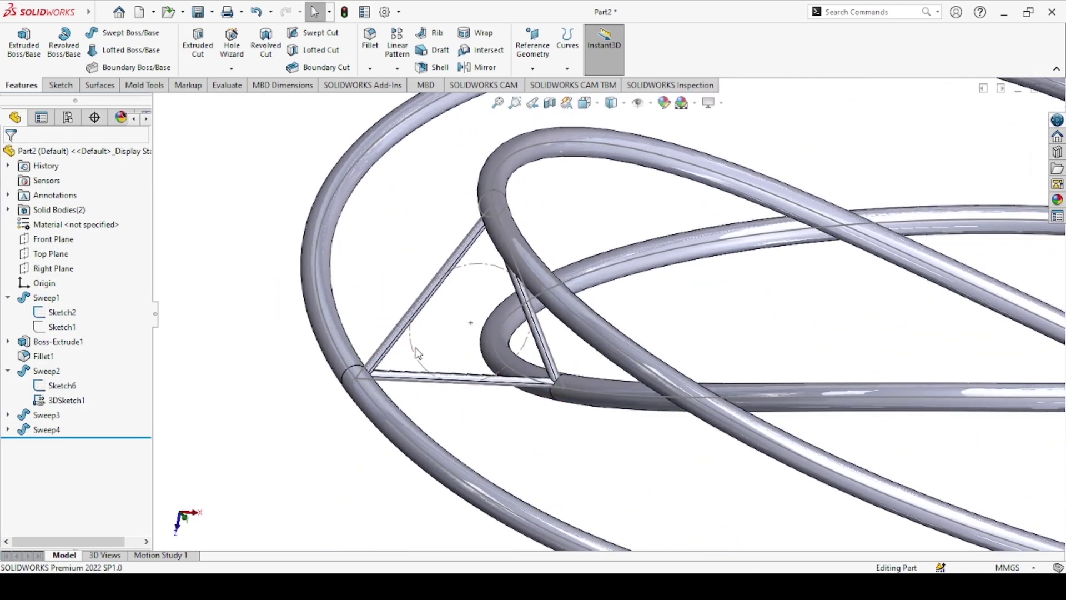
Hide the 13.33 mm circle sketch, the 3 mm tube profile sketch and the triangle sketch around the frame
left_click(416, 348)
left_click(476, 307)
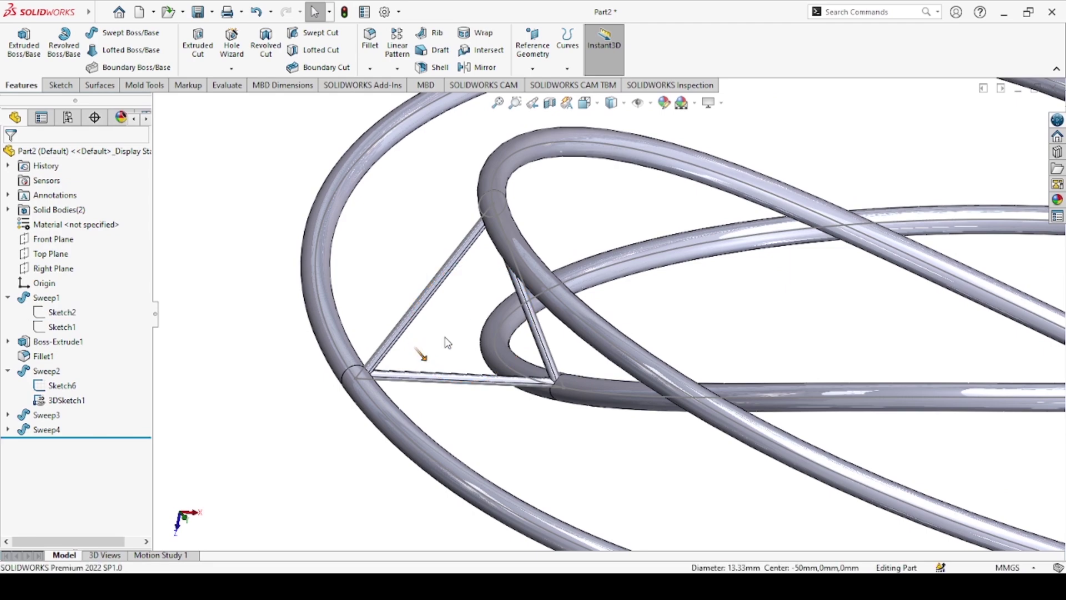
scroll(430, 347, "up", 4)
middle_click_drag(537, 340, 522, 421)
scroll(556, 334, "down", 6)
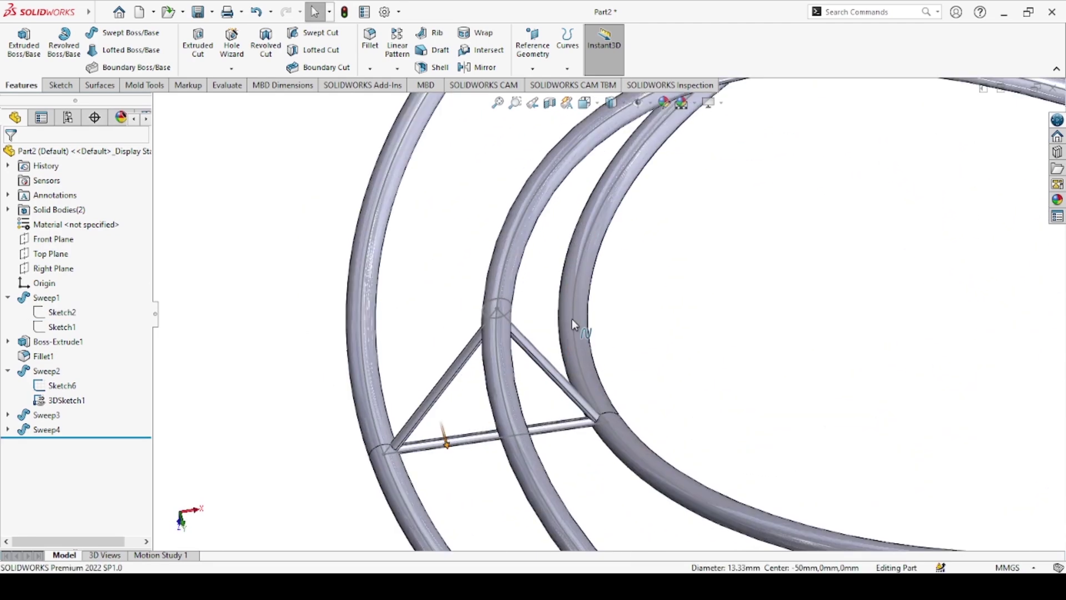
left_click(546, 231)
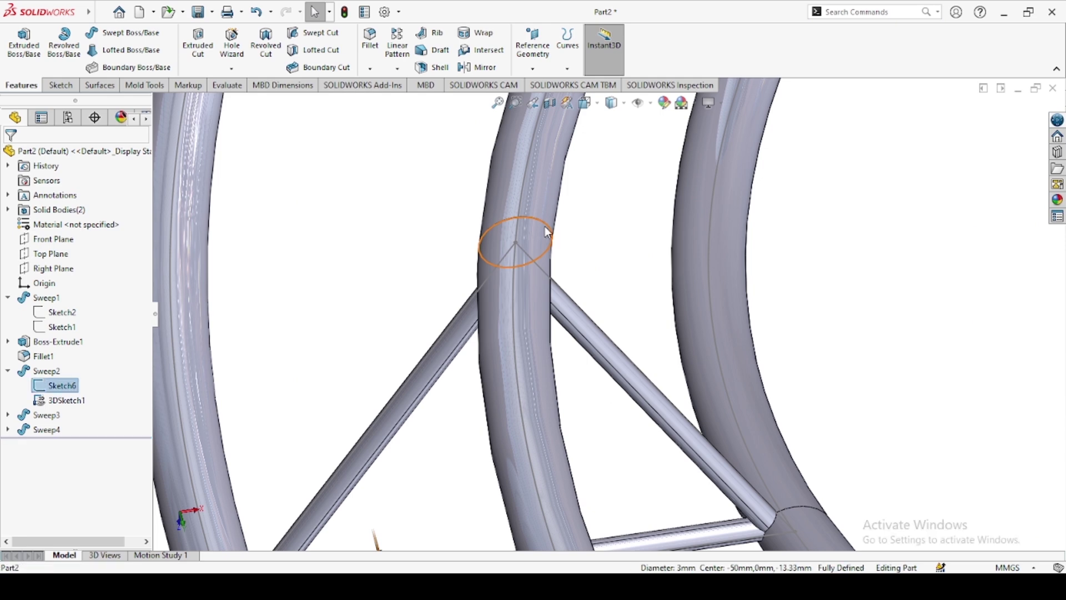
left_click(533, 260)
scroll(588, 215, "up", 8)
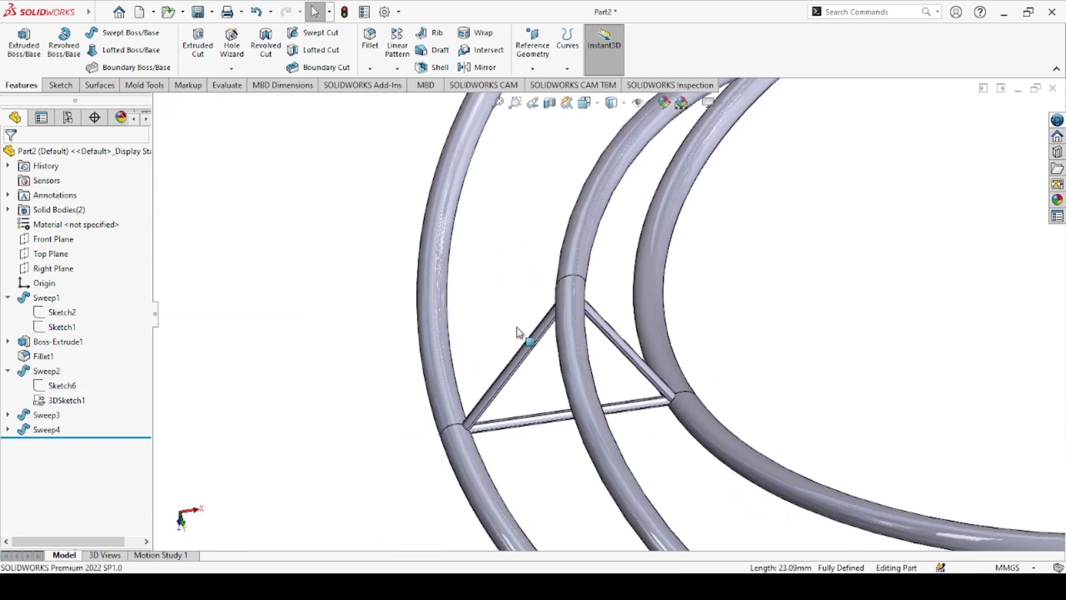
middle_click_drag(634, 382, 716, 239)
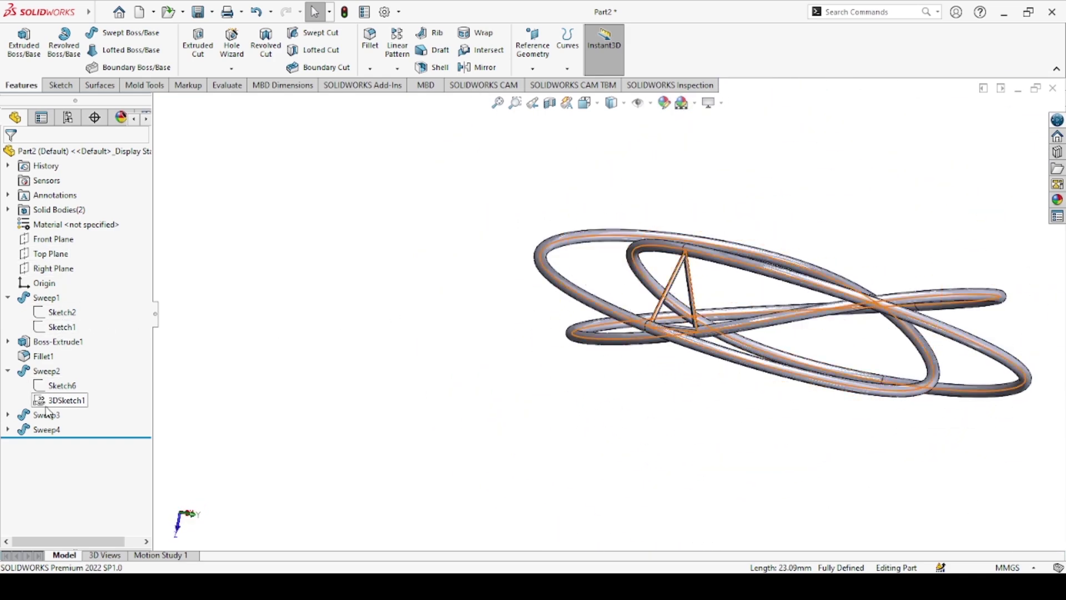
Show the hidden twisted ring body of the first sweep again
left_click(51, 297)
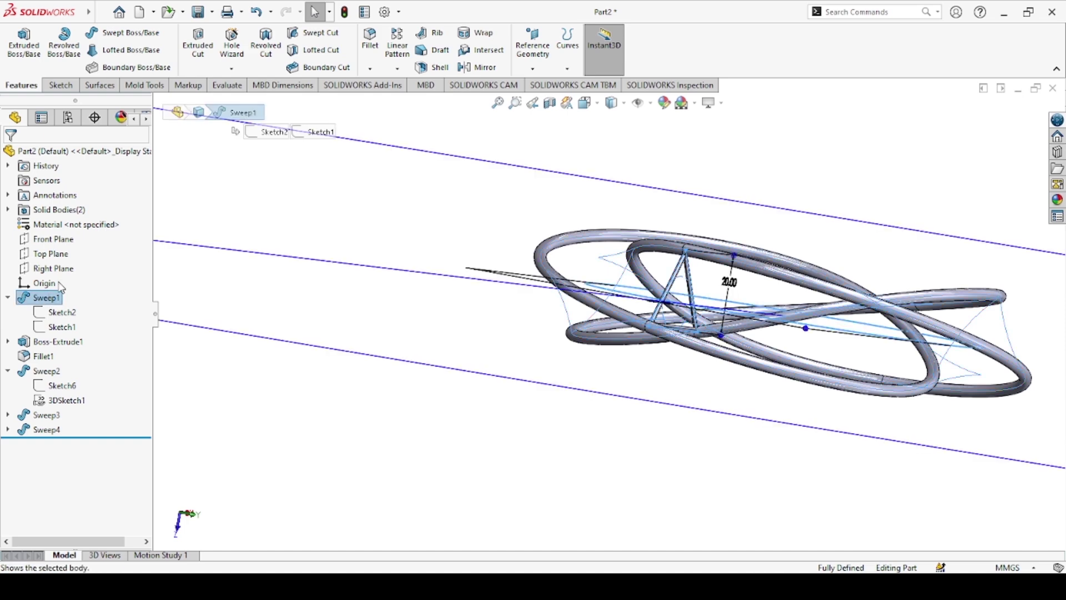
left_click(64, 277)
left_click(333, 215)
mouse_move(561, 214)
middle_mouse_down()
mouse_move(580, 261)
mouse_move(554, 313)
middle_mouse_up()
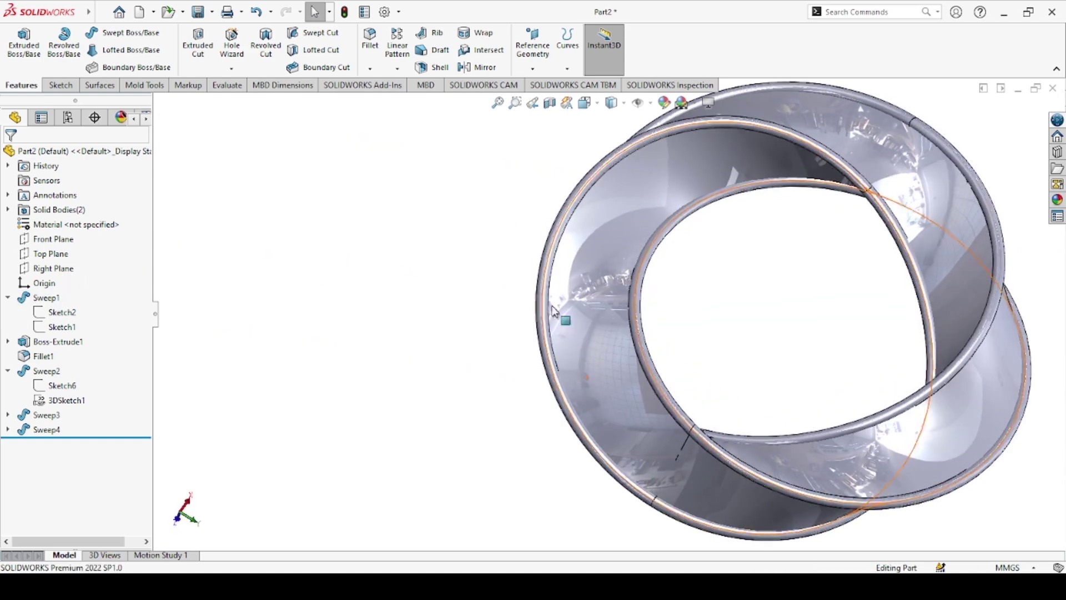
Set up a curve driven pattern of the filleted frame body along the 3D sketch spline, 40 equally spaced instances, tangent to curve, ring face as normal
left_click(396, 71)
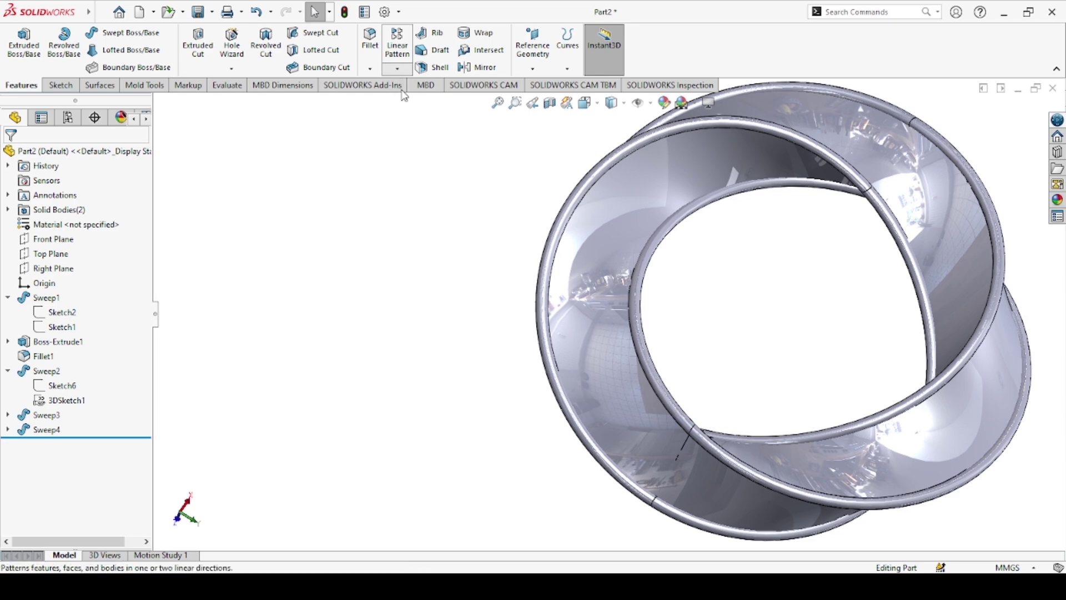
left_click(432, 138)
middle_click_drag(433, 138, 345, 178)
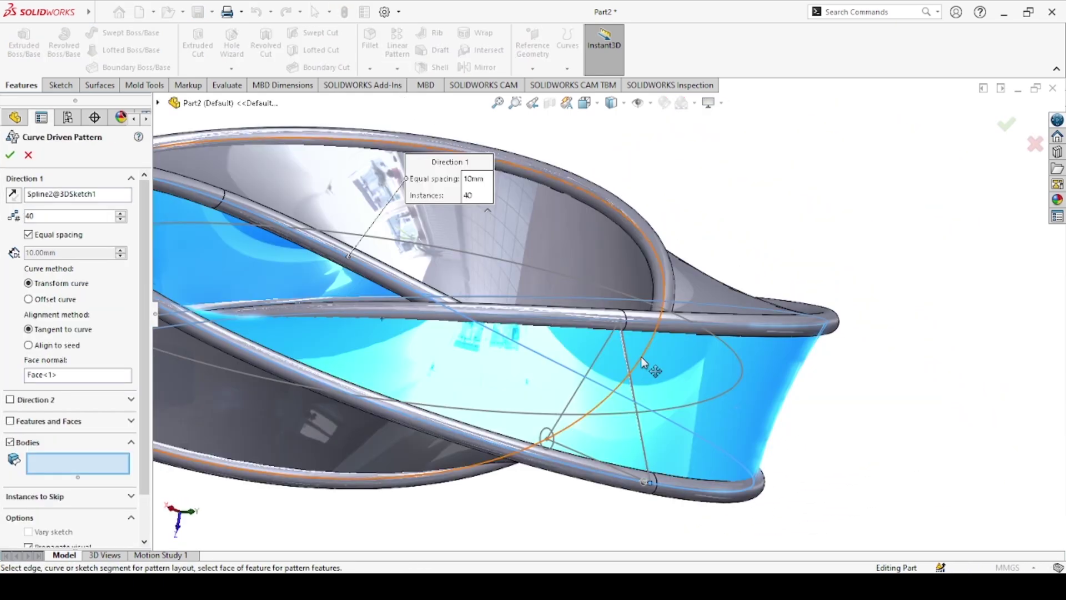
scroll(605, 343, "down", 8)
middle_click_drag(599, 288, 571, 368)
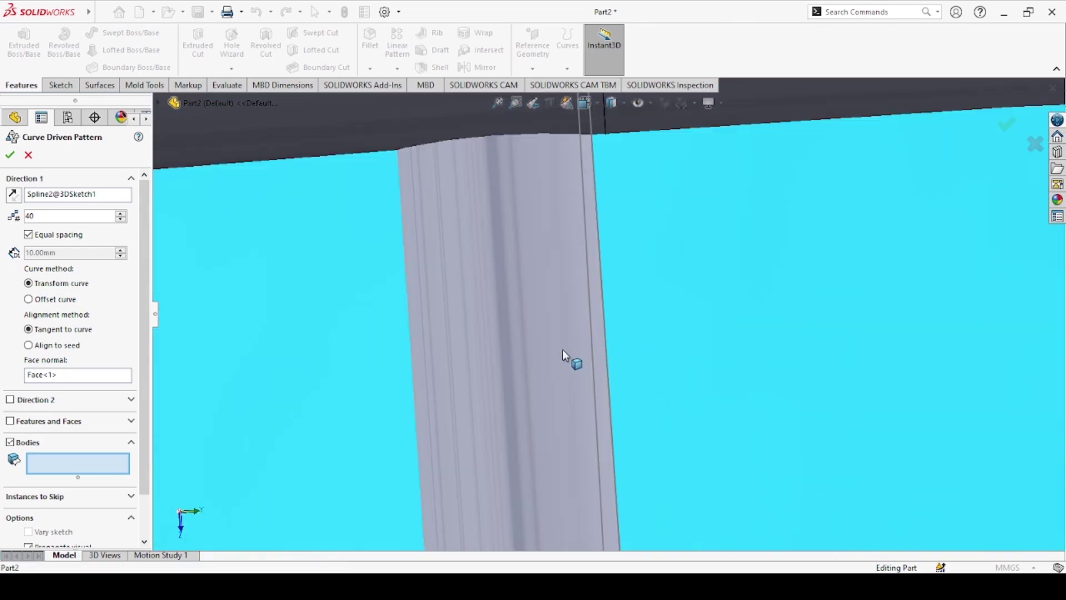
left_click(515, 300)
scroll(550, 345, "up", 5)
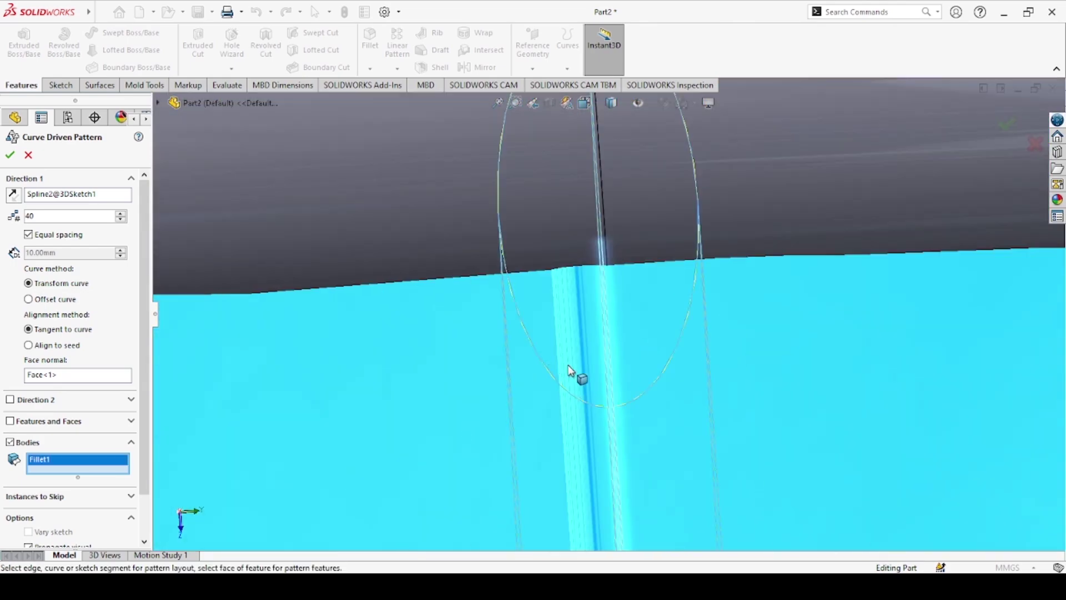
Try 60 instances for the frame pattern, set the count to 80 and create the pattern
scroll(578, 359, "up", 10)
middle_click_drag(599, 375, 658, 503)
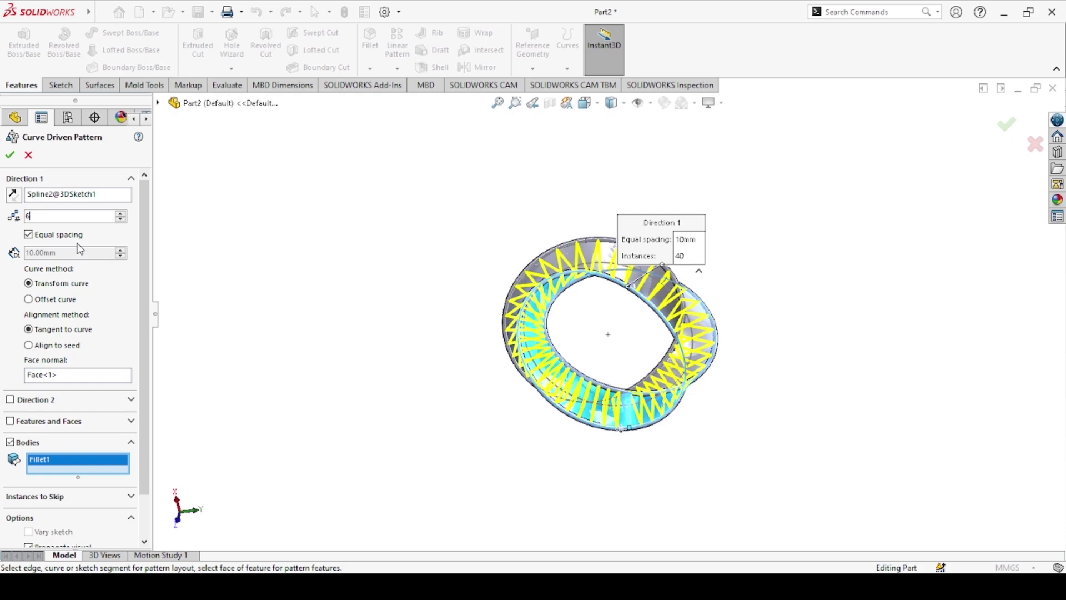
scroll(611, 289, "down", 10)
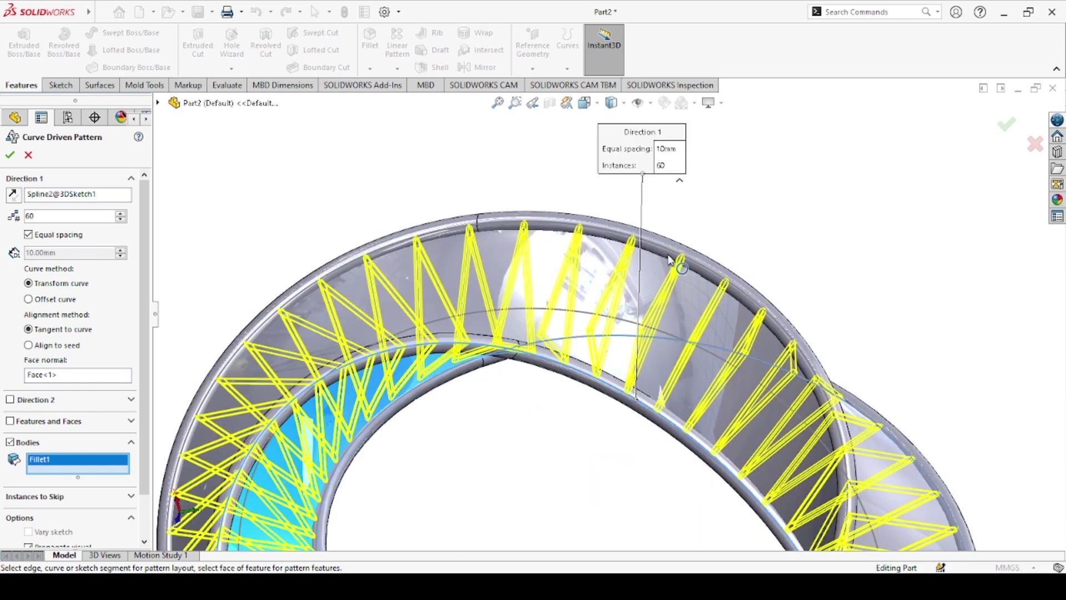
type("80")
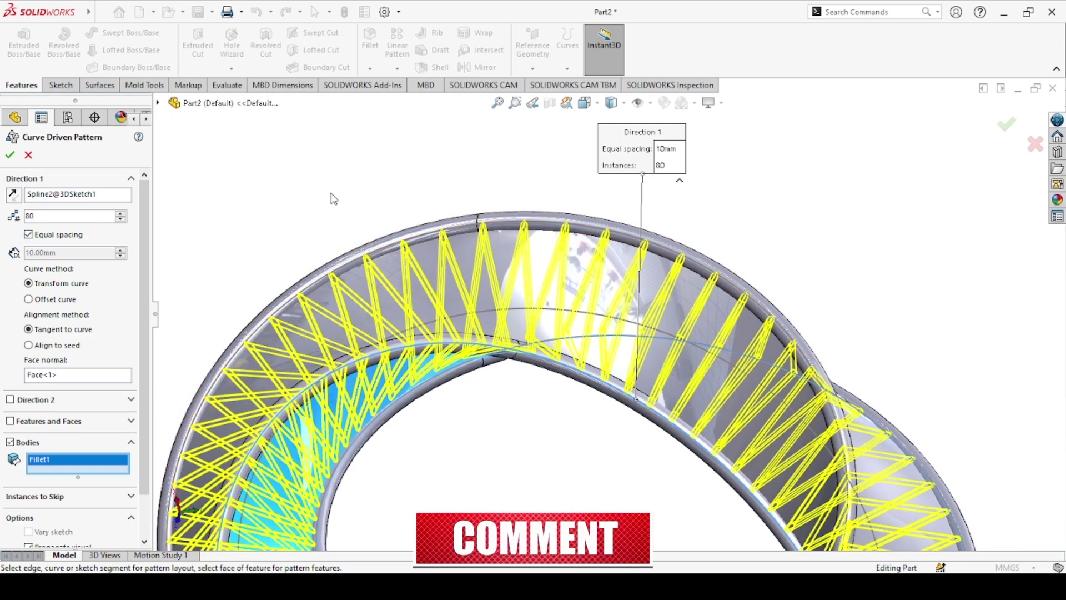
scroll(509, 261, "up", 5)
middle_click_drag(547, 303, 645, 325)
left_click(10, 156)
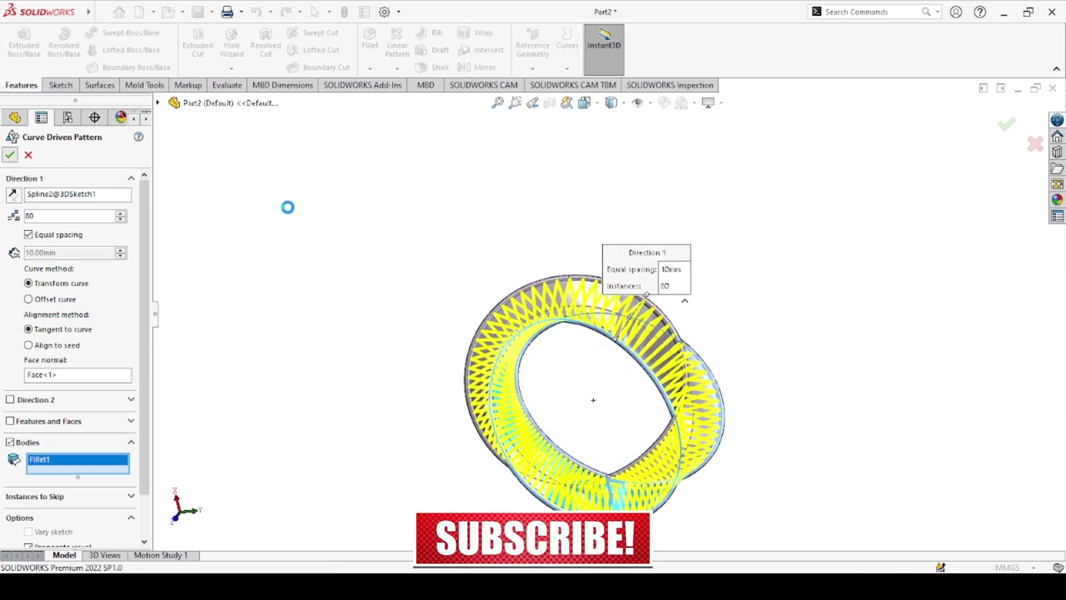
Hide the twisted ring body so only the tubes and patterned frames are displayed
scroll(586, 289, "down", 4)
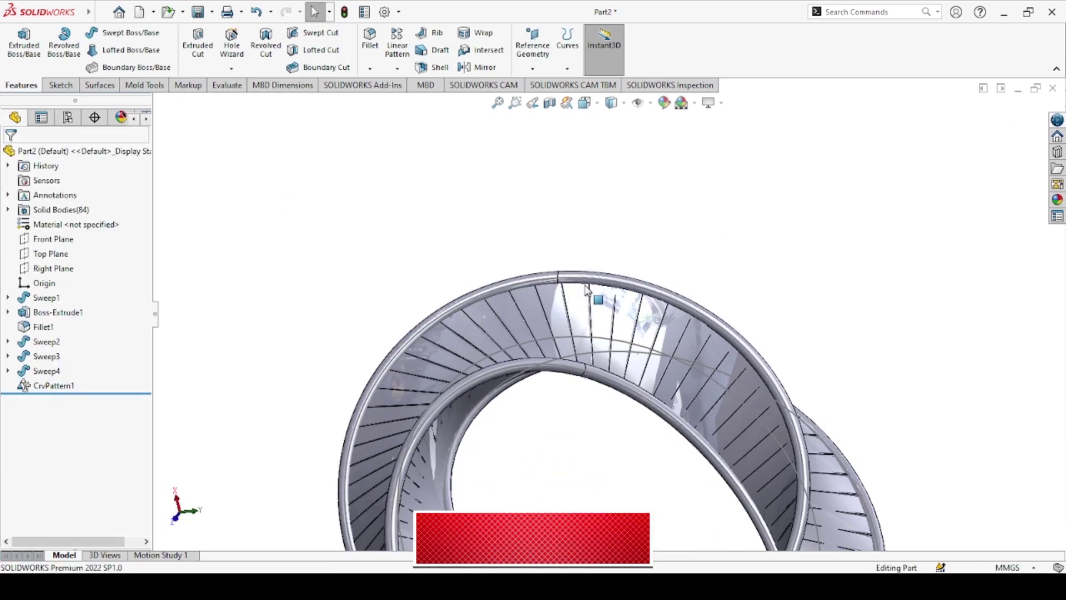
scroll(586, 290, "down", 3)
left_click(560, 328)
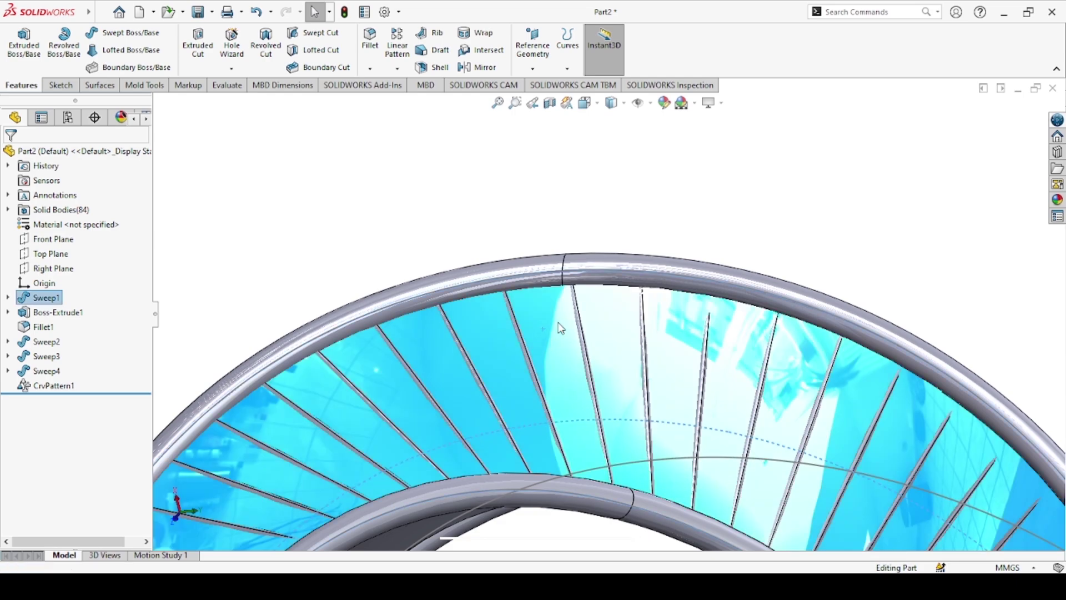
left_click(578, 262)
scroll(604, 314, "up", 8)
Hide the 100 mm circular path sketch running through the middle of the ring structure
middle_click_drag(660, 360, 739, 406)
scroll(653, 400, "down", 6)
middle_click_drag(671, 392, 714, 313)
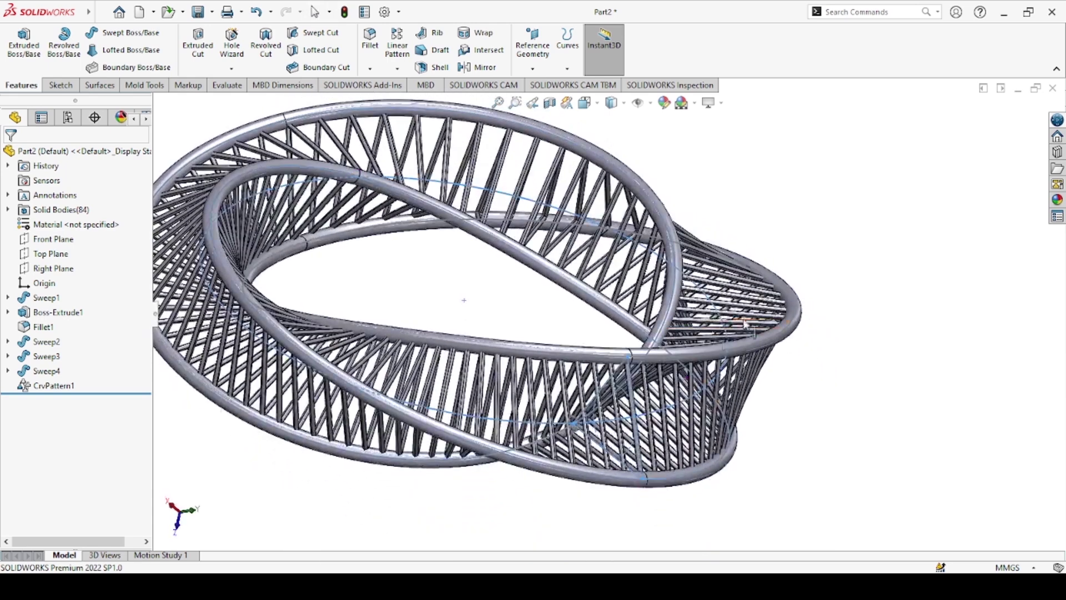
left_click(713, 307)
left_click(768, 270)
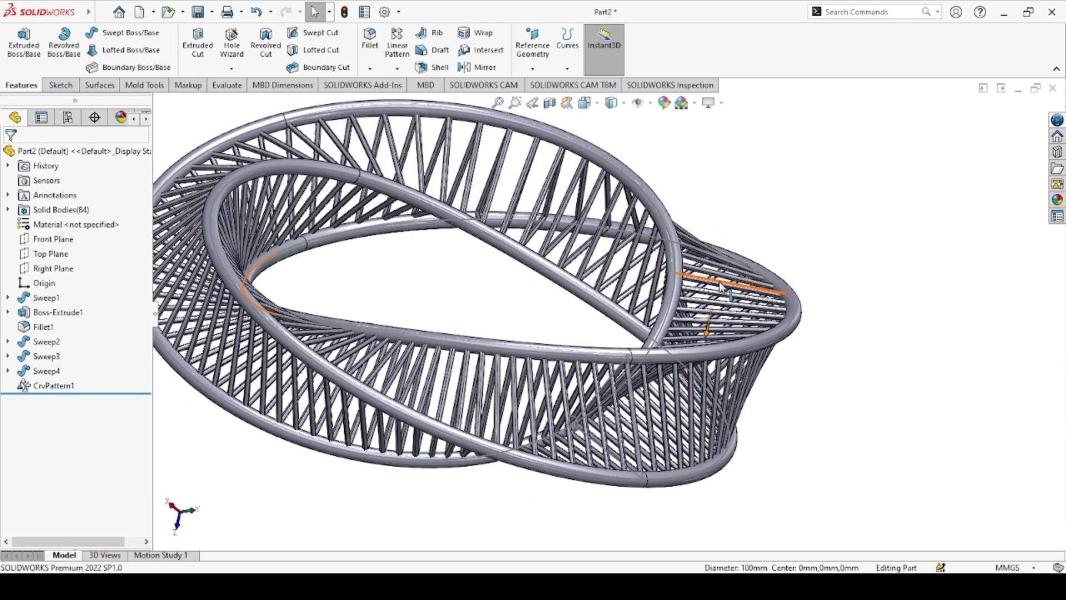
scroll(722, 282, "up", 3)
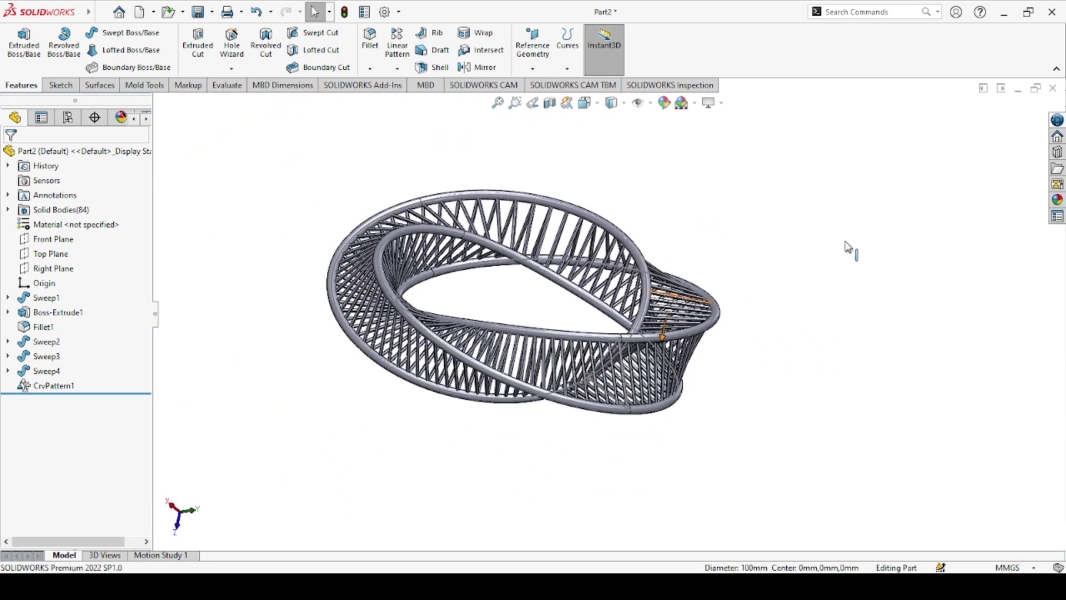
Apply the chromium plate metal appearance to the whole part and open it for editing
left_click(1055, 200)
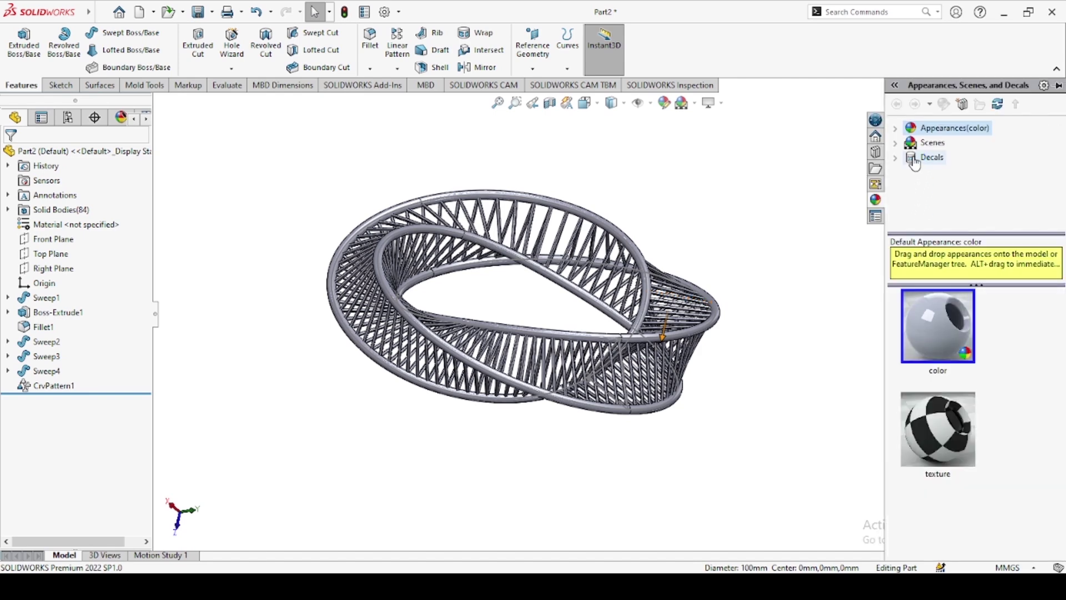
double_click(938, 131)
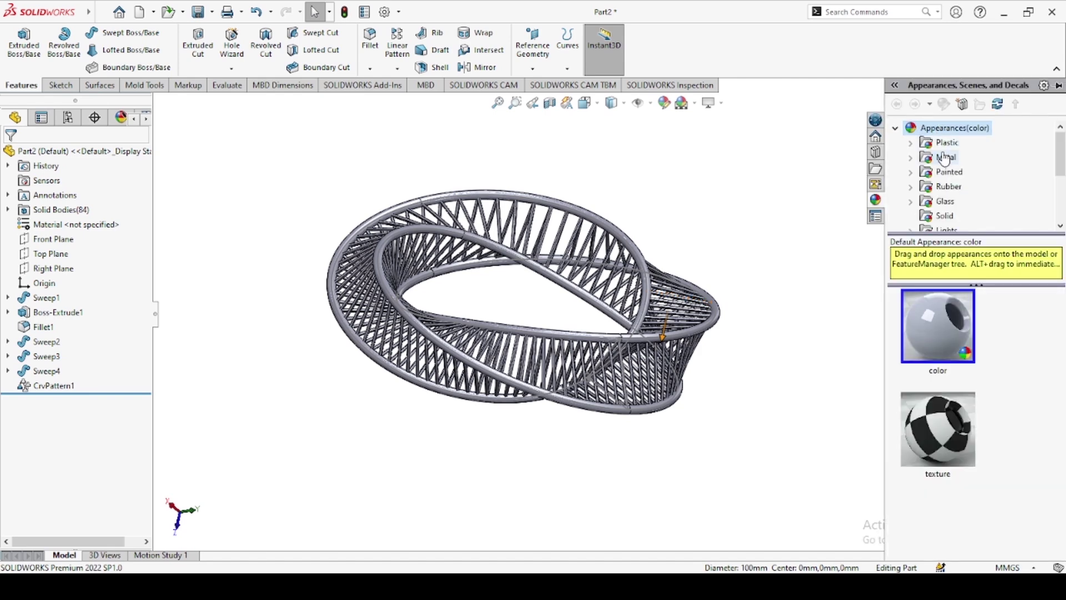
double_click(946, 159)
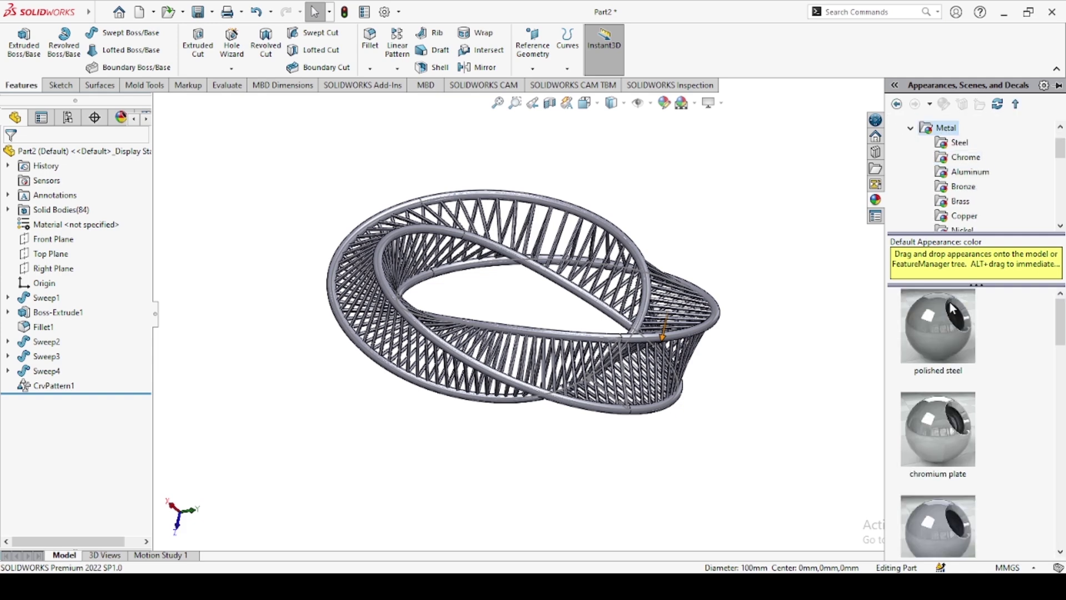
left_click(947, 427)
left_click_drag(663, 331, 663, 333)
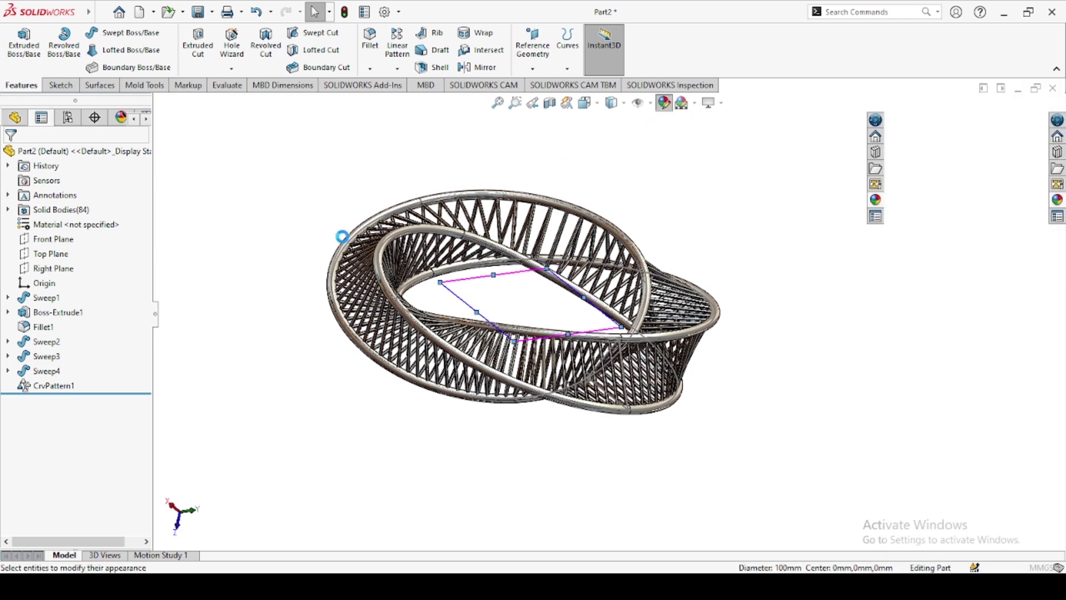
Set the chromium plate appearance's colour to turquoise and accept it for the part
left_click_drag(44, 510, 81, 509)
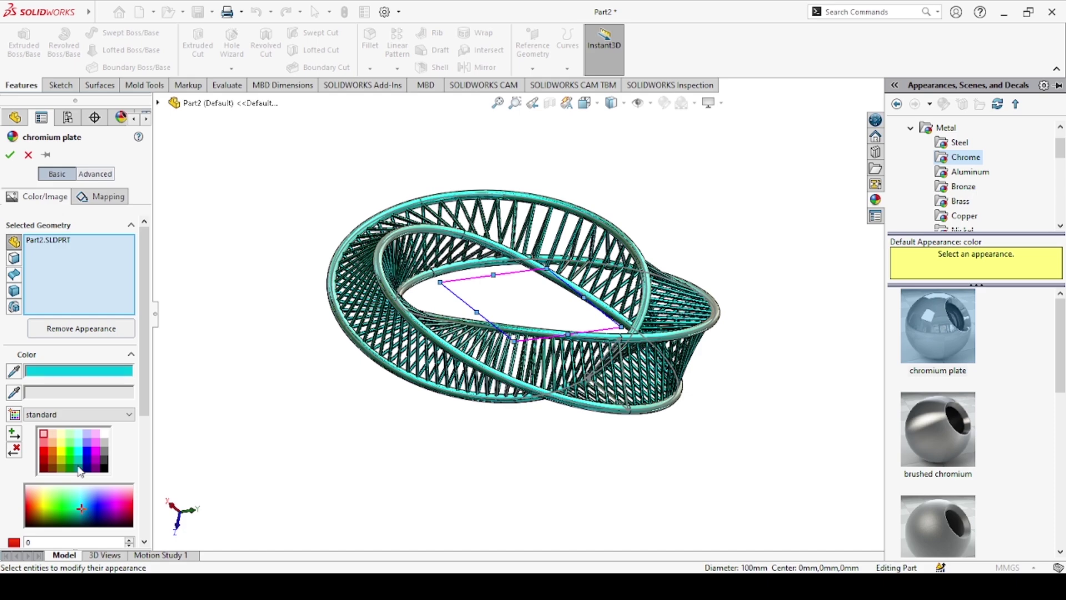
left_click(10, 154)
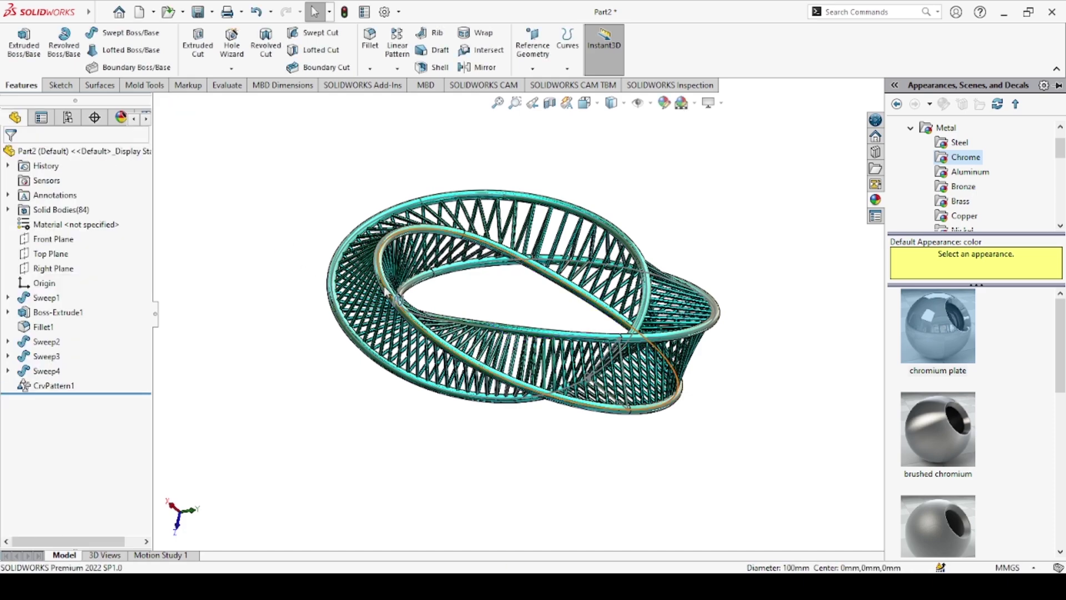
middle_click_drag(545, 302, 980, 237)
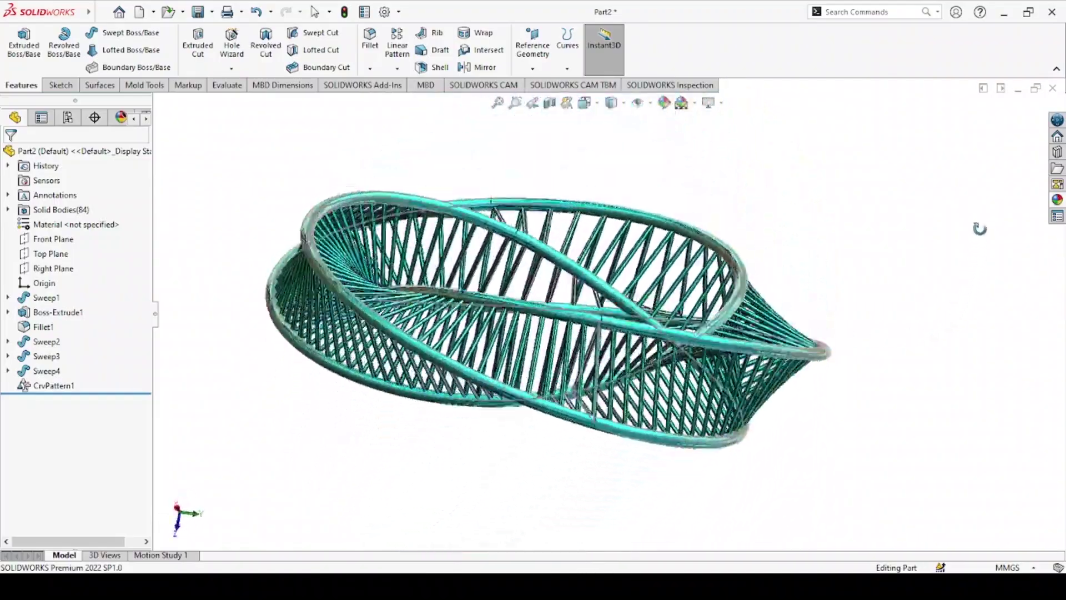